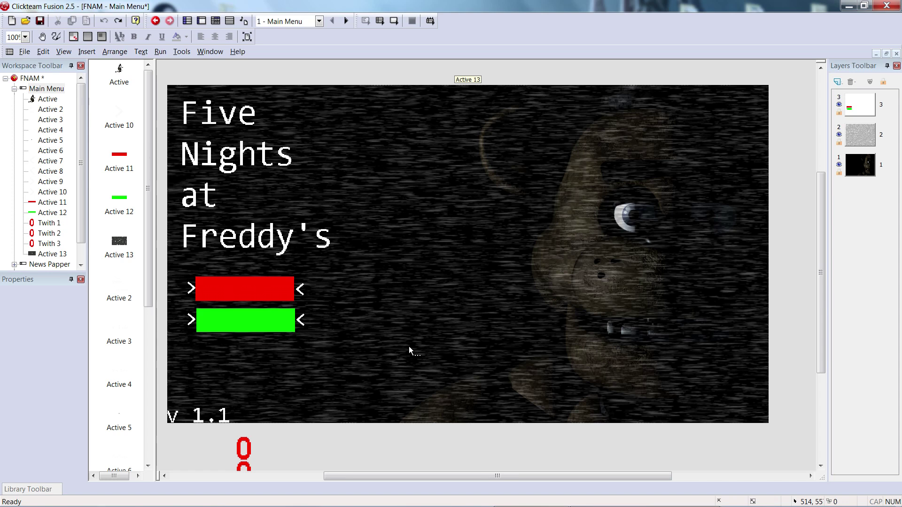
Collapse the Main Menu frame's object list and open that frame's events in the Event Editor.
double_click(45, 88)
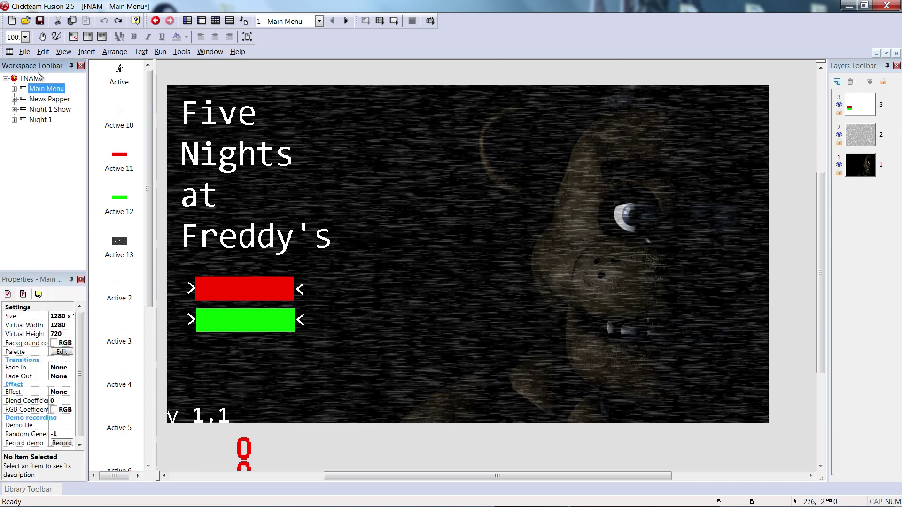
left_click(34, 78)
left_click(155, 20)
left_click(31, 87)
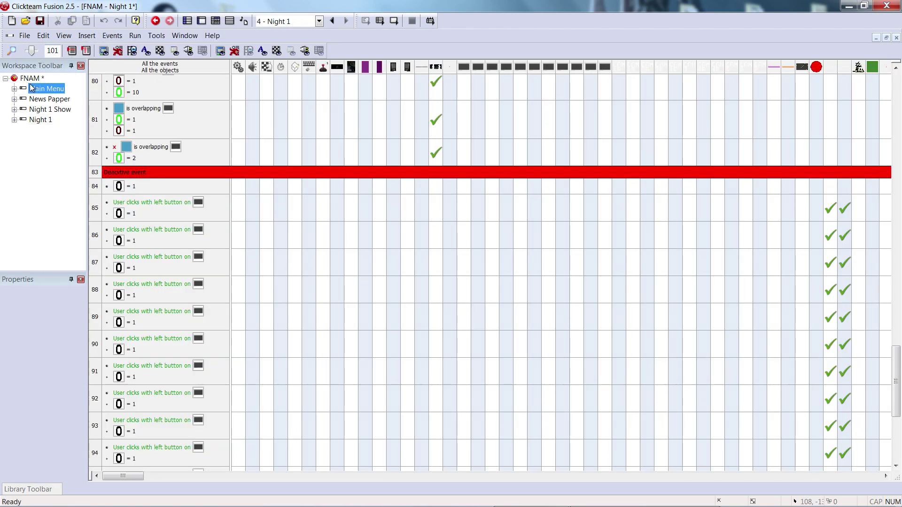
left_click(215, 21)
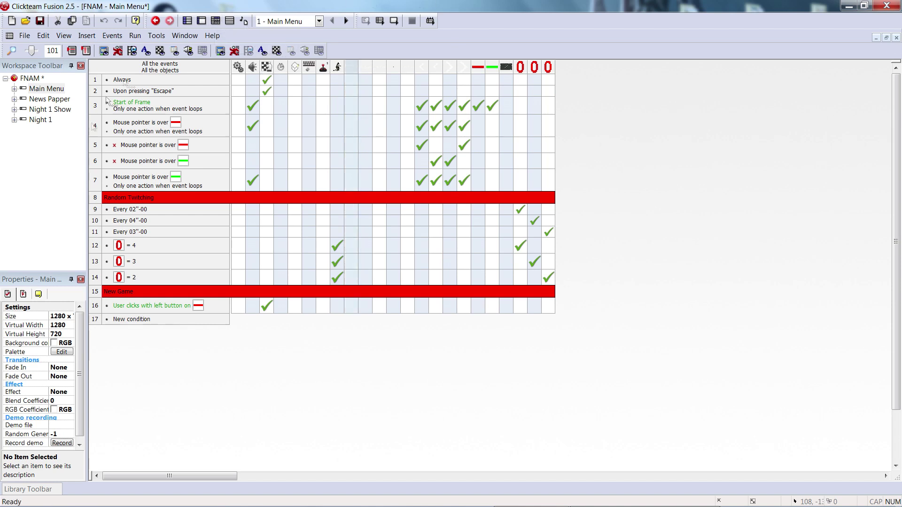
View the layouts of the News Papper, Night 1 Show and Night 1 frames one after another in the Frame Editor.
left_click(65, 100)
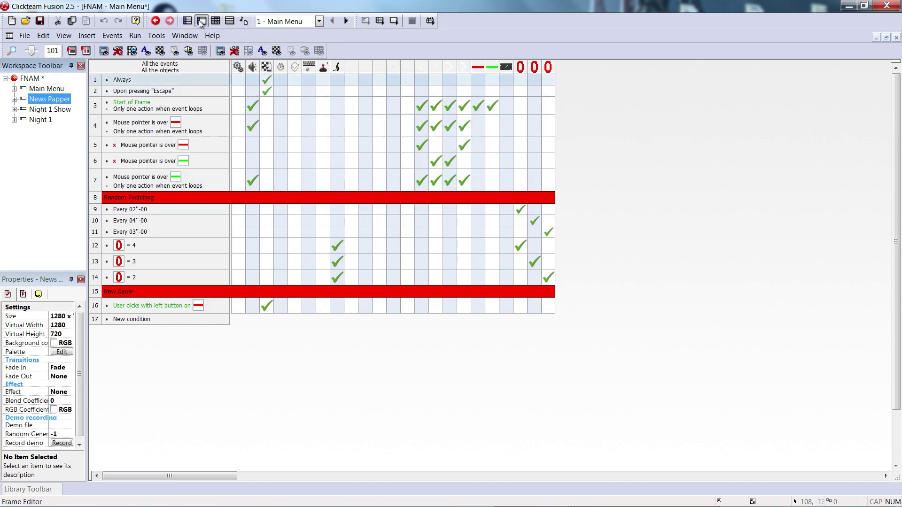
left_click(201, 22)
left_click(53, 110)
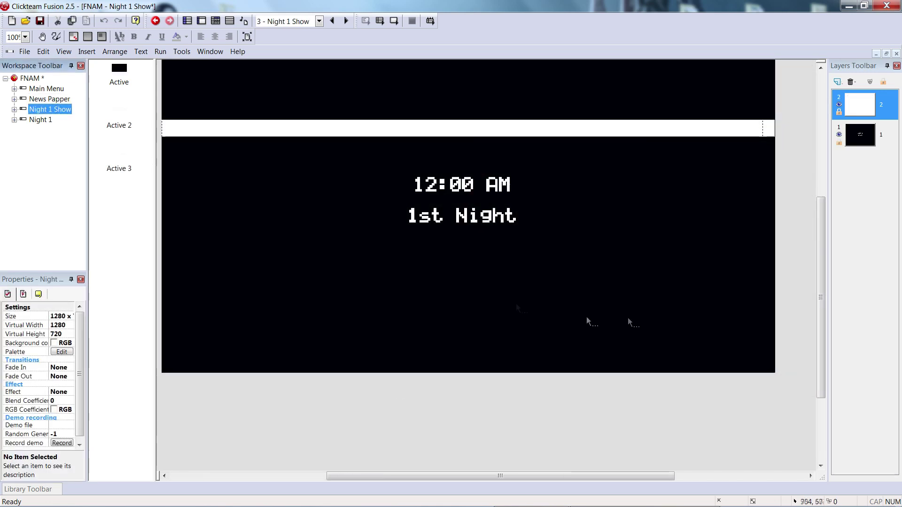
left_click(41, 120)
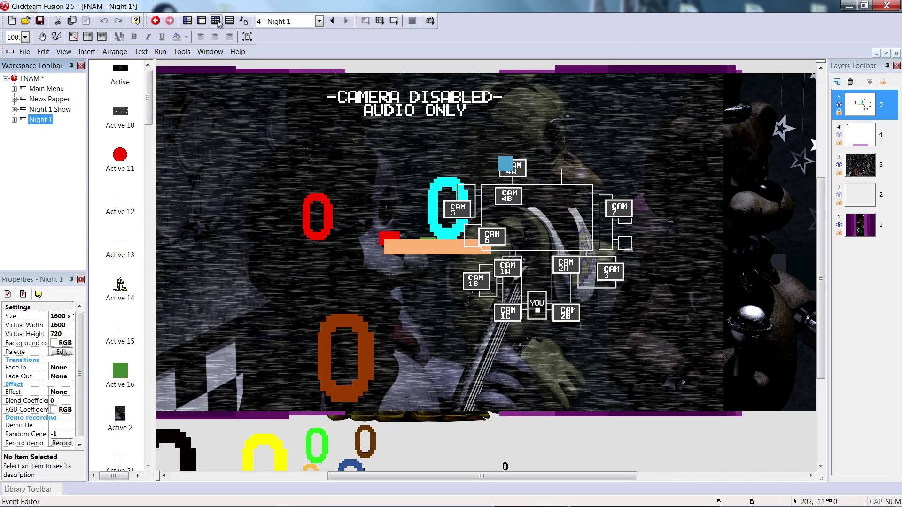
Open the Night 1 events and examine the groups from the first Scrolling group through the door lights, Tablet and Camera Select.
left_click(218, 23)
scroll(237, 99, "up", 18)
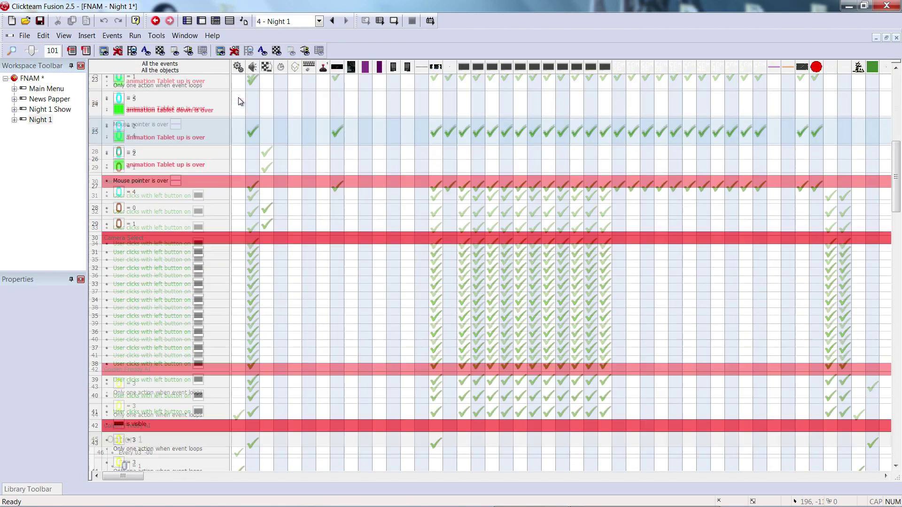
scroll(238, 97, "up", 7)
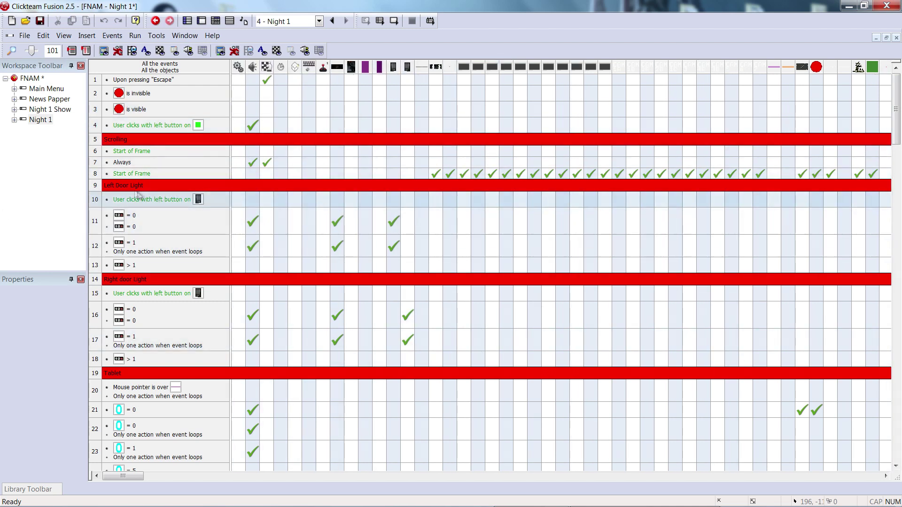
scroll(140, 235, "down", 3)
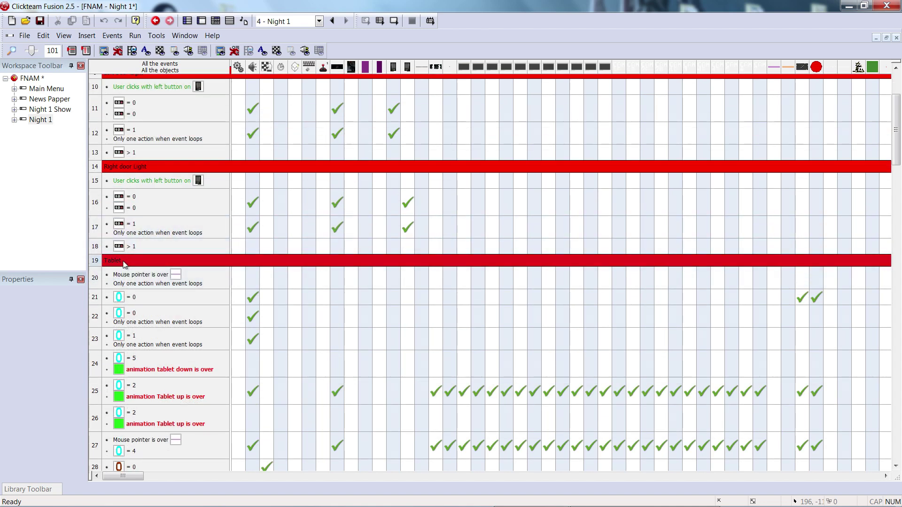
scroll(131, 263, "down", 3)
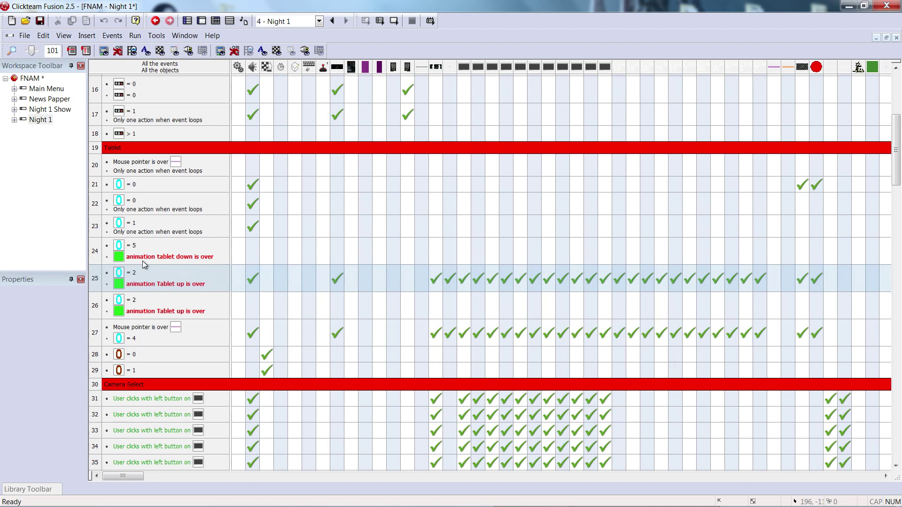
scroll(143, 263, "down", 9)
scroll(147, 201, "up", 5)
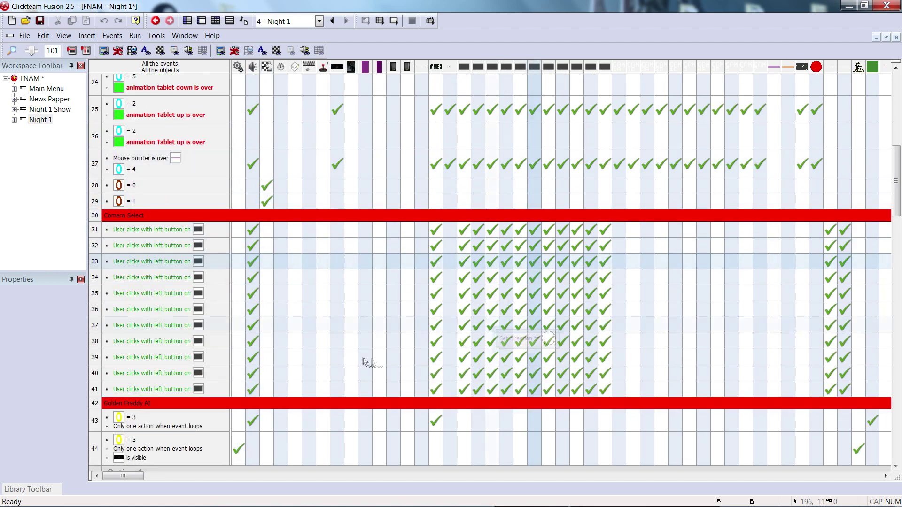
Examine the remaining Night 1 event groups, including Golden Freddy AI, Scrolling, Bonnie AI and Tablet Check, and return to the first events.
scroll(277, 325, "down", 4)
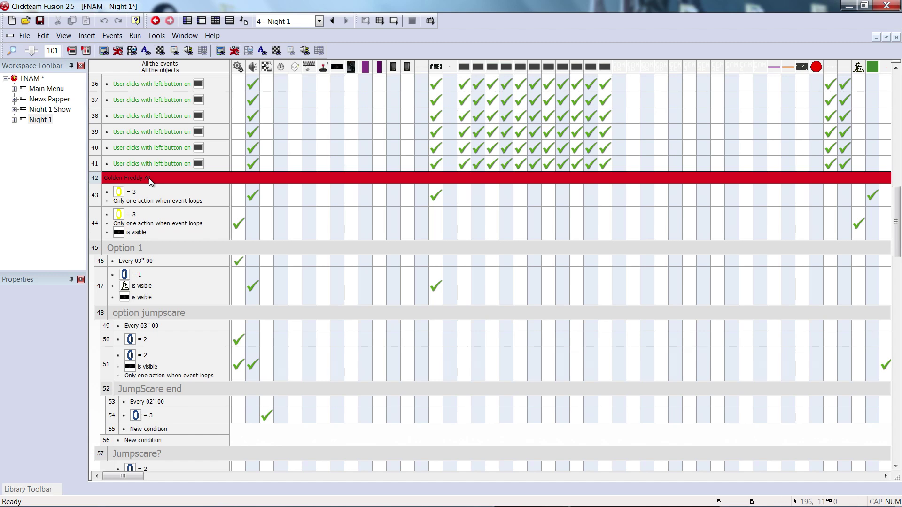
scroll(150, 181, "down", 3)
scroll(151, 181, "up", 3)
scroll(150, 181, "down", 5)
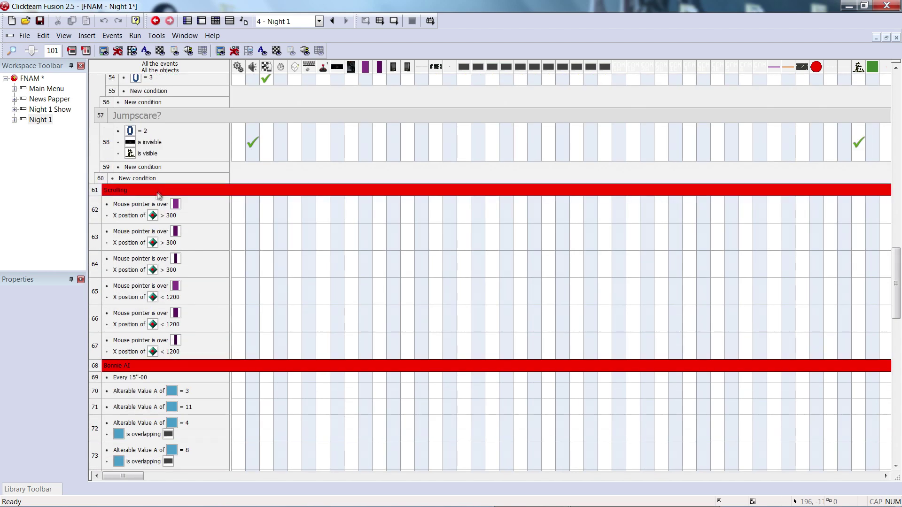
scroll(137, 196, "down", 4)
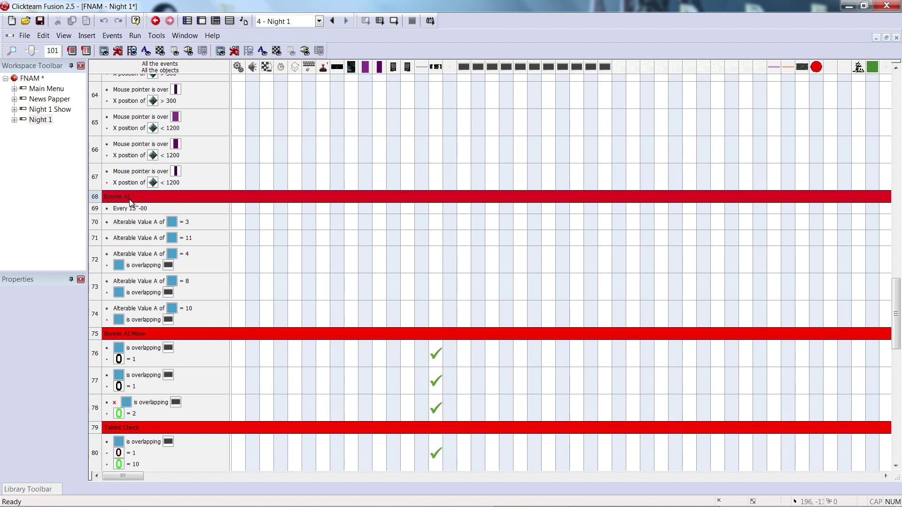
scroll(138, 247, "down", 2)
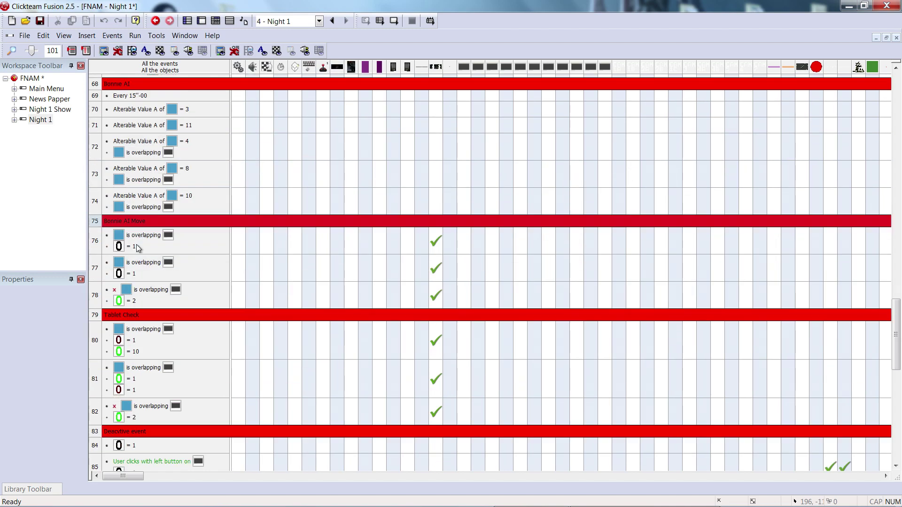
scroll(138, 247, "down", 5)
scroll(136, 241, "up", 20)
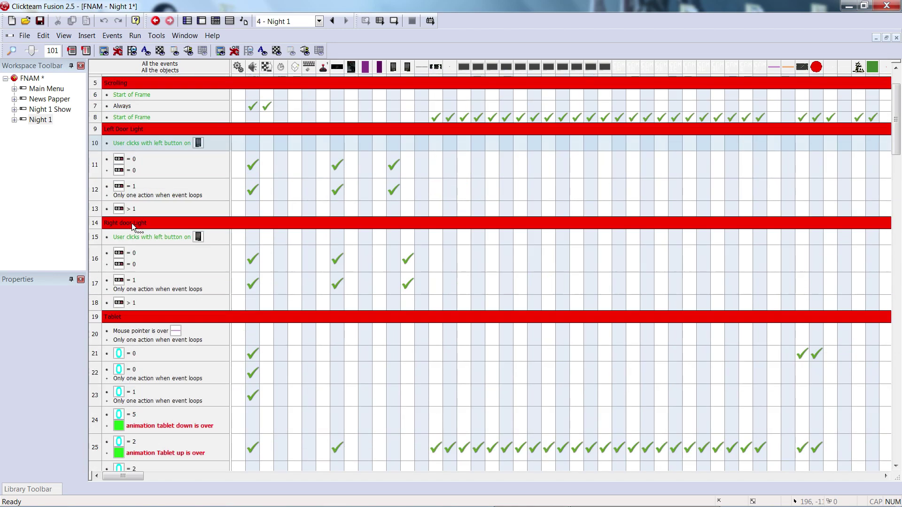
scroll(131, 224, "up", 2)
Inspect the Night 1 frame layout and its layers, hiding layer 3 to expose layer 1.
left_click(204, 24)
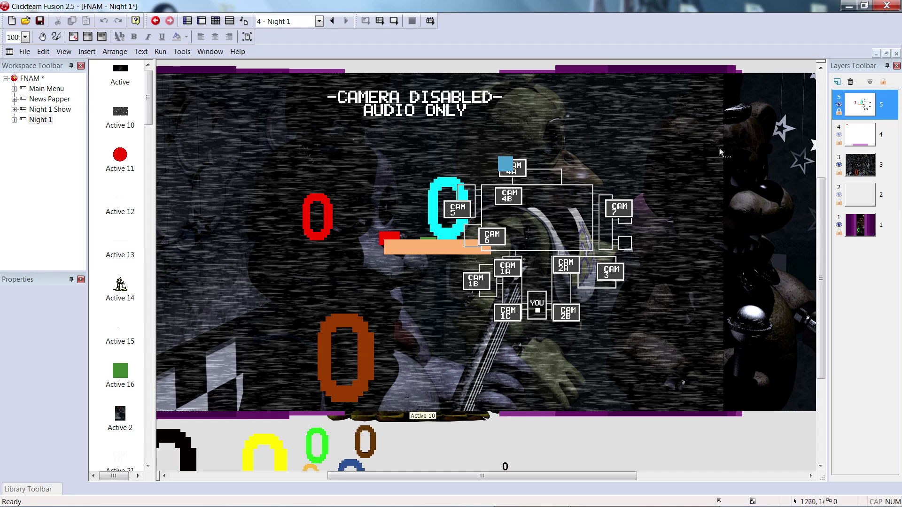
scroll(498, 152, "down", 5)
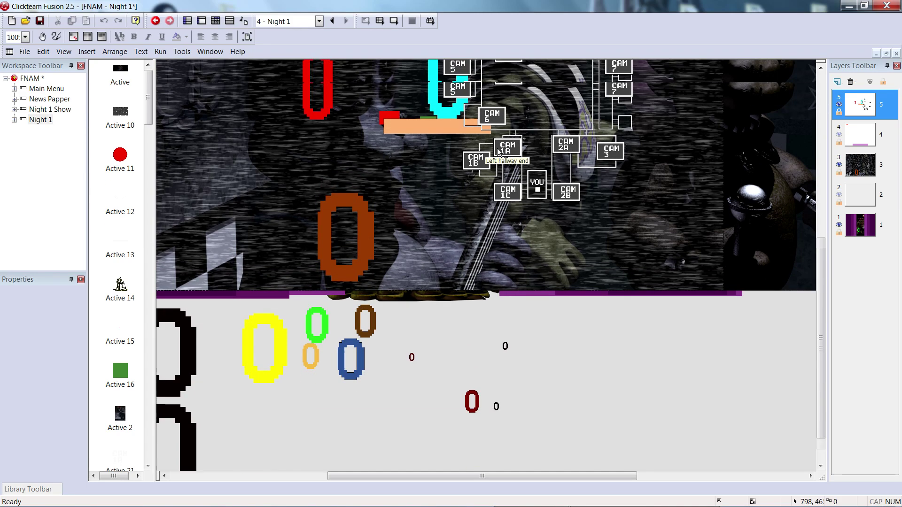
scroll(498, 151, "up", 6)
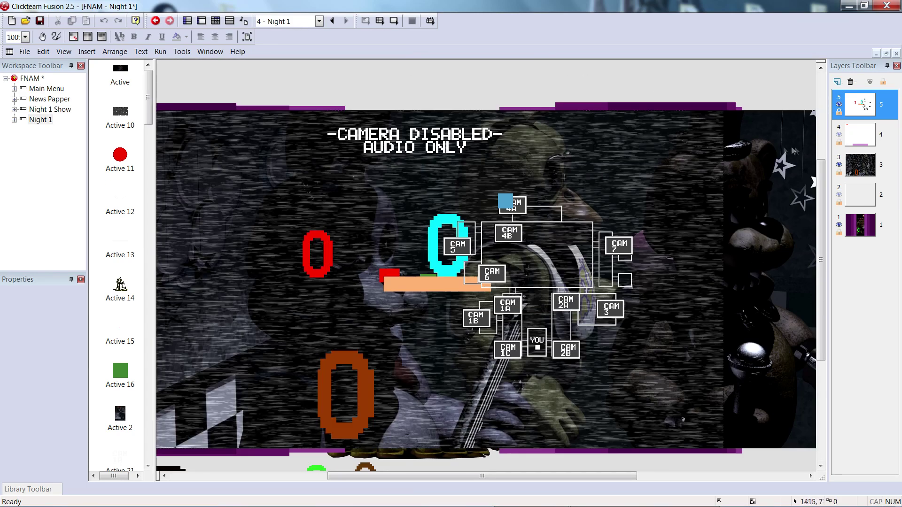
left_click(867, 170)
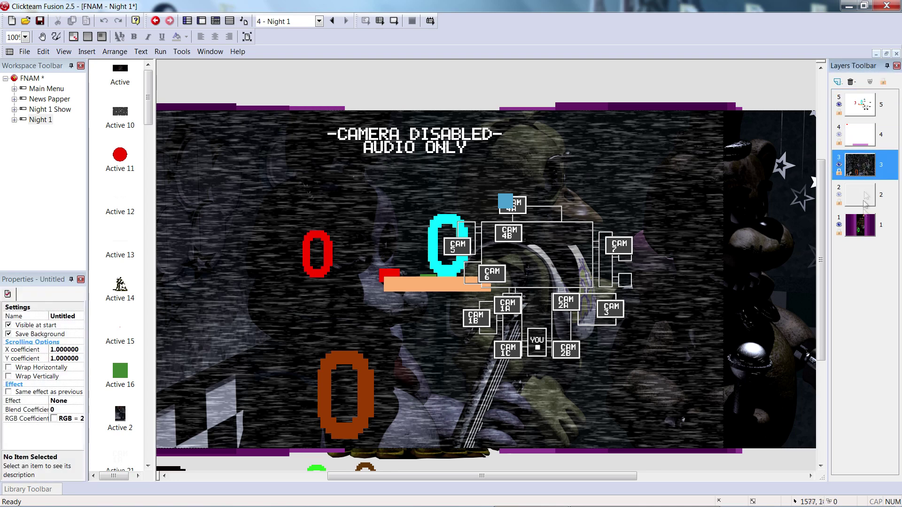
left_click(866, 229)
left_click(839, 164)
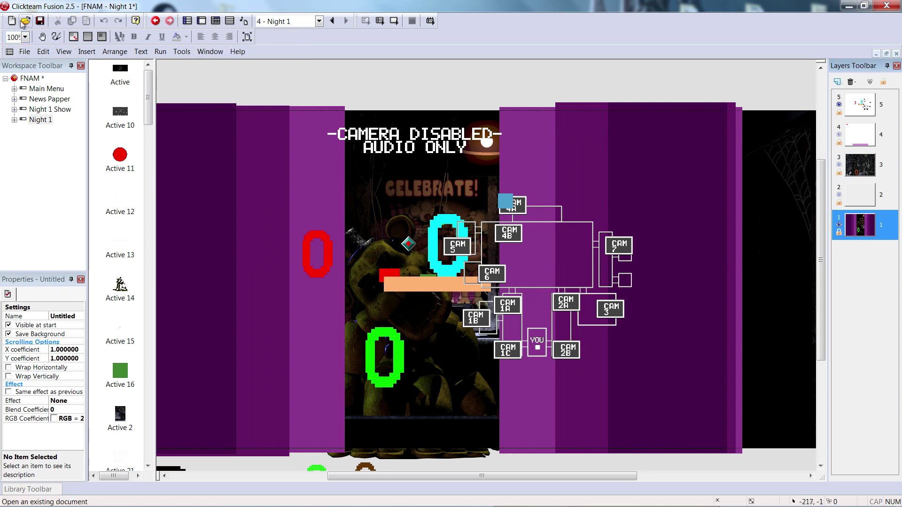
Close the FNAM application and create a new blank application.
right_click(26, 79)
left_click(47, 202)
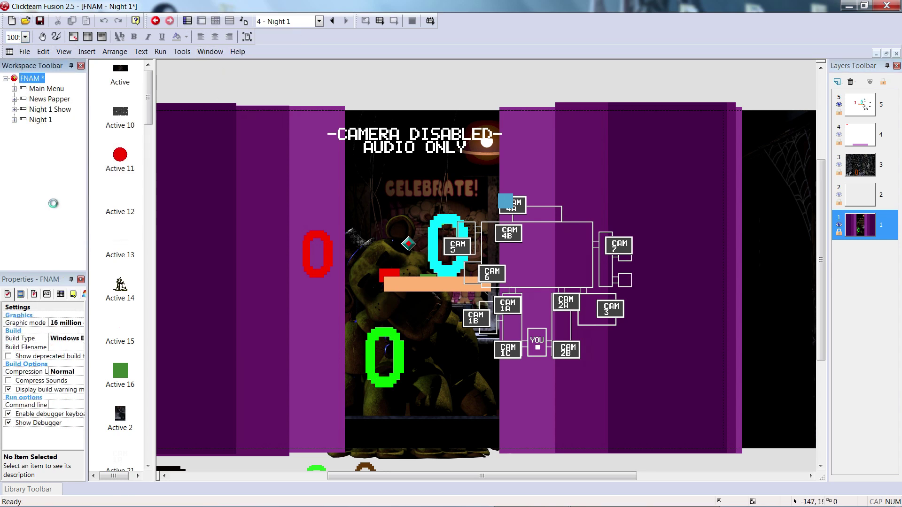
left_click(473, 282)
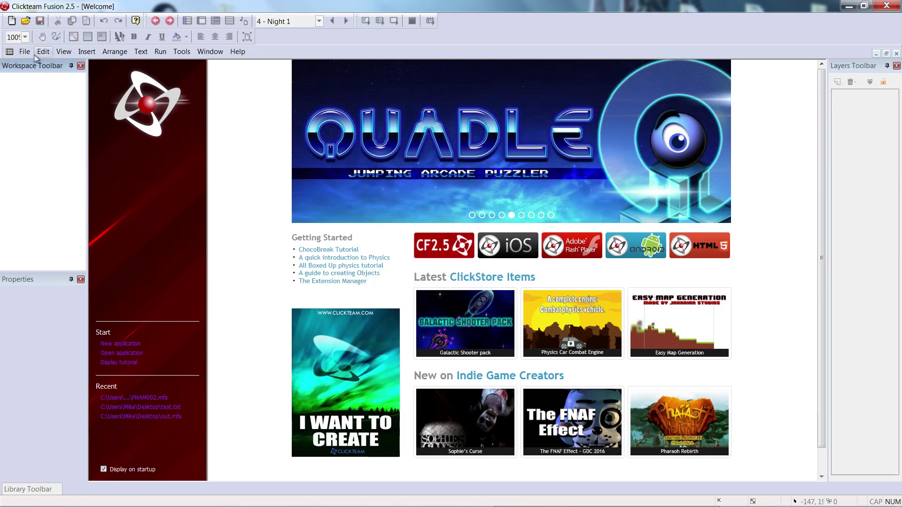
left_click(12, 20)
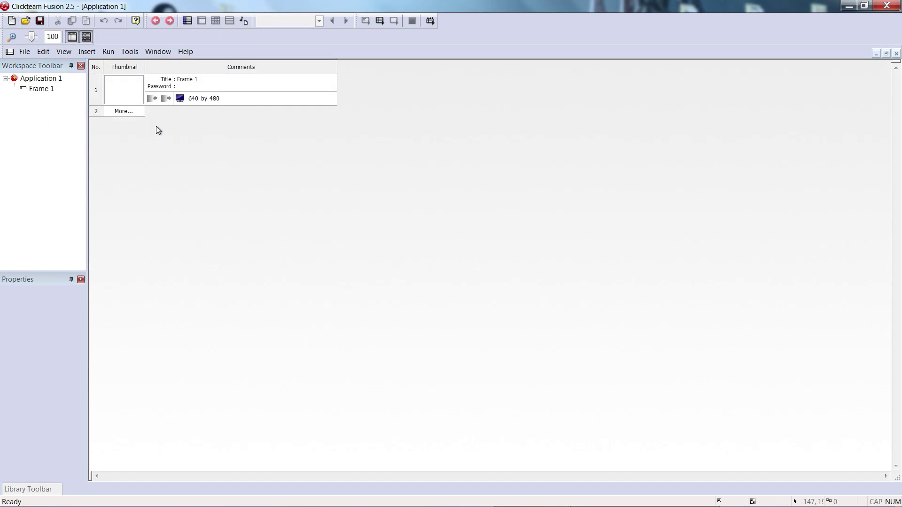
Set Frame 1's size to 1600 by 720 and widen the properties area to show its settings in full.
left_click(190, 99)
key("Return")
type("720")
key("Return")
left_click(32, 90)
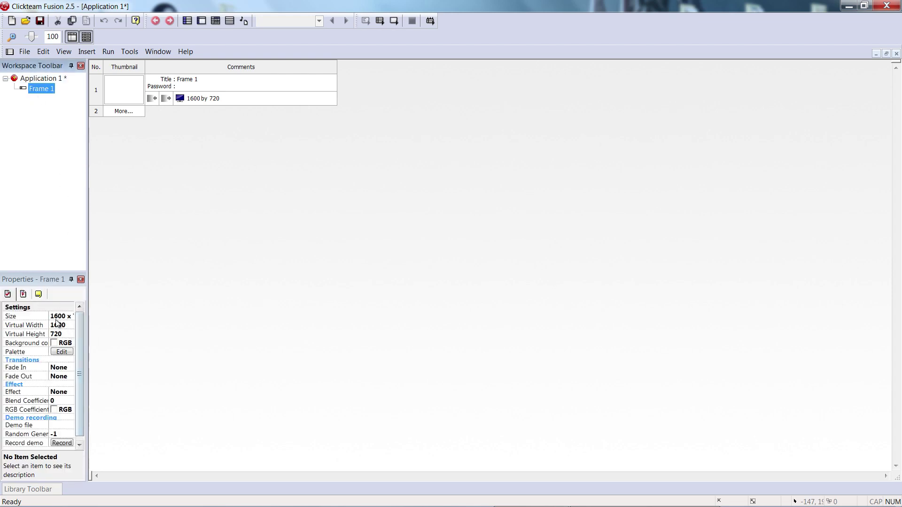
left_click_drag(87, 331, 143, 331)
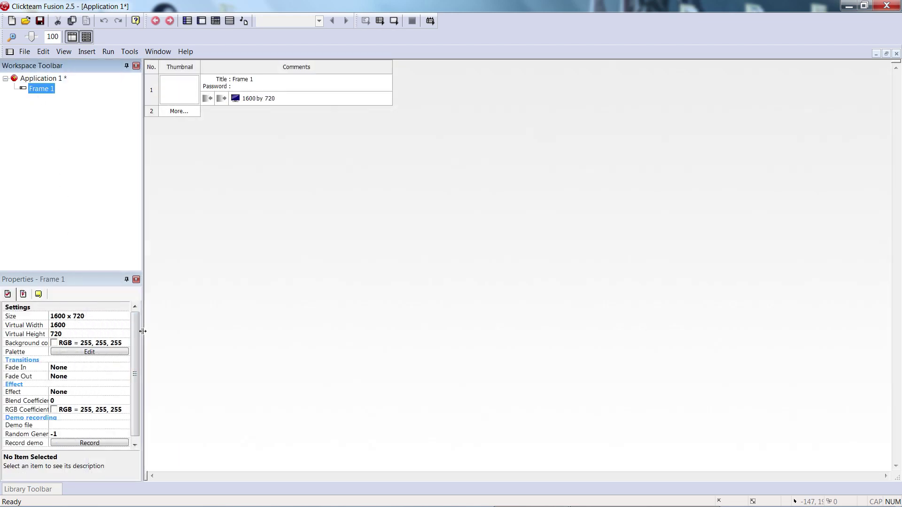
Set the new application's window size to 1280 x 720.
left_click(41, 80)
left_click(24, 295)
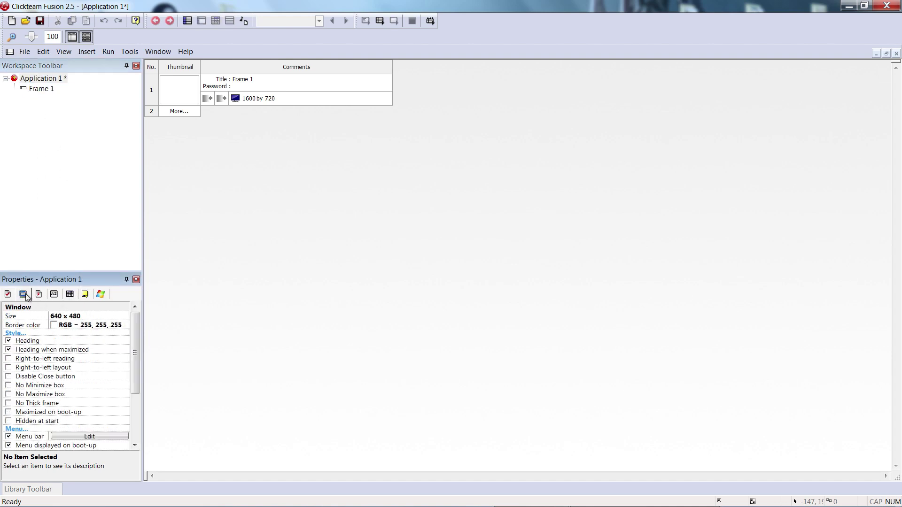
left_click(63, 315)
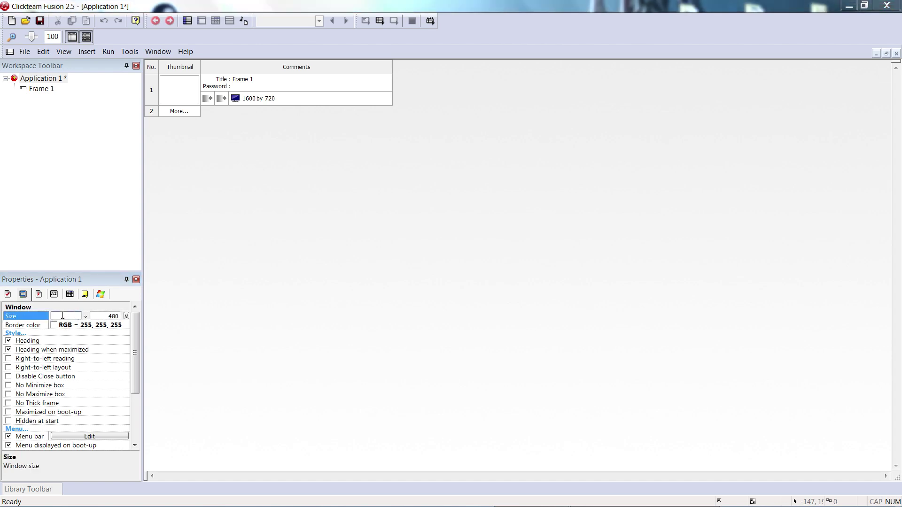
type("1280")
key("Return")
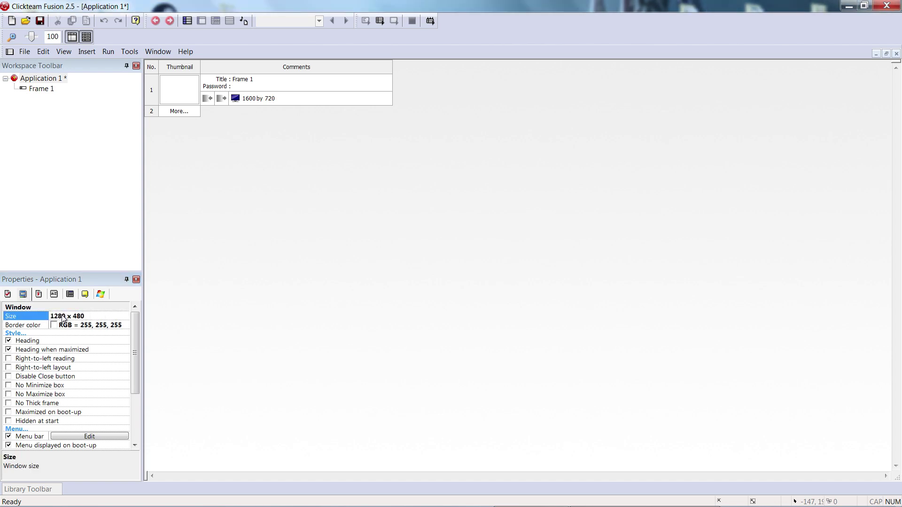
left_click(89, 318)
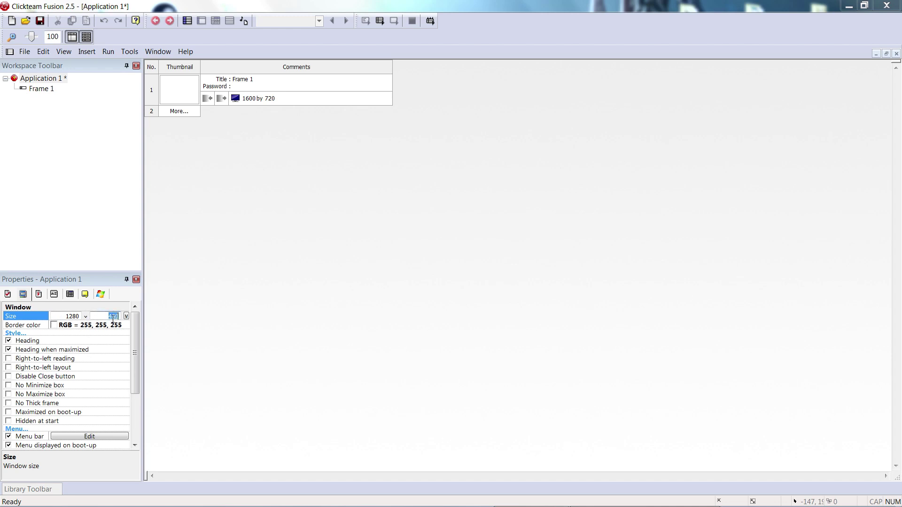
type("720")
key("Return")
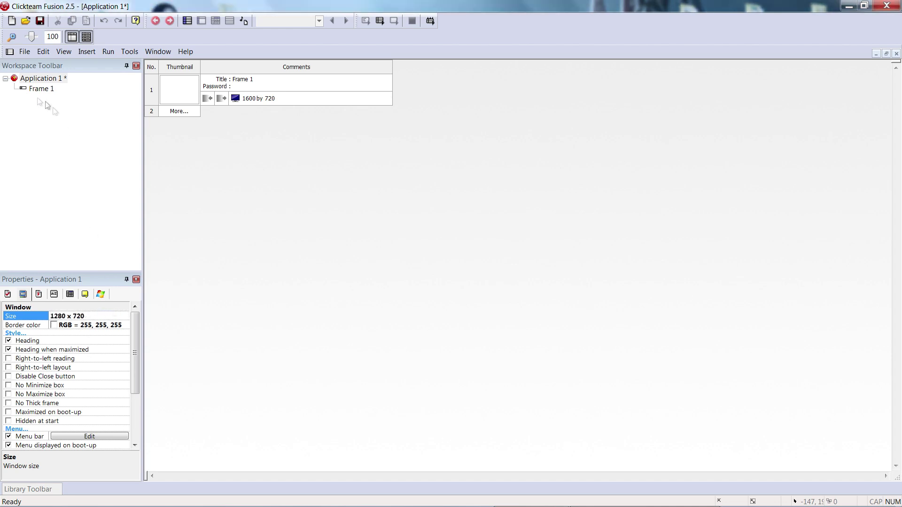
Open Frame 1 in the Frame Editor and look across its full width beyond the window boundary.
left_click(31, 79)
left_click_drag(64, 79, 55, 80)
left_click(87, 79)
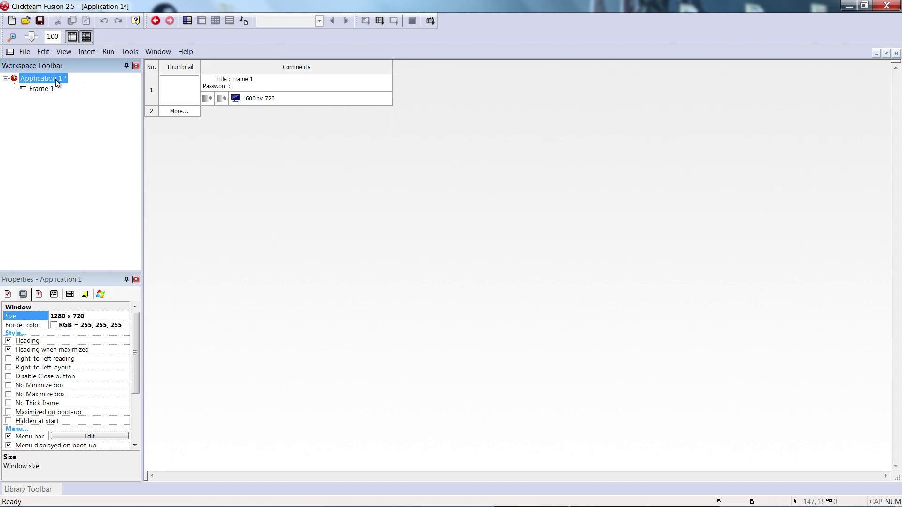
double_click(38, 89)
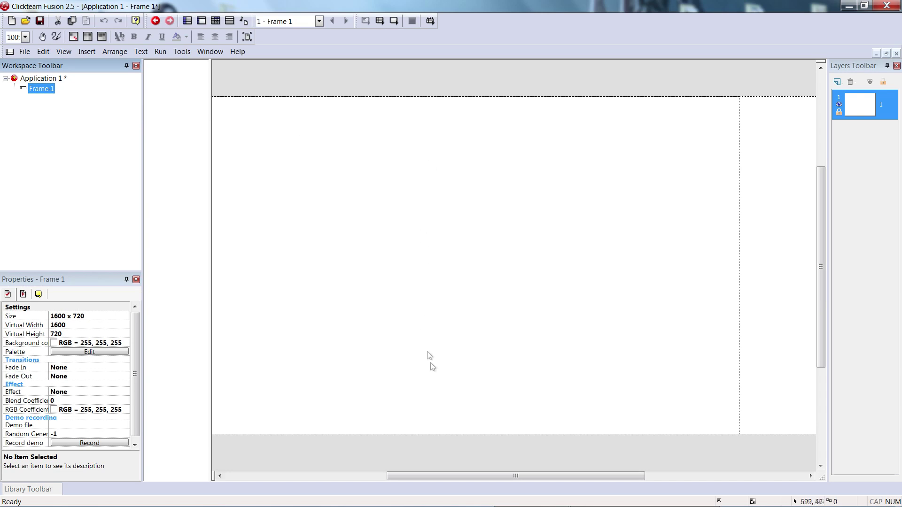
left_click_drag(491, 476, 572, 460)
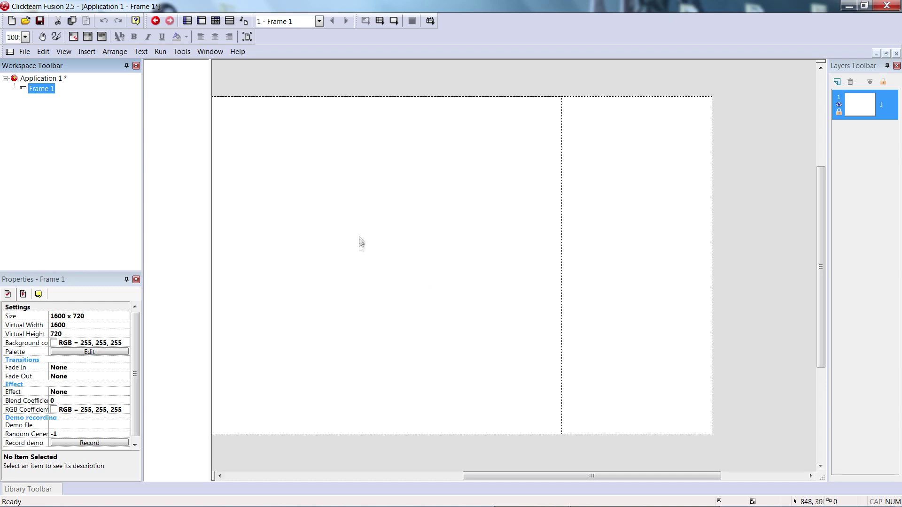
left_click_drag(568, 475, 470, 476)
Look through the installable extensions in the Extension manager and the Other Objects category, without inserting an object.
right_click(441, 292)
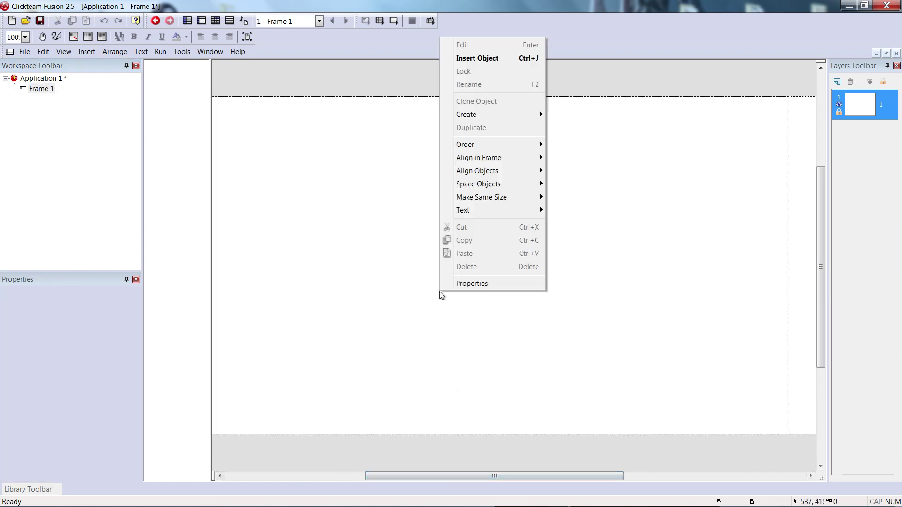
left_click(475, 59)
left_click(841, 189)
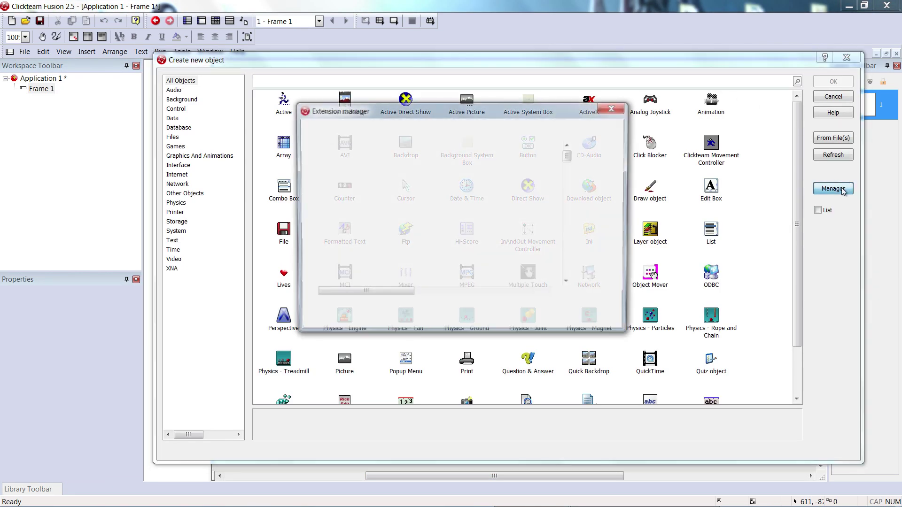
left_click_drag(569, 158, 565, 219)
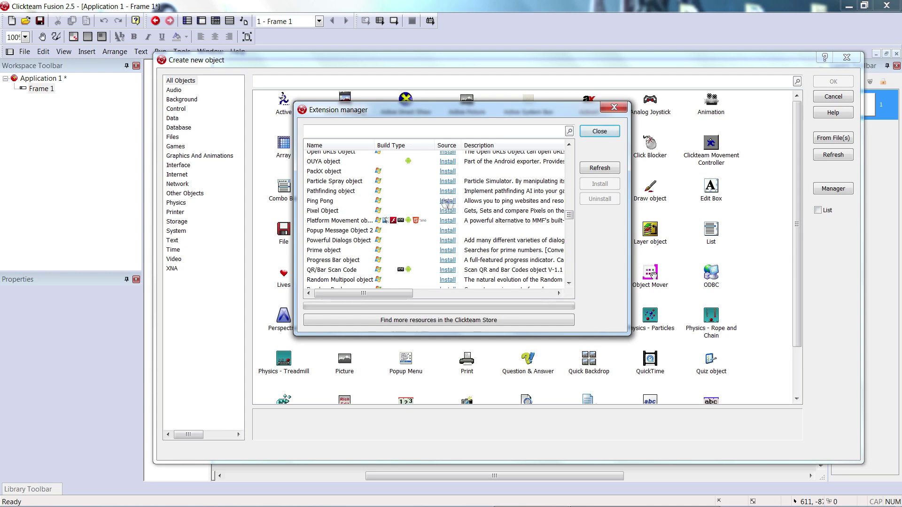
left_click(599, 131)
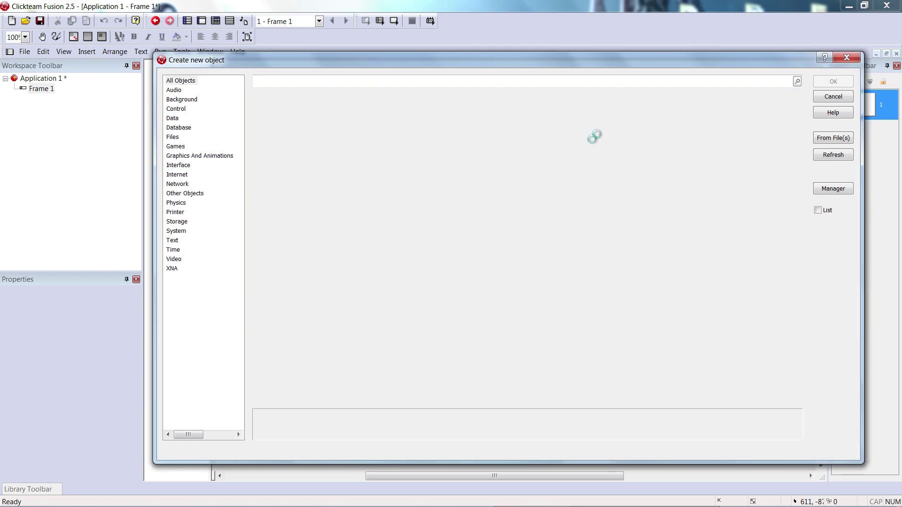
left_click(194, 194)
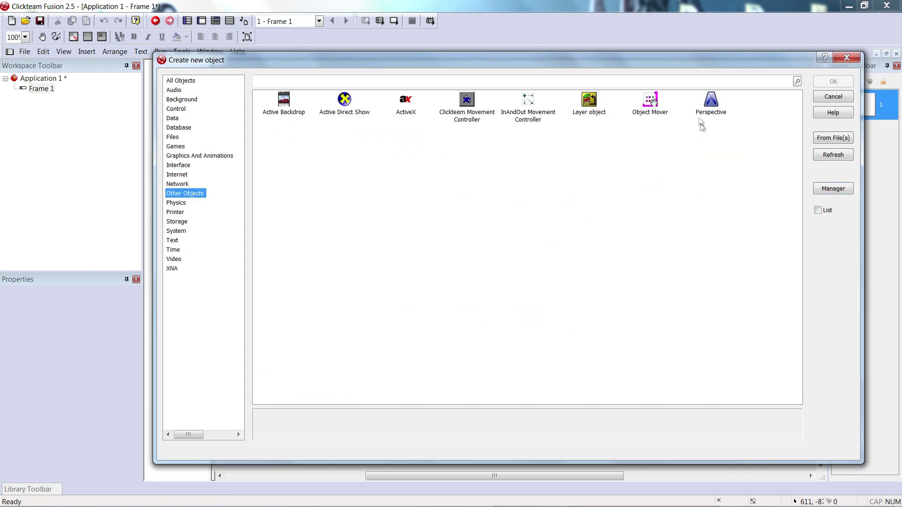
left_click(833, 97)
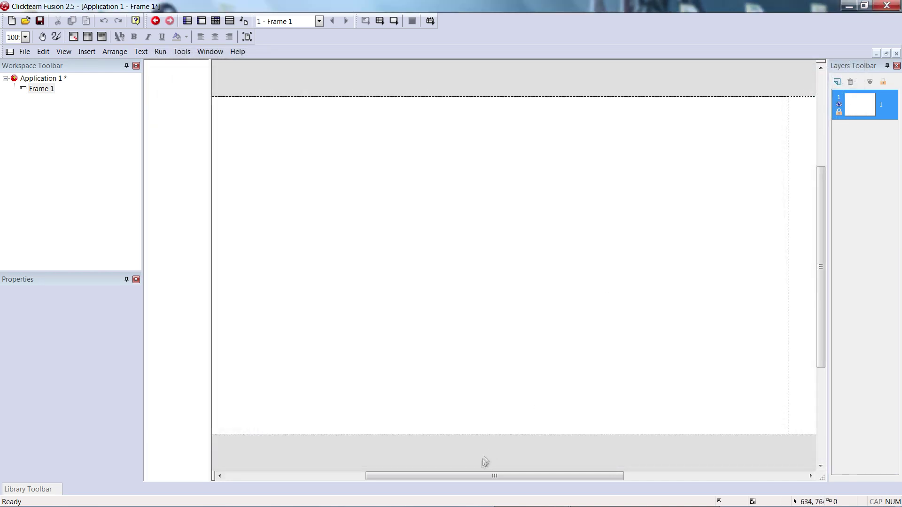
left_click_drag(477, 477, 488, 455)
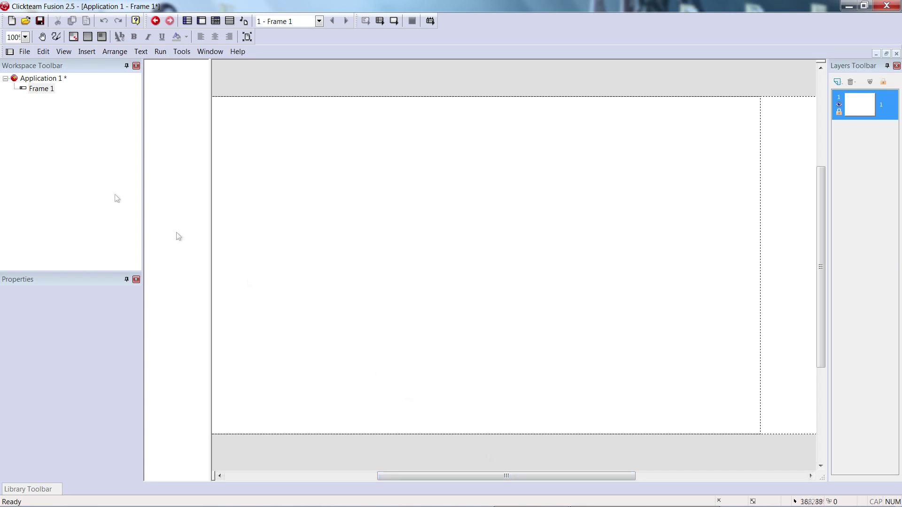
Rename Frame 1 as "Main Menu".
right_click(42, 88)
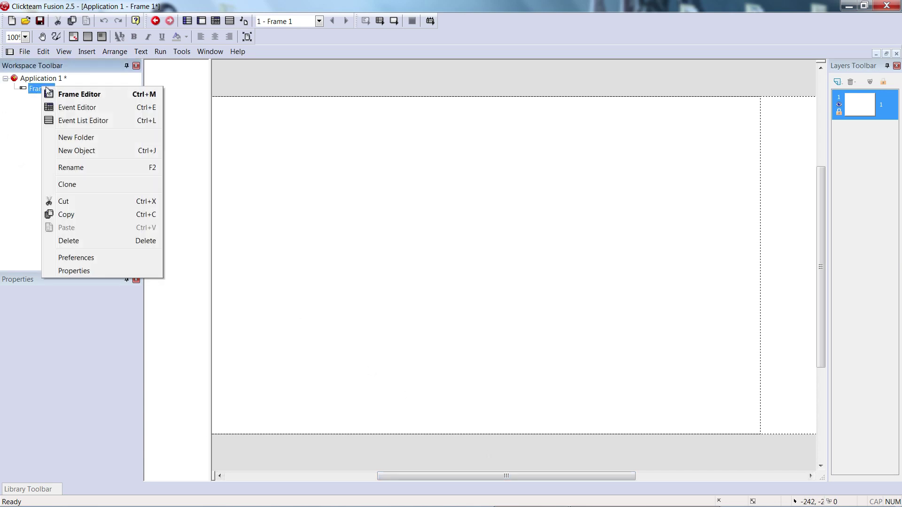
left_click(72, 170)
key("BackSpace")
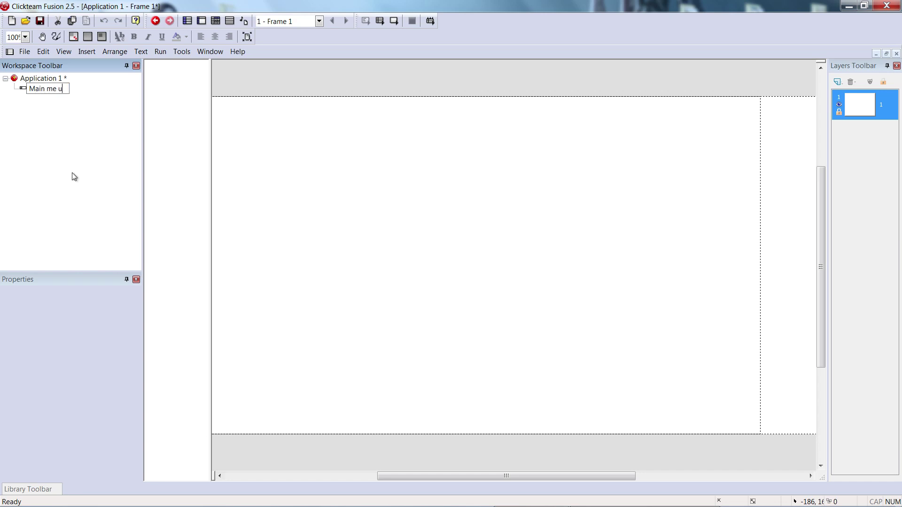
type("nu")
key("Return")
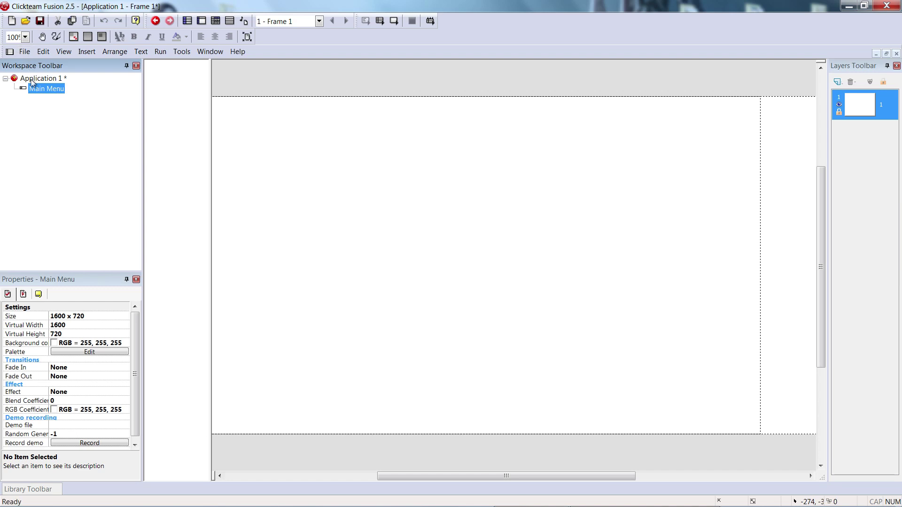
Try to rename the application as "Tutorial".
right_click(32, 78)
left_click(65, 102)
type("T")
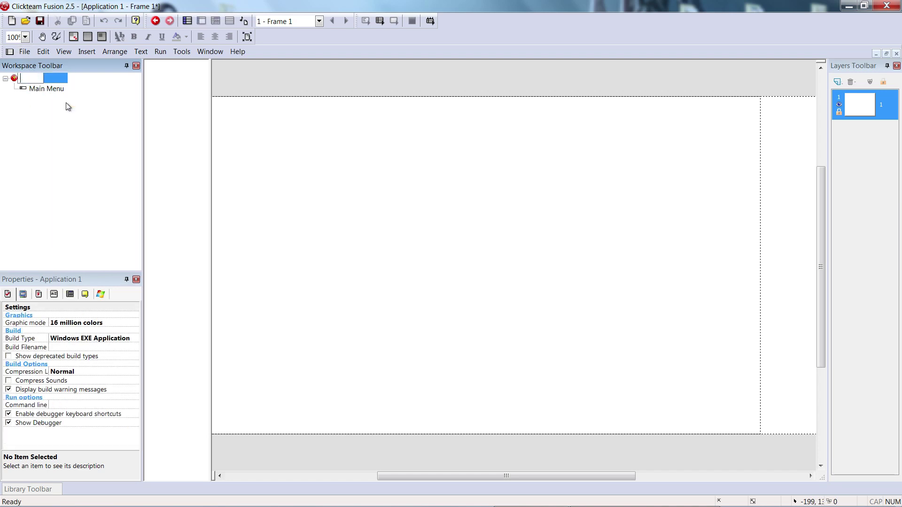
type("uturo")
type("al")
key("Return")
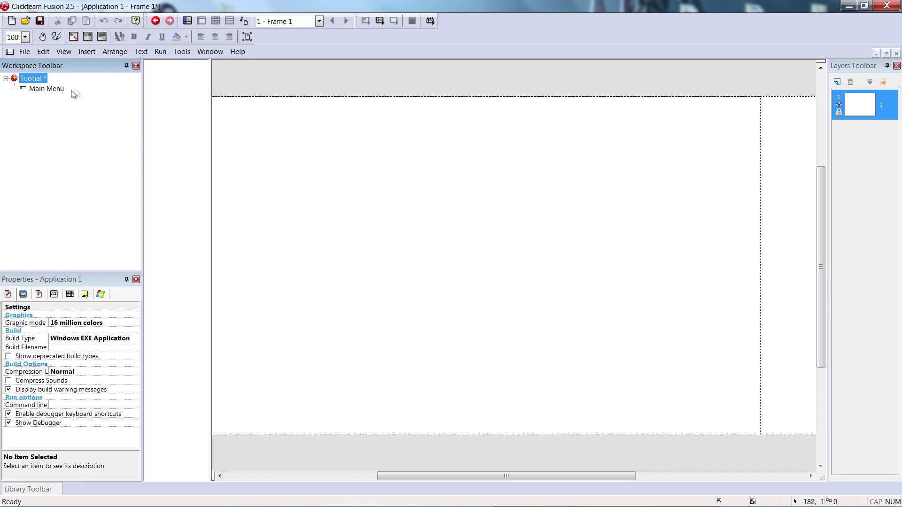
Correct the spelling of the application's name to "Tutorial".
right_click(38, 80)
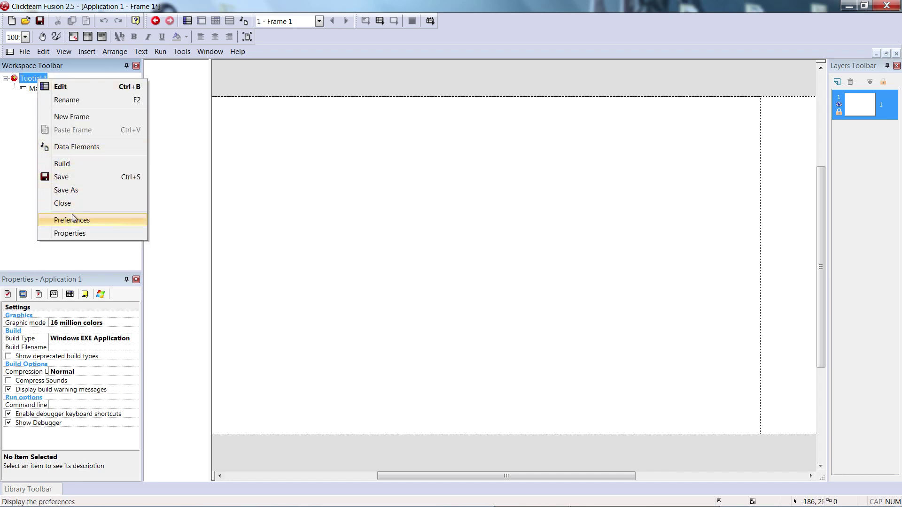
left_click(80, 100)
key("BackSpace")
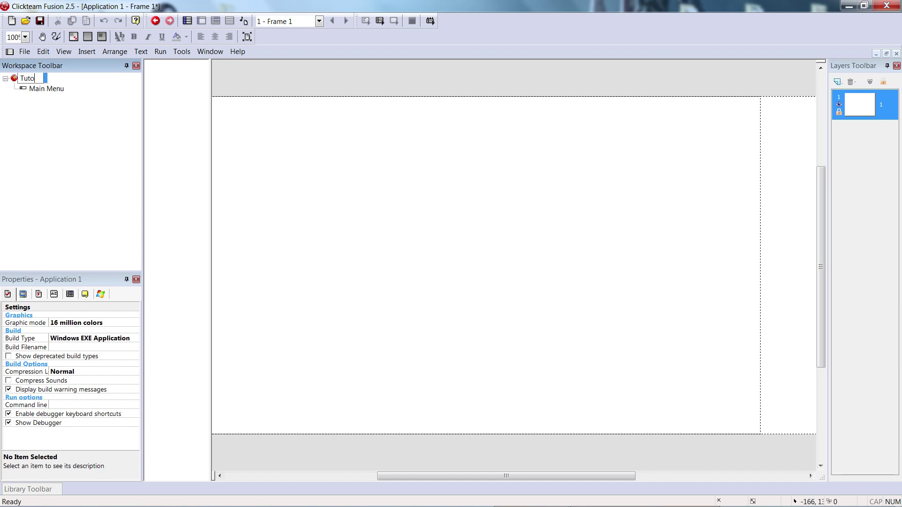
type("Tutorial")
key("Return")
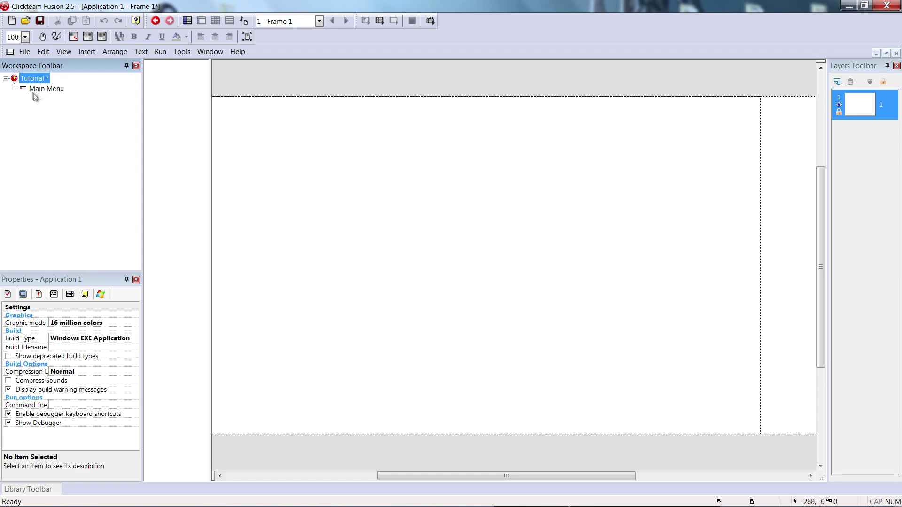
right_click(332, 165)
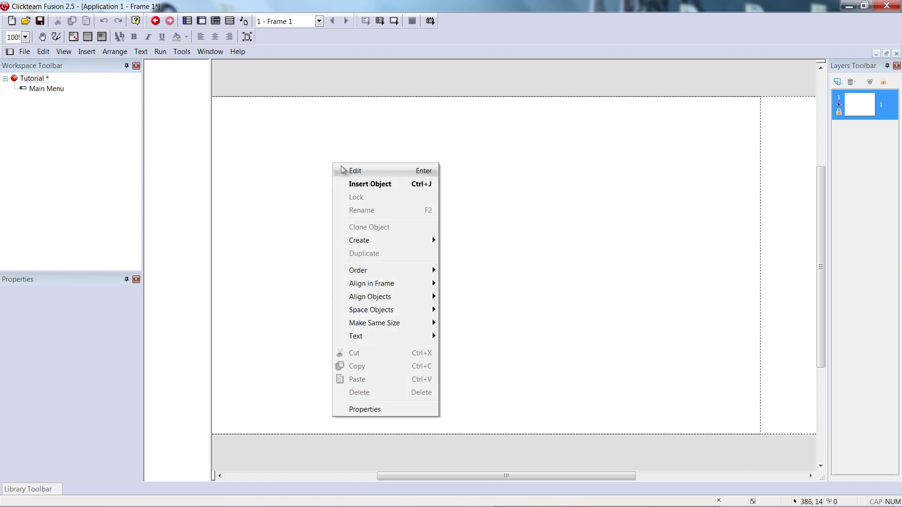
left_click(341, 185)
left_click(831, 97)
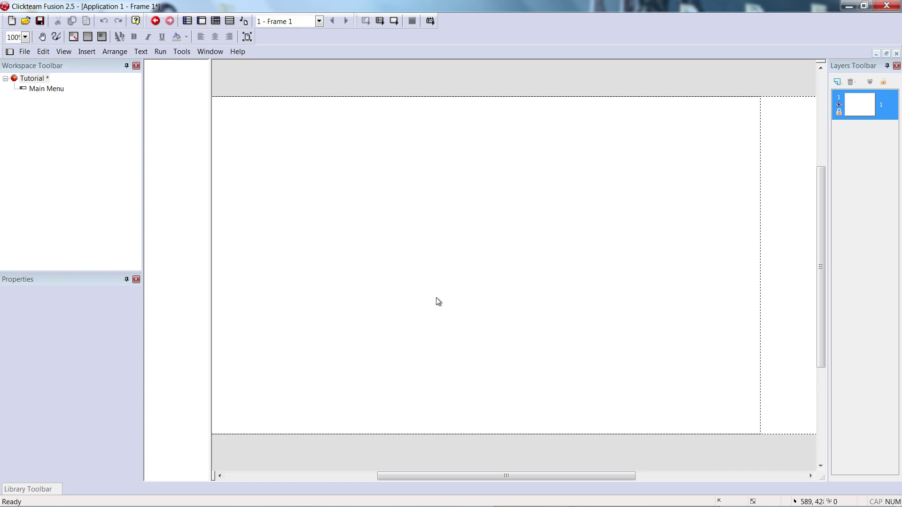
Insert an Active object from All Objects into the Main Menu frame and move it near the middle of the frame.
right_click(375, 234)
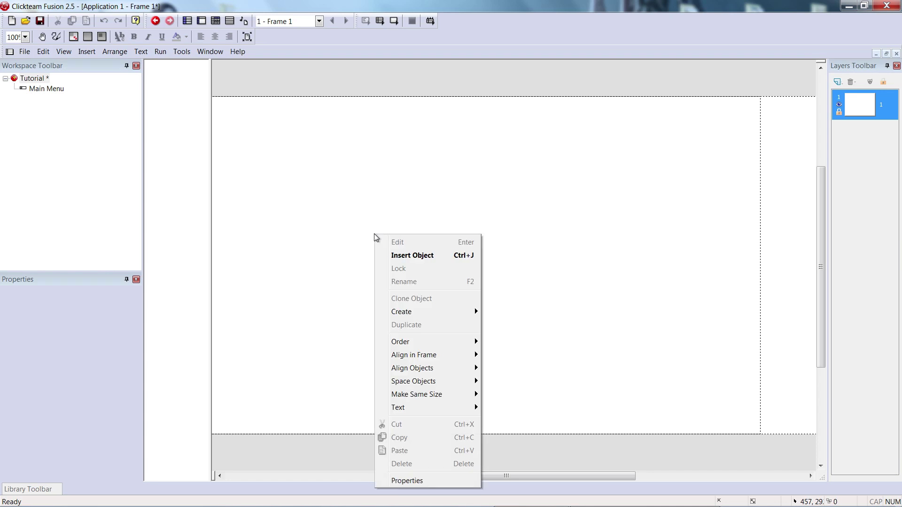
left_click(403, 257)
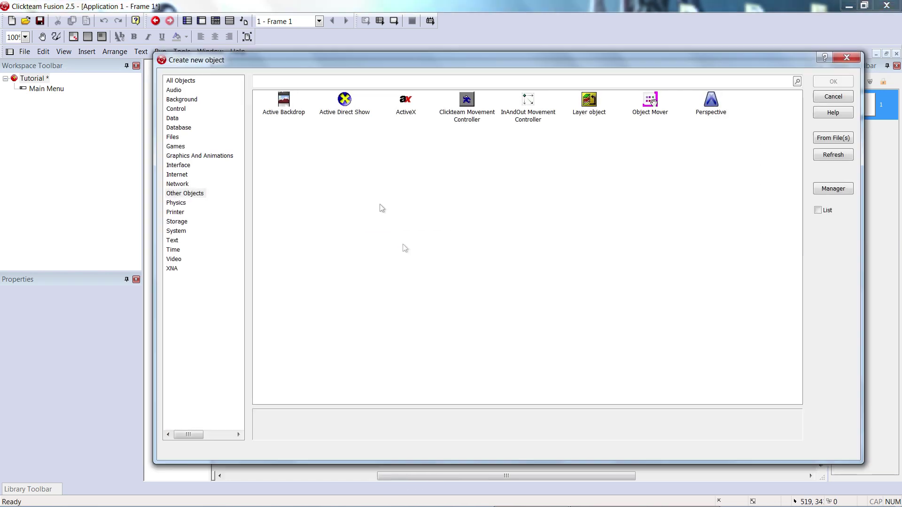
left_click(193, 82)
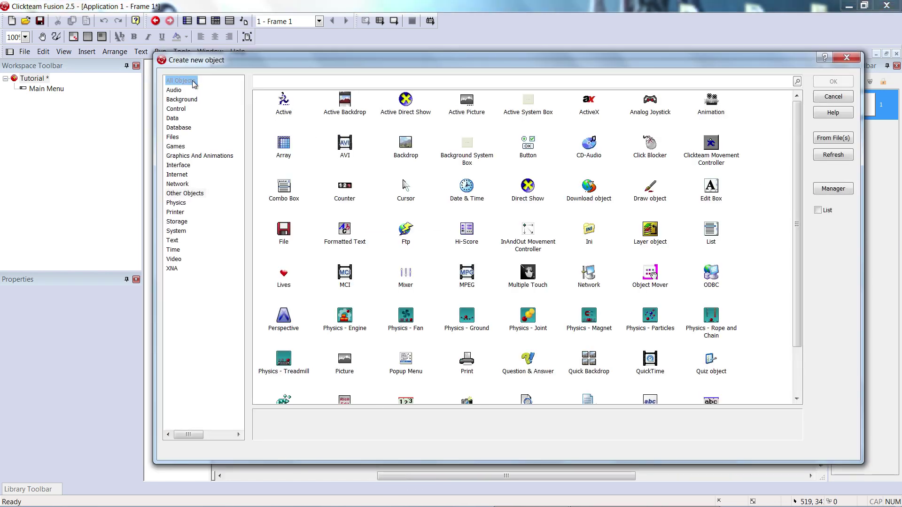
double_click(284, 100)
left_click(330, 203)
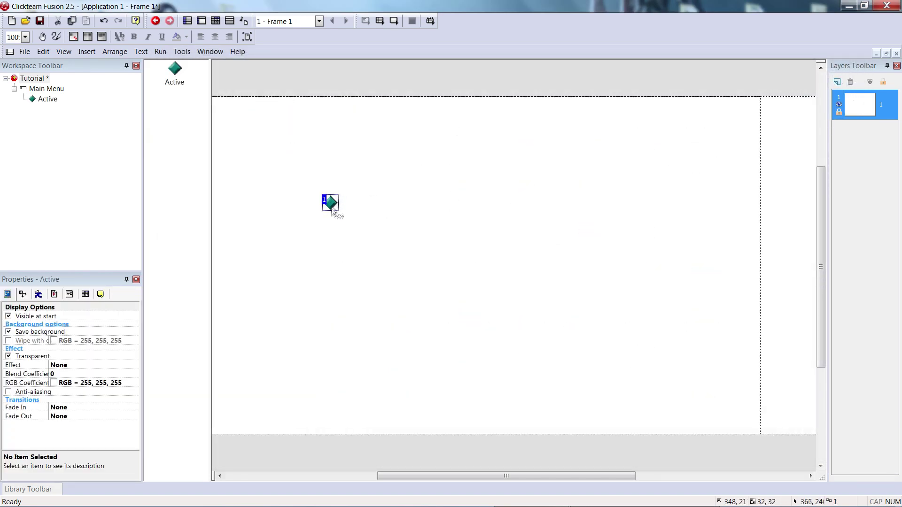
left_click_drag(329, 203, 458, 244)
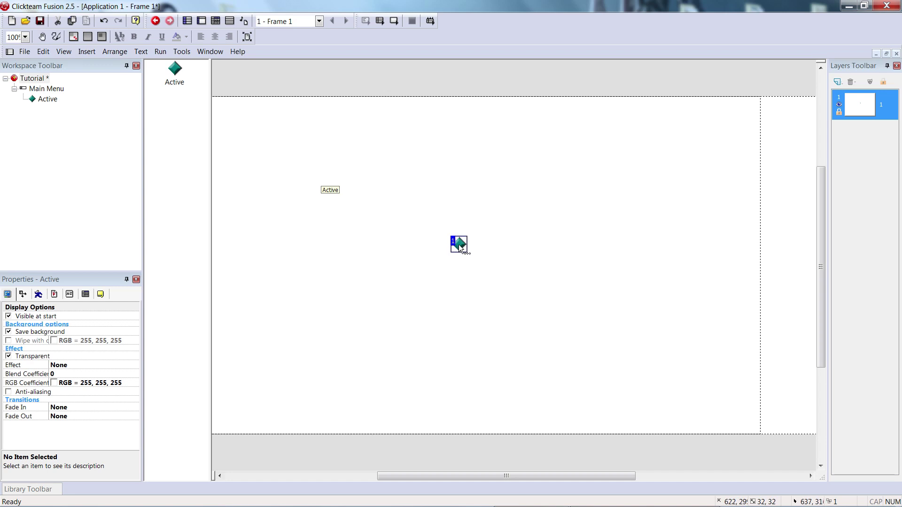
Open the Active object's image for editing and browse from the desktop to the import folder Fnaf Game Files > 1 > Main Menu.
double_click(458, 244)
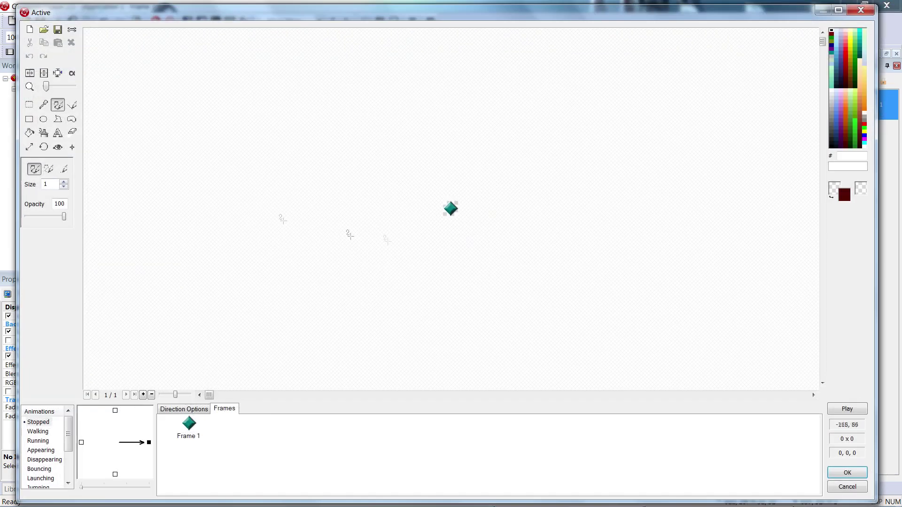
left_click(43, 29)
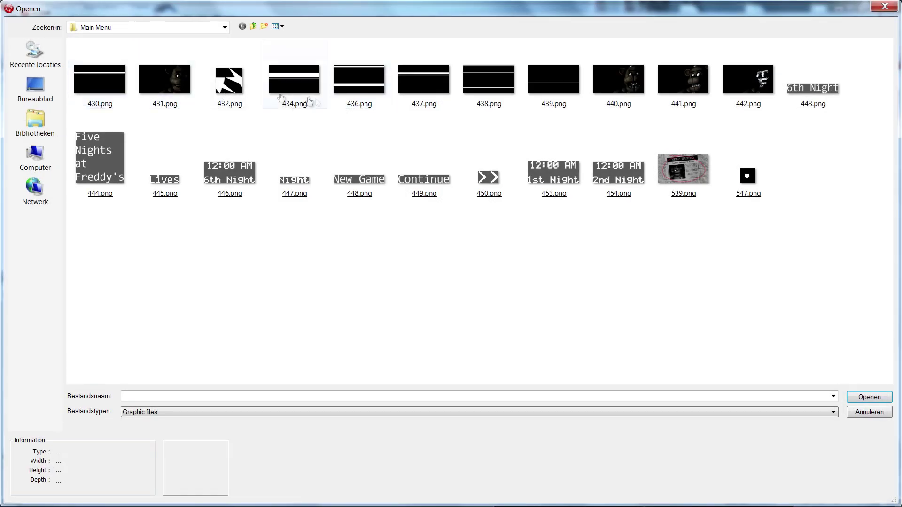
left_click(224, 27)
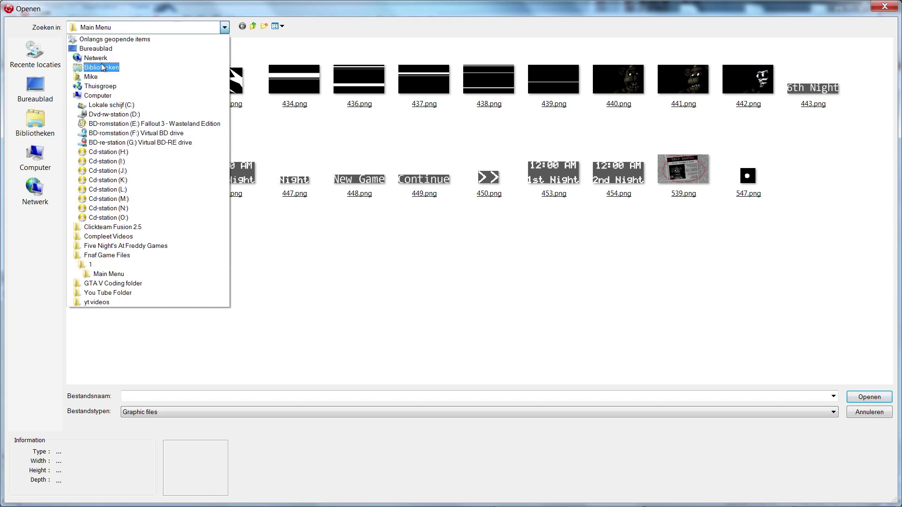
left_click(103, 49)
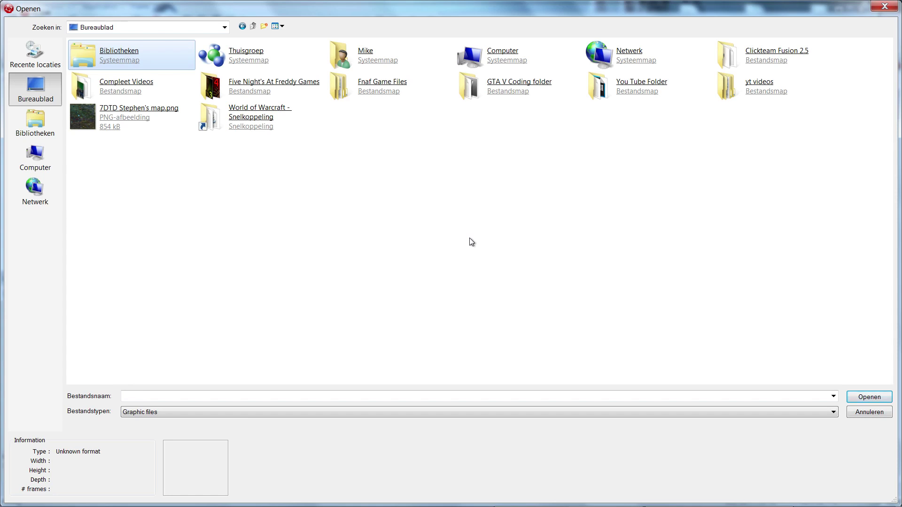
double_click(381, 91)
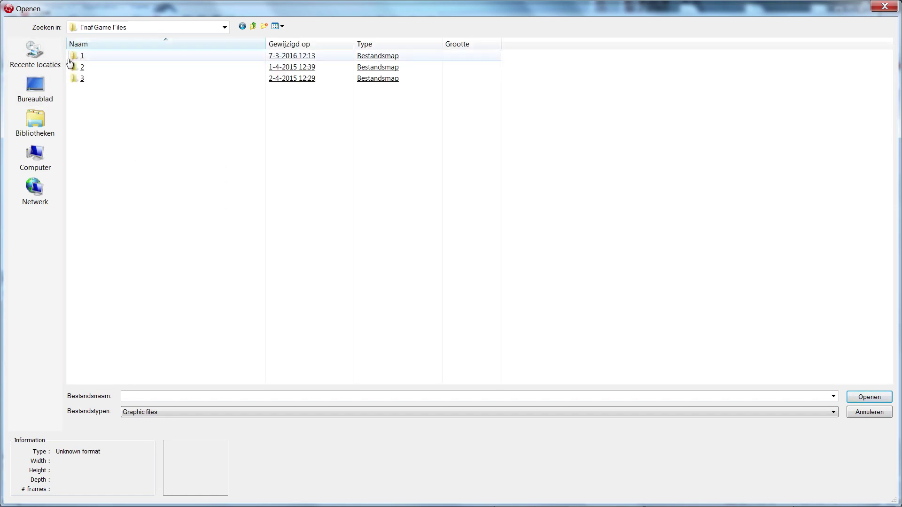
left_click(101, 69)
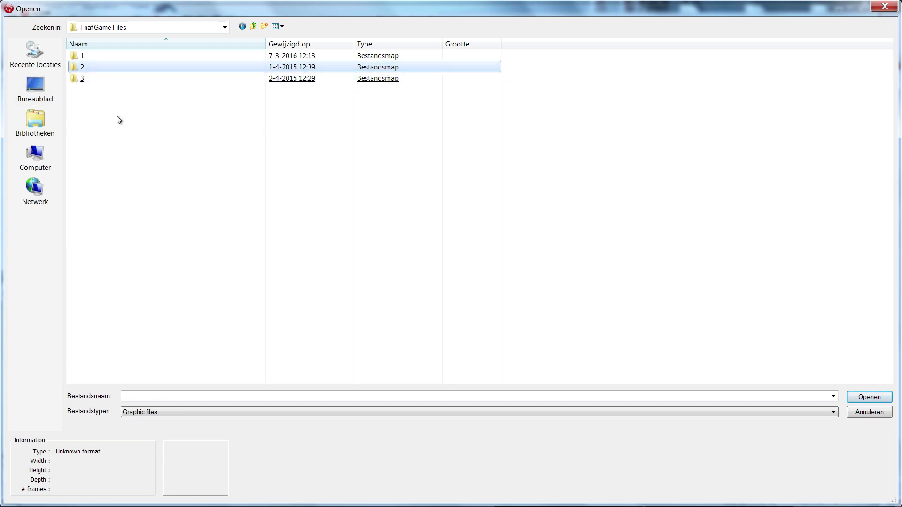
double_click(88, 56)
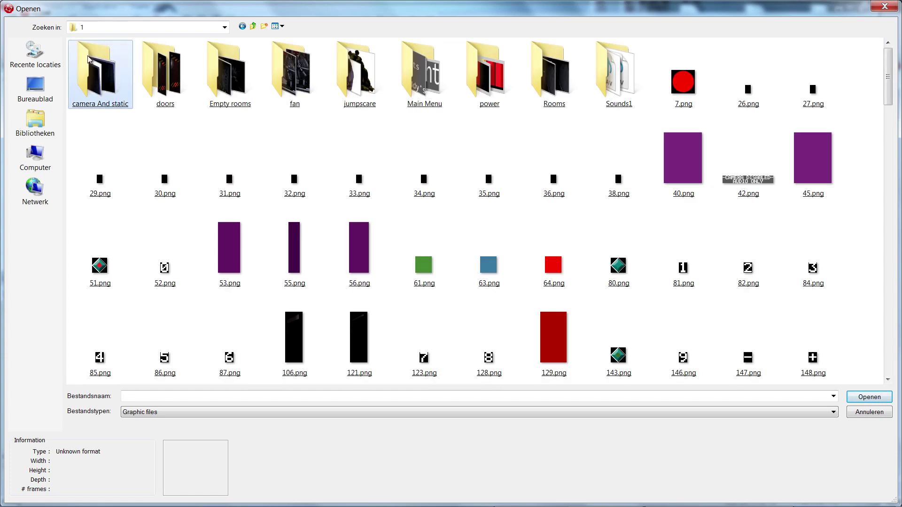
double_click(411, 71)
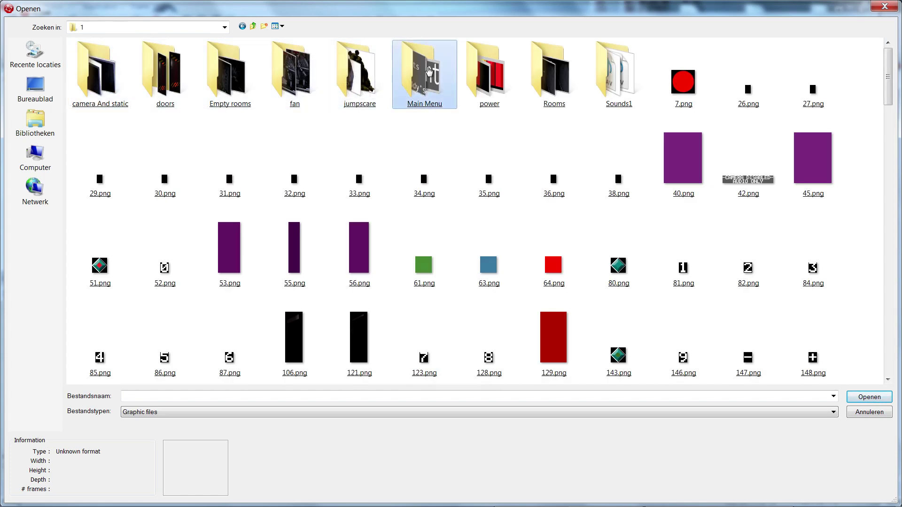
left_click(410, 71)
Choose 431.png, the dark Freddy picture, as the image to import into the Active object.
left_click(425, 226)
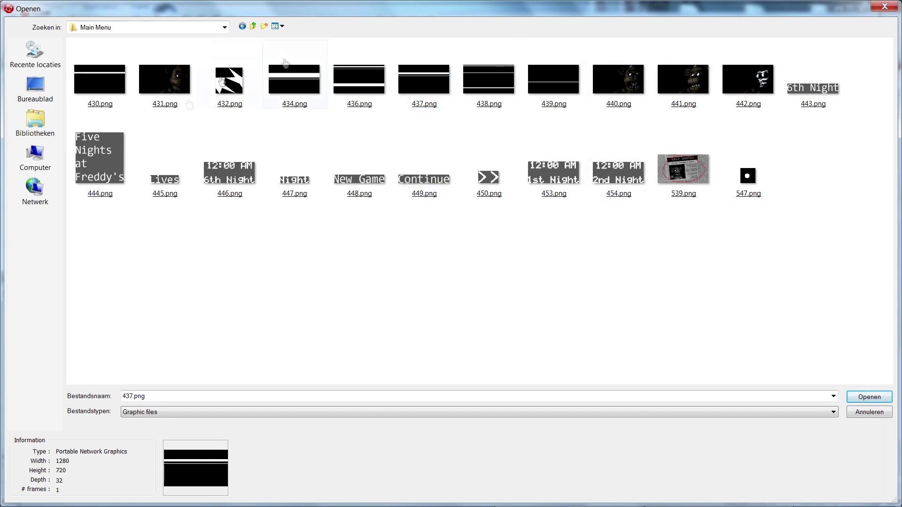
left_click(187, 187)
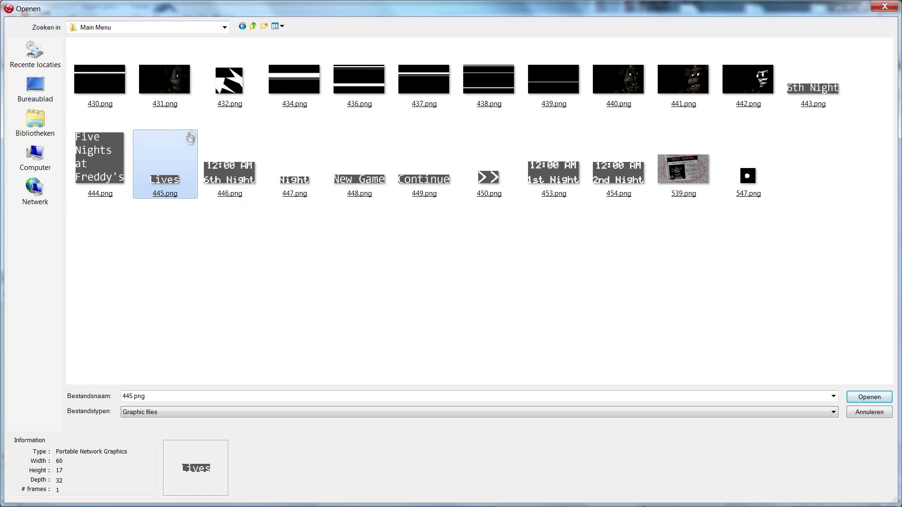
left_click(168, 80)
double_click(168, 79)
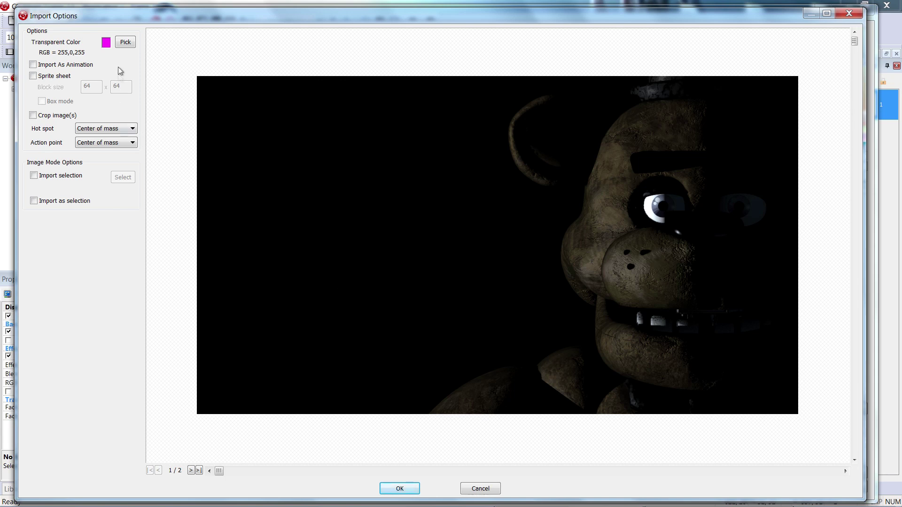
Try several transparent colors for the picture, settle on magenta (RGB 255,0,255), and import it into the Active object.
left_click(107, 46)
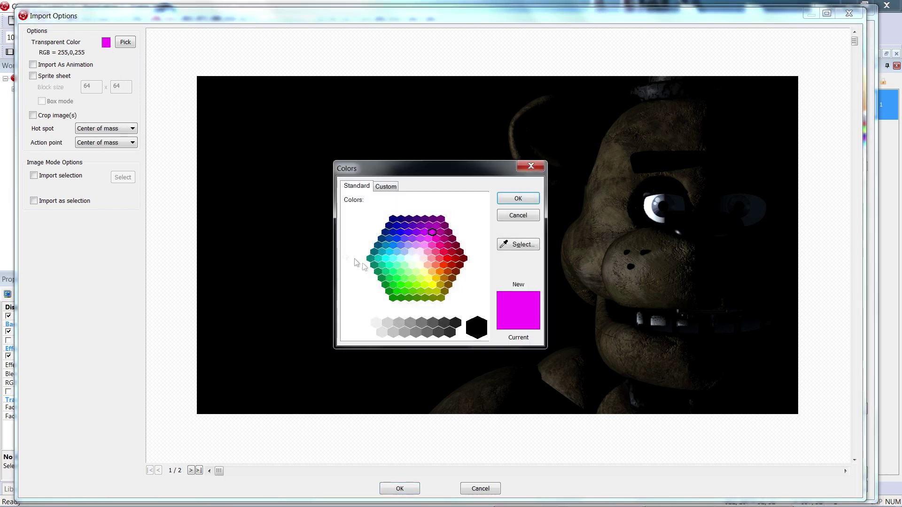
left_click(476, 328)
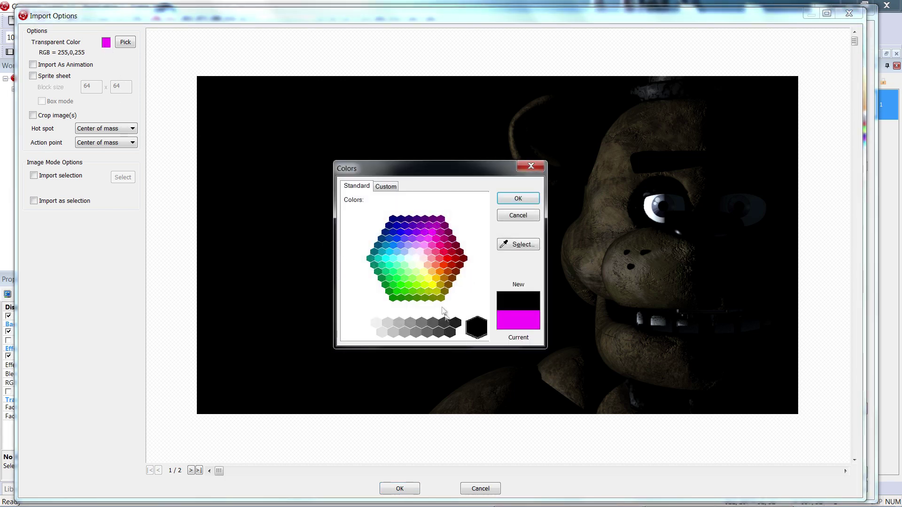
left_click(436, 225)
left_click(454, 258)
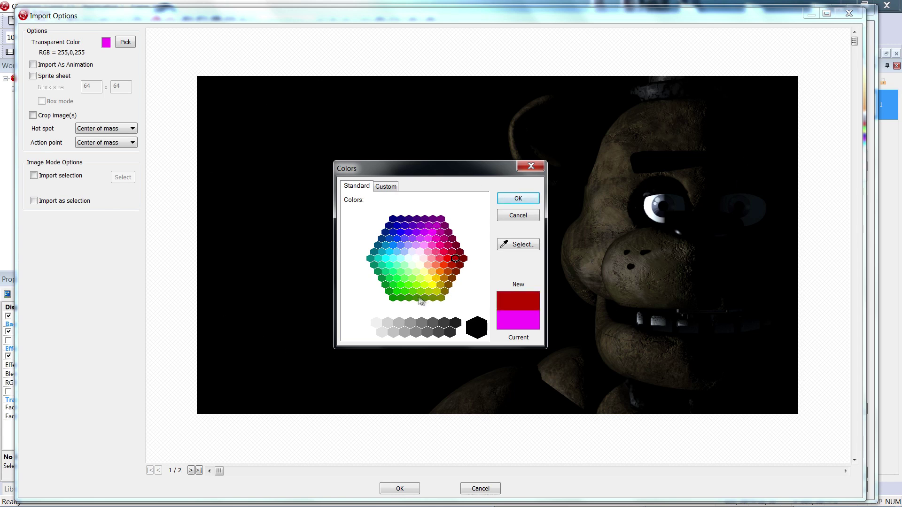
left_click(384, 258)
left_click(397, 292)
left_click(431, 232)
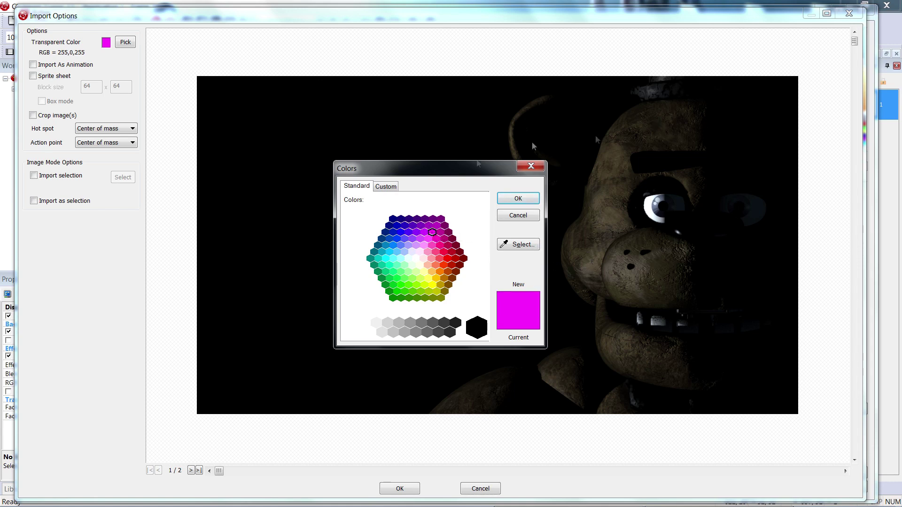
left_click(516, 199)
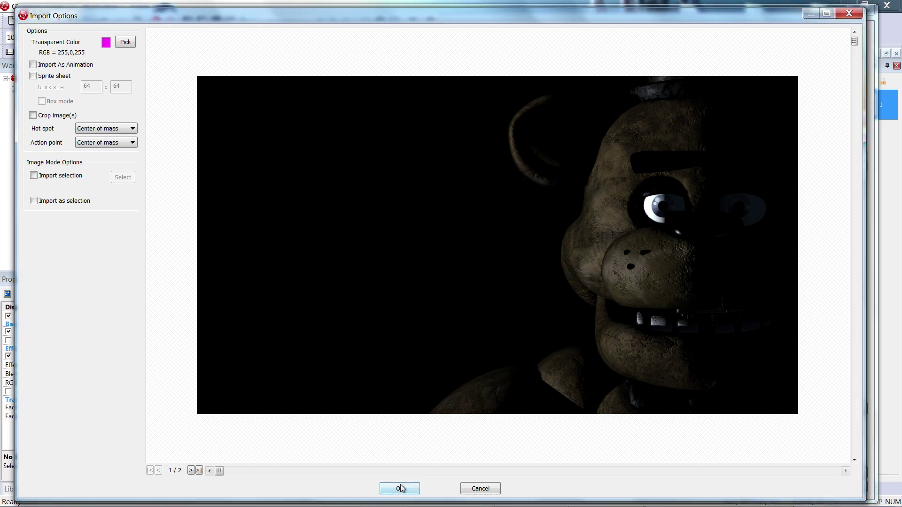
left_click(399, 488)
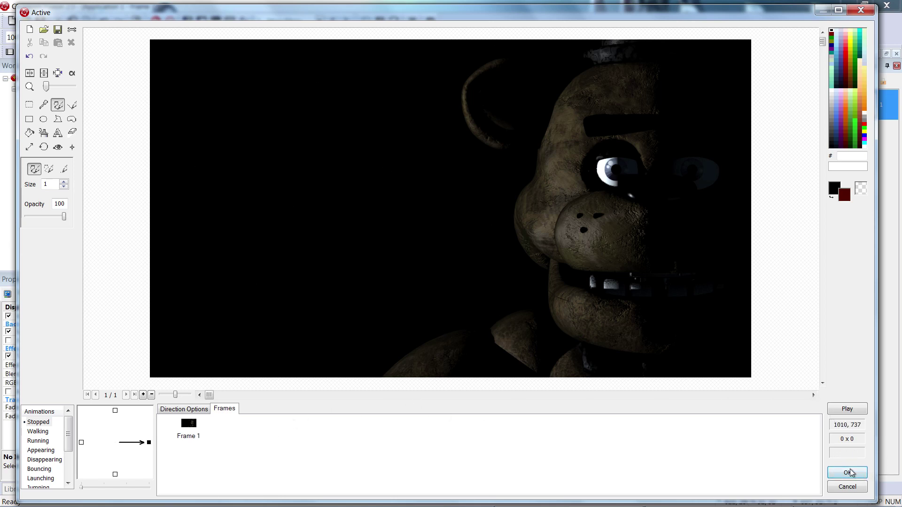
Add a new animation named Twitch 1 at the end of the Active object's animation list.
left_click(68, 484)
right_click(45, 485)
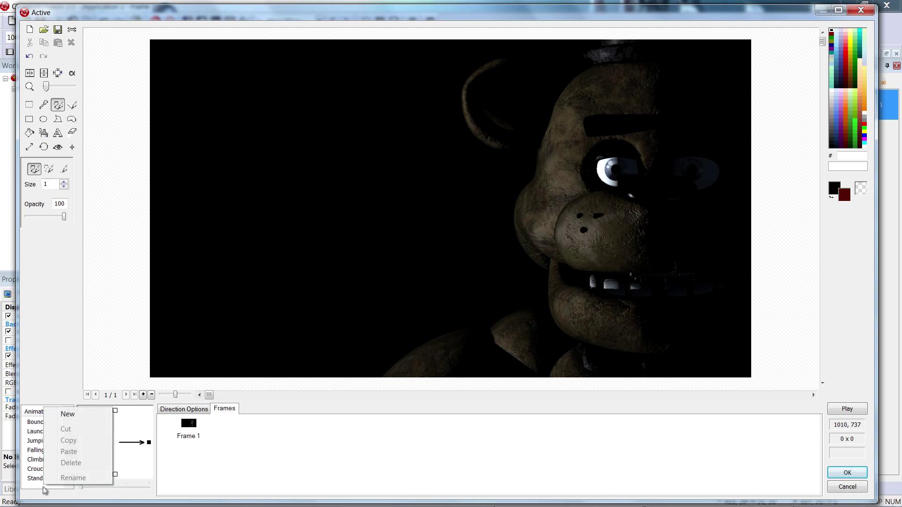
left_click(68, 415)
key("BackSpace")
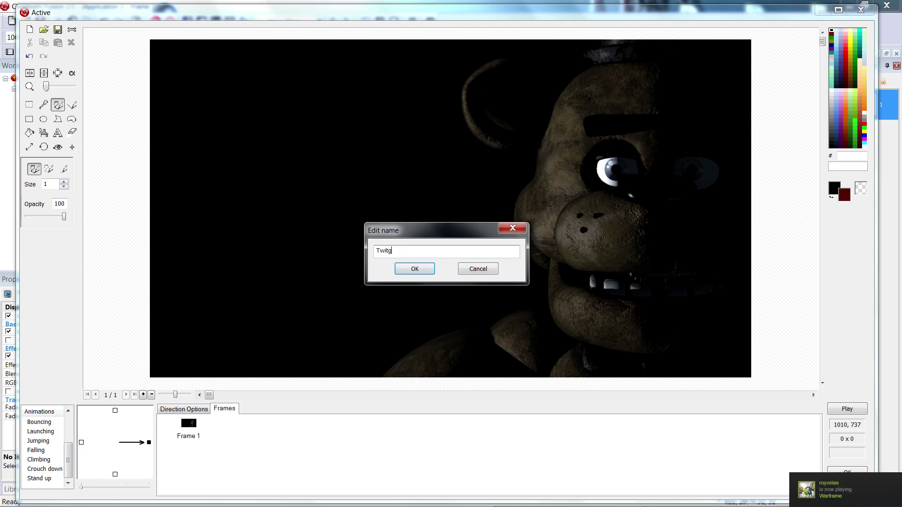
type("Twitch 1")
key("Return")
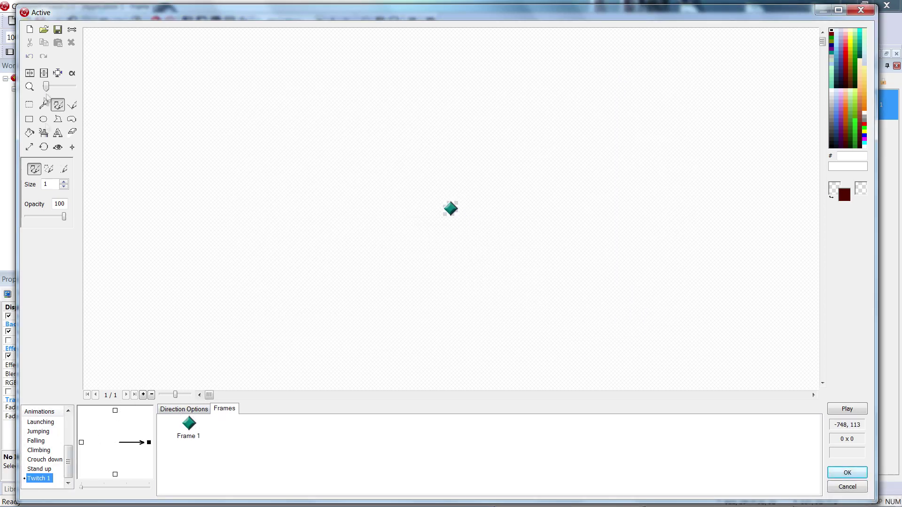
Import 440.png, the open-mouthed Freddy picture, into the first frame of Twitch 1 with the default import options.
left_click(43, 29)
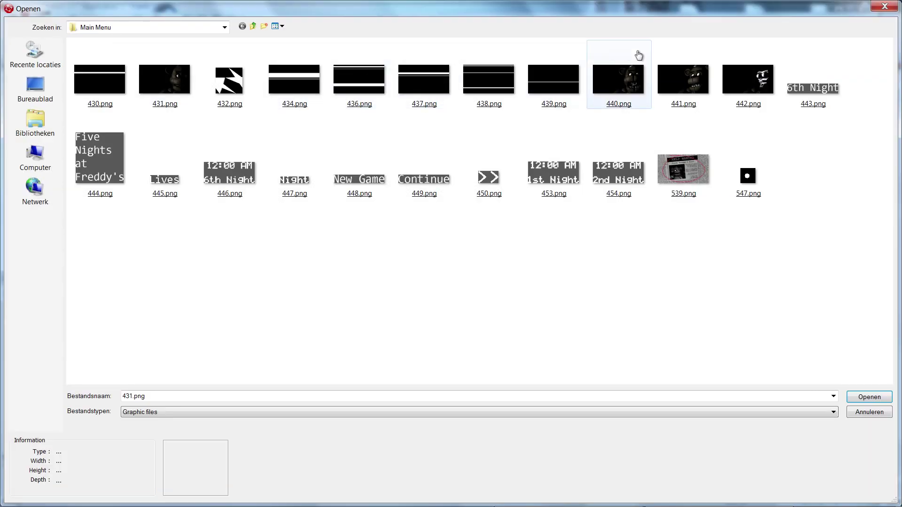
left_click(637, 56)
double_click(629, 70)
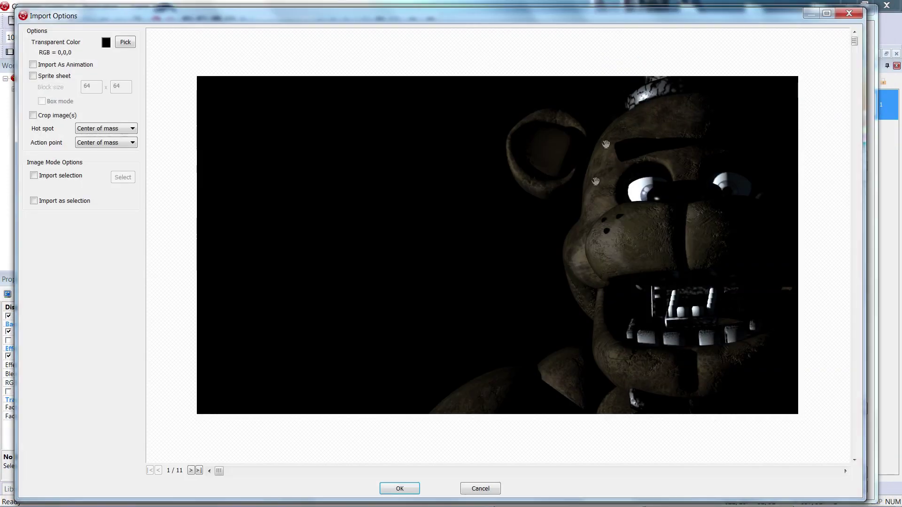
left_click(401, 487)
Duplicate the first Twitch 1 frame by copying and pasting, then delete the surplus copy to leave three identical frames.
right_click(201, 434)
left_click(195, 433)
key("ctrl+v")
key("ctrl+v")
key("ctrl+v")
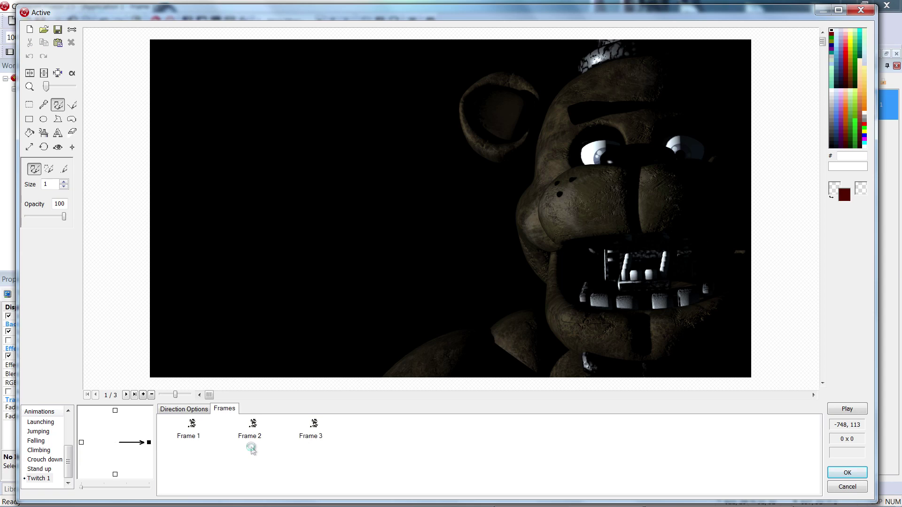
left_click(377, 427)
key("Delete")
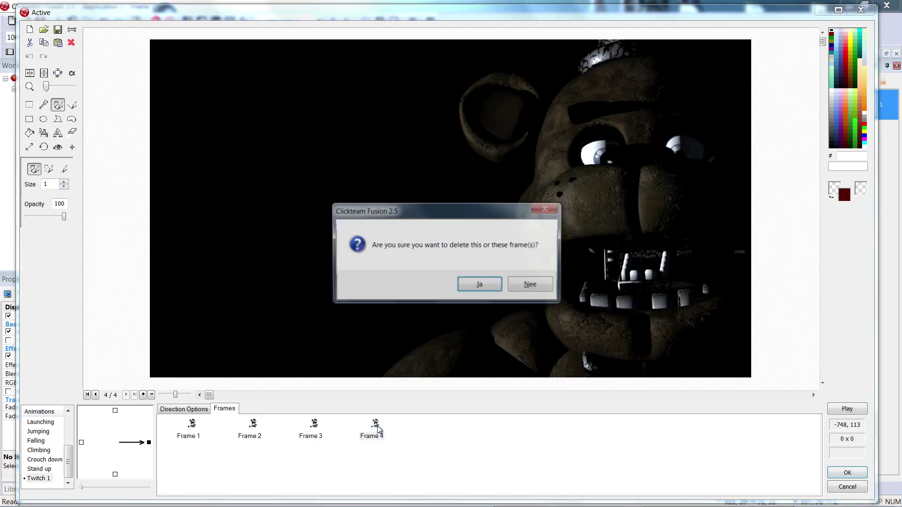
key("Return")
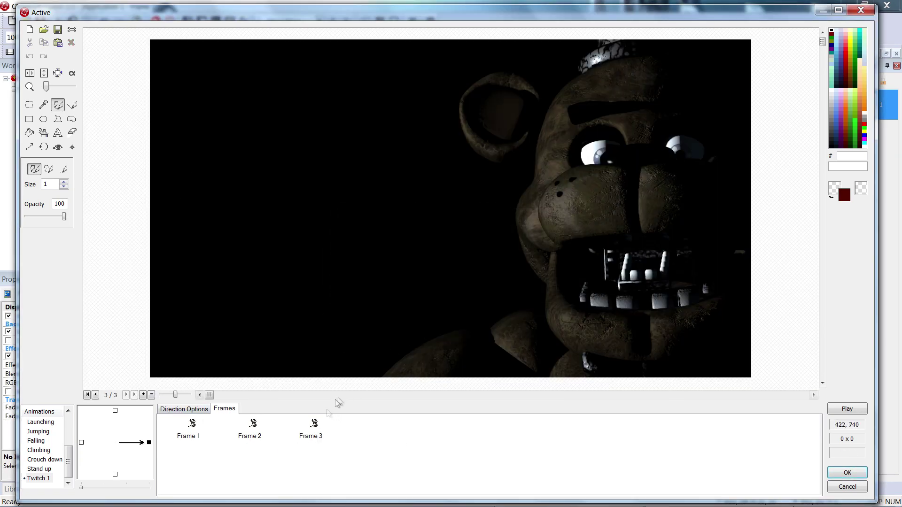
Add a fourth frame to Twitch 1 and import 431.png, the dark Freddy picture, into it.
right_click(354, 442)
left_click(377, 296)
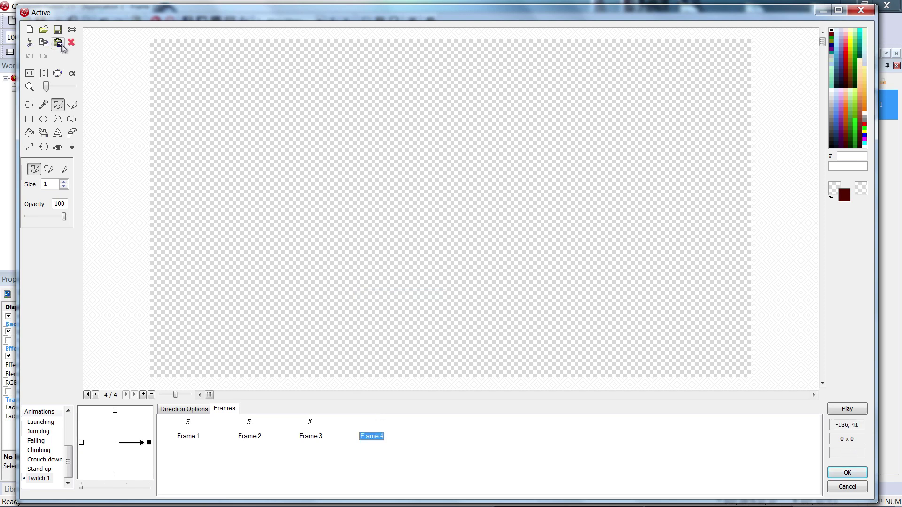
left_click(44, 30)
double_click(164, 79)
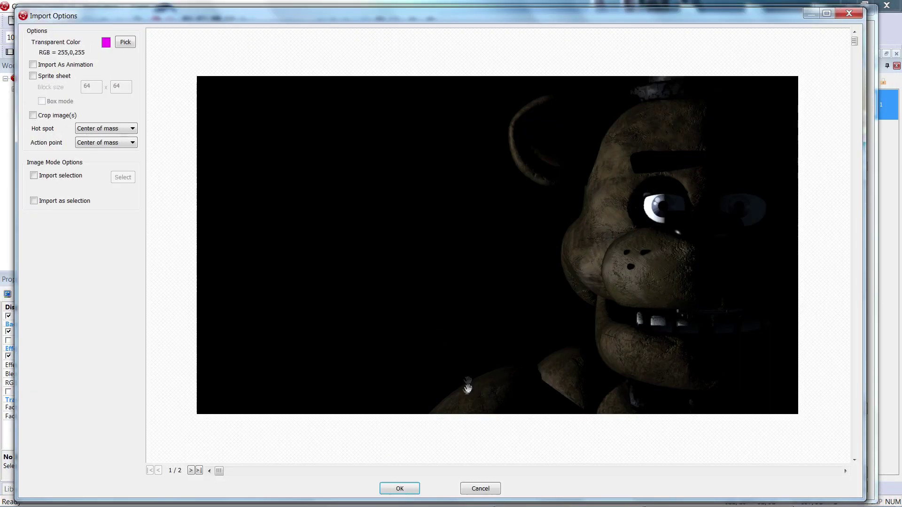
left_click(403, 487)
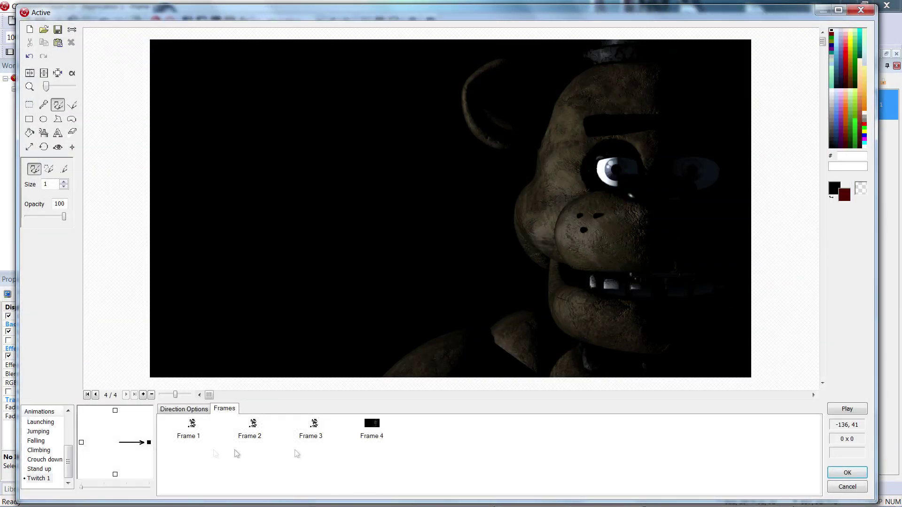
Set the Twitch 1 animation to loop, previewing its playback before and after the change.
left_click(846, 409)
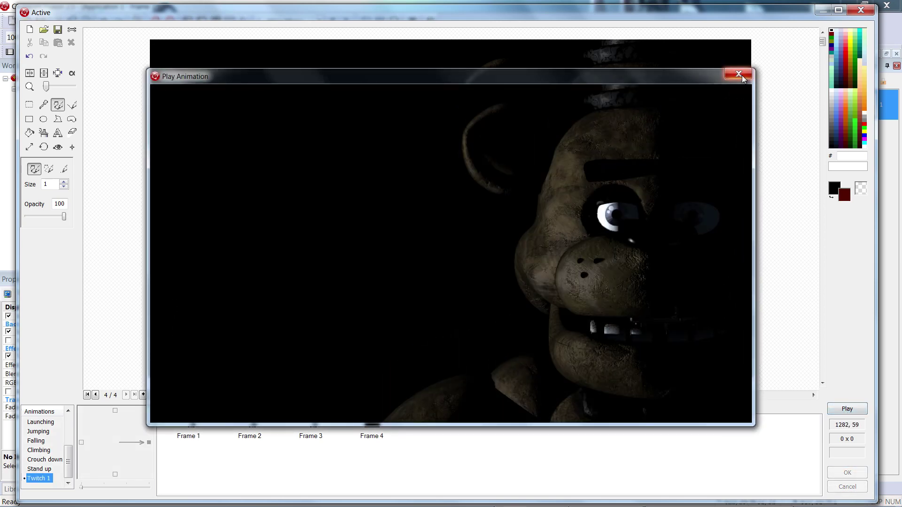
left_click(738, 74)
left_click(184, 408)
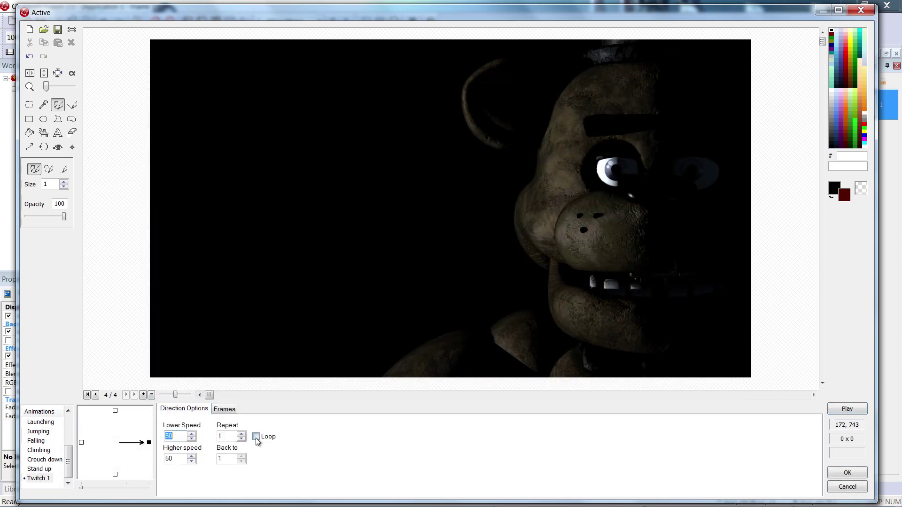
left_click(847, 409)
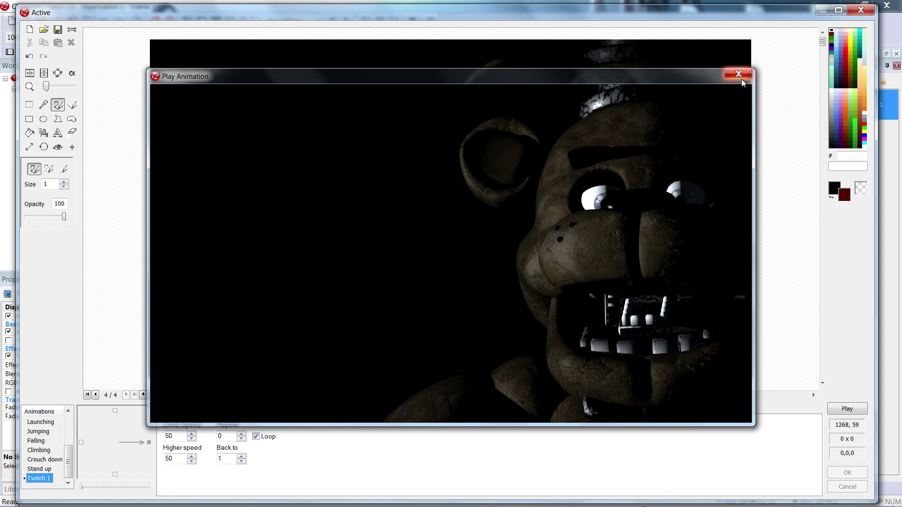
left_click(739, 76)
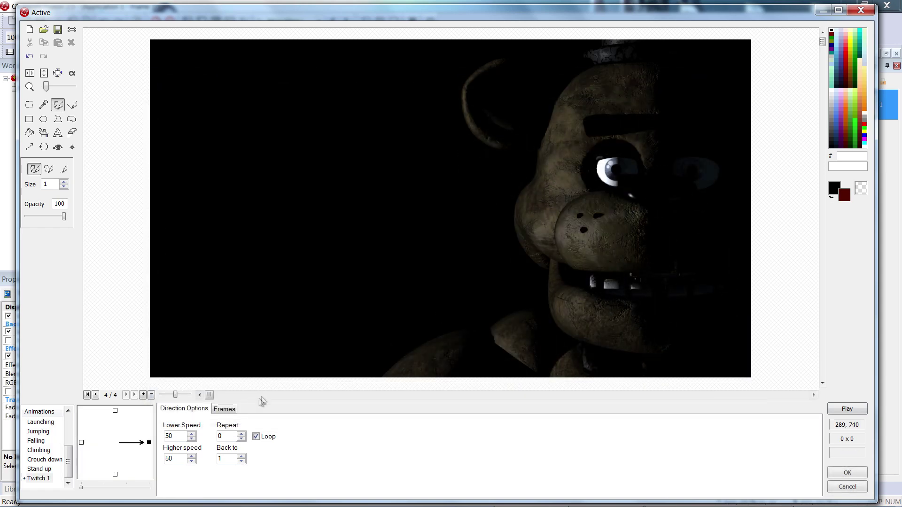
Set the Lower Speed of Twitch 1 to 40 and preview the animation.
left_click(191, 439)
key("Tab")
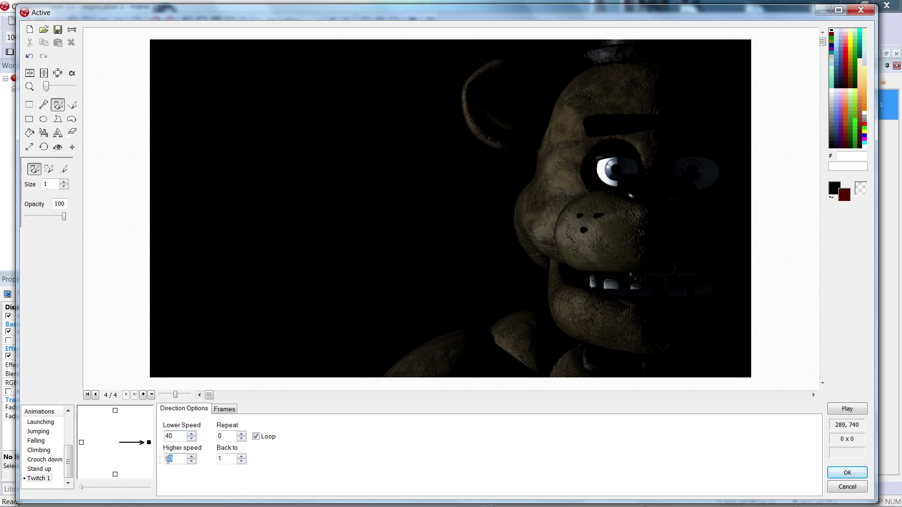
left_click(847, 409)
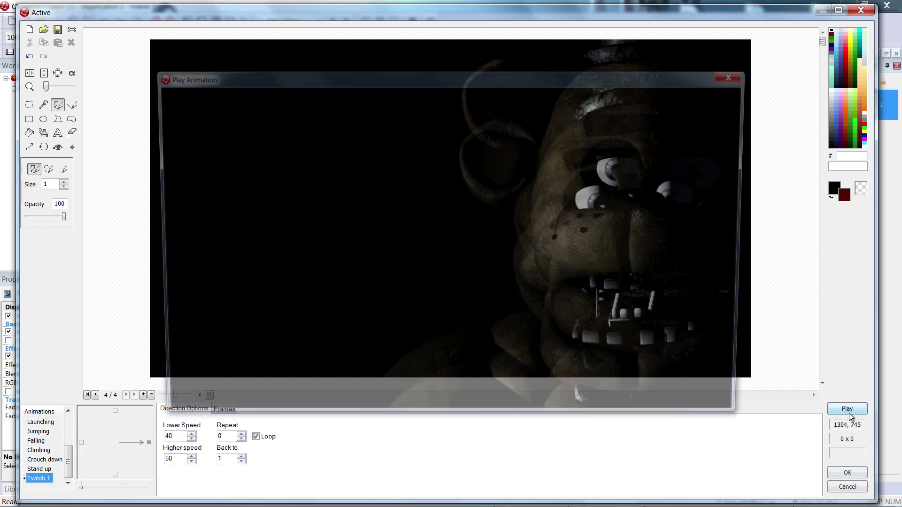
left_click(747, 74)
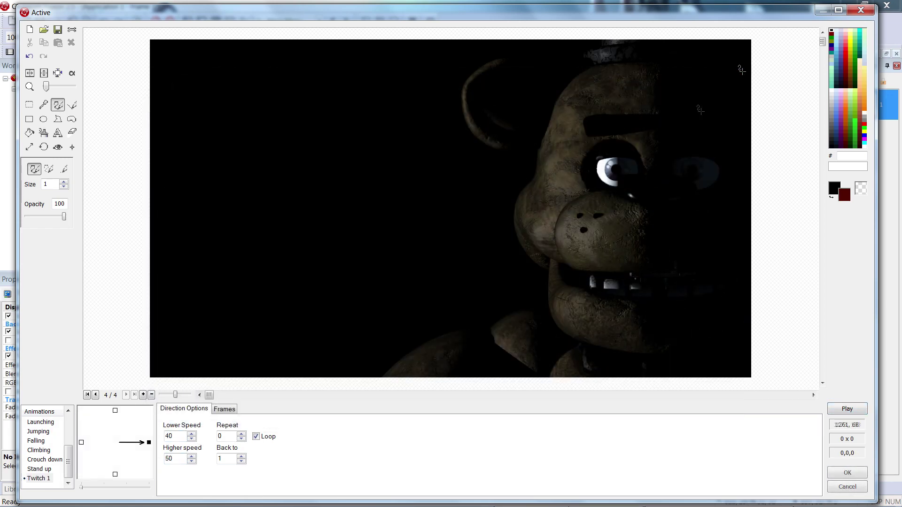
Show the animation's frames again and add another animation named Twitch 2 after Twitch 1.
left_click(225, 409)
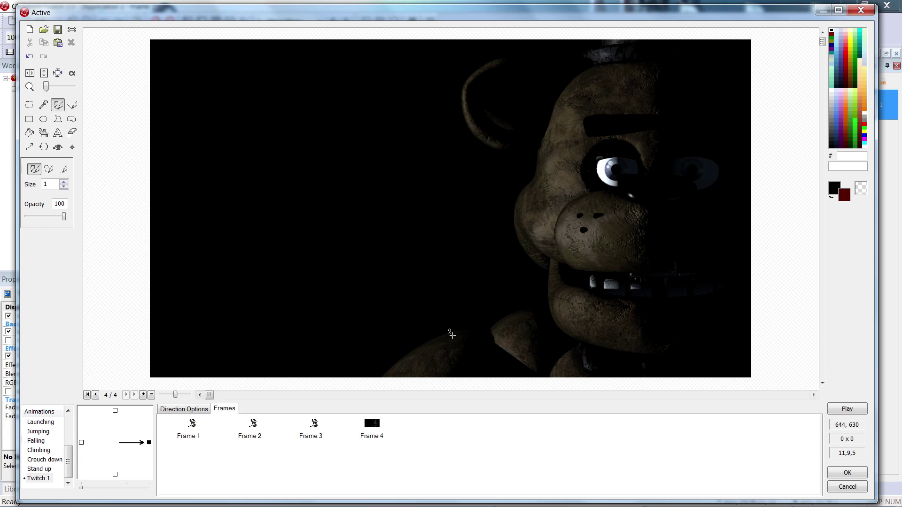
right_click(42, 484)
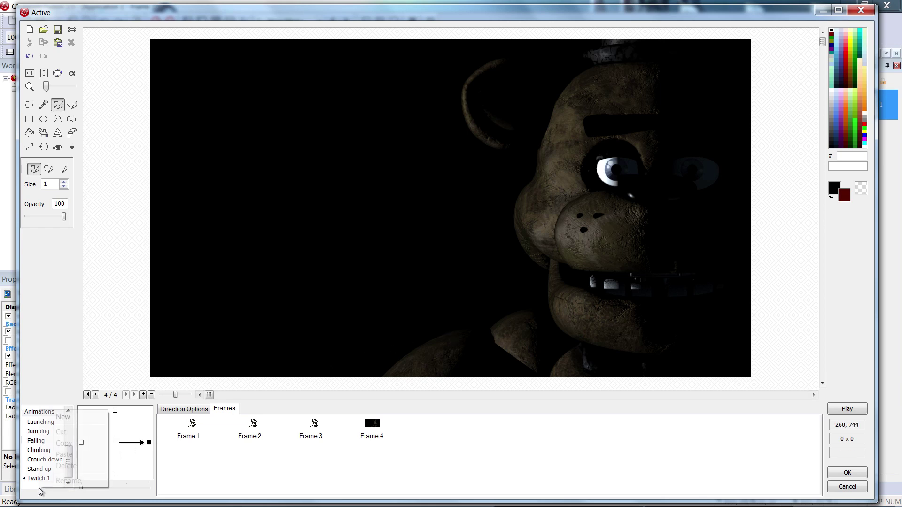
left_click(49, 415)
type("Twit")
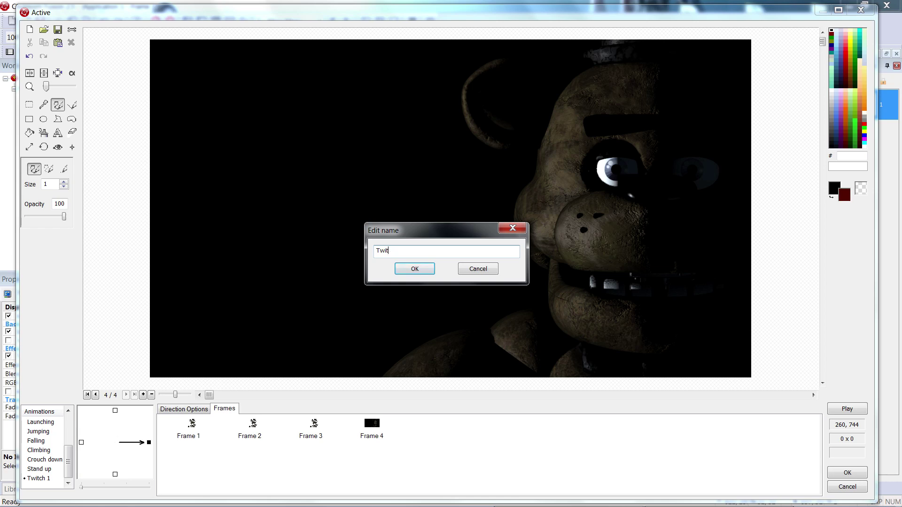
type("ch 1")
key("Return")
Import 441.png into Twitch 2 and duplicate its frame to make three identical frames.
left_click(44, 29)
left_click(676, 86)
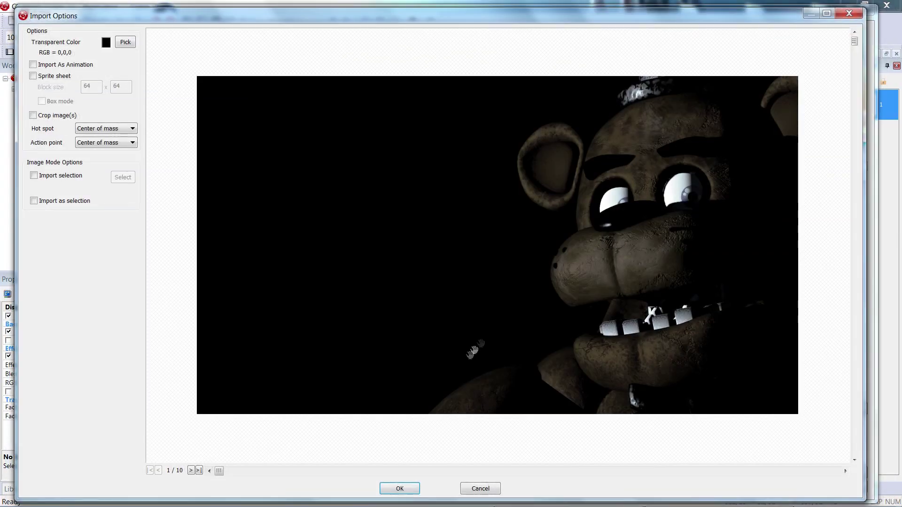
left_click(400, 488)
left_click(191, 435)
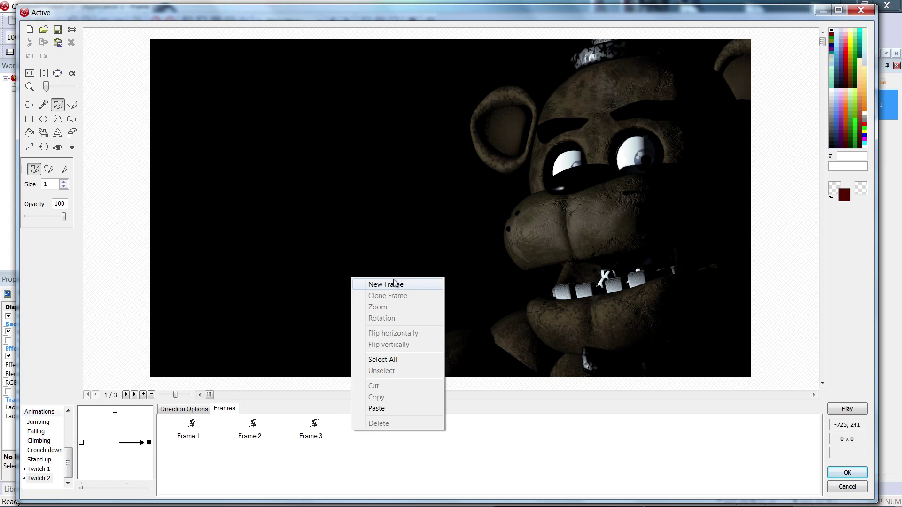
Add a fourth Twitch 2 frame containing 431.png and set the animation's Lower Speed to 40.
left_click(392, 284)
left_click(44, 29)
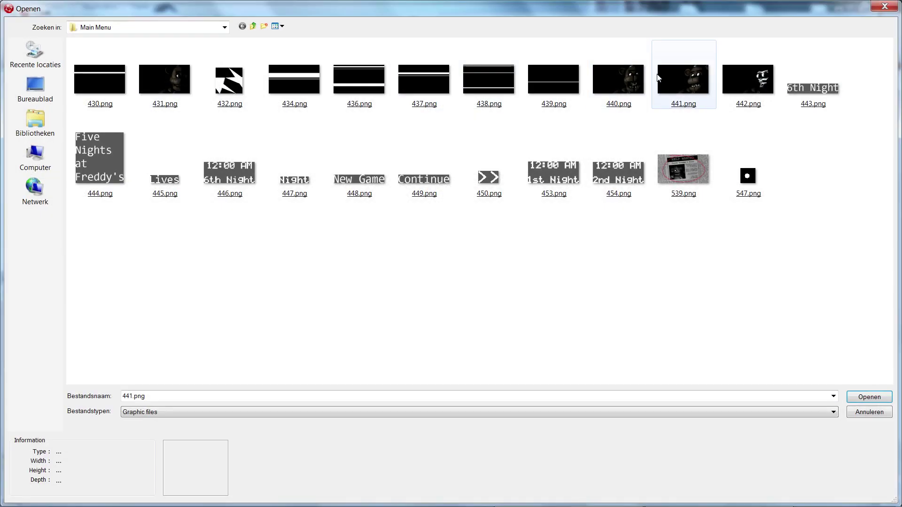
double_click(165, 75)
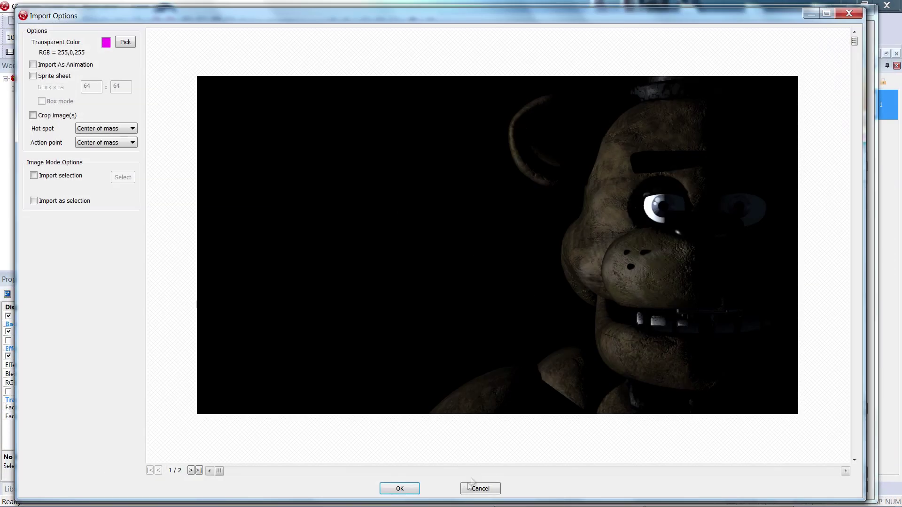
left_click(400, 482)
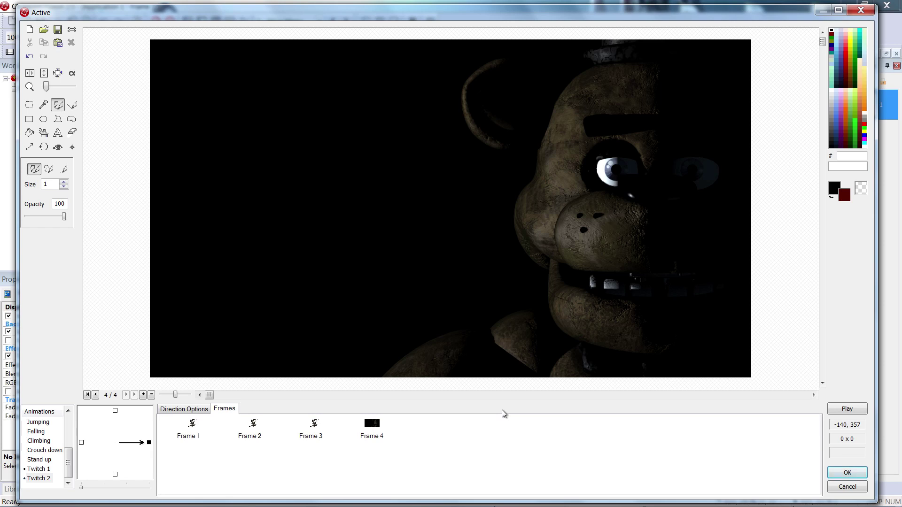
left_click(183, 408)
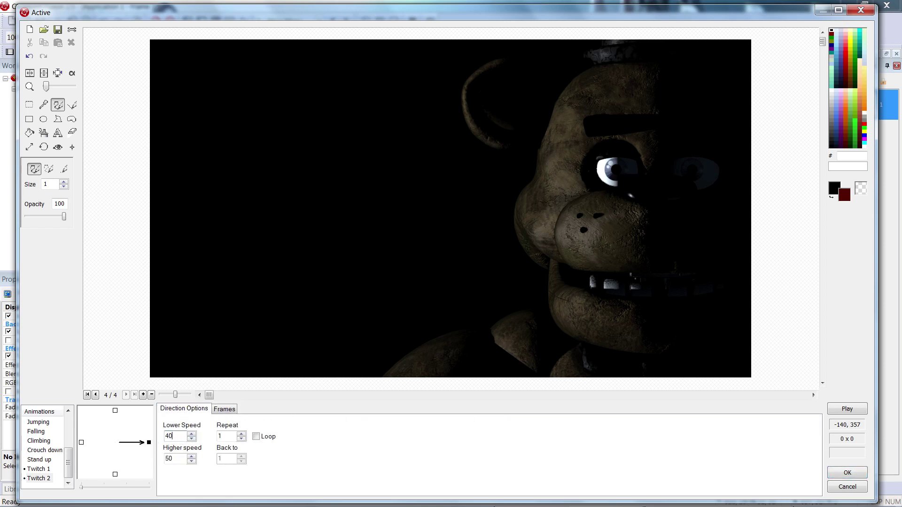
Add another animation after Twitch 2 and name it Twitch 3.
right_click(44, 489)
left_click(64, 413)
left_click(413, 269)
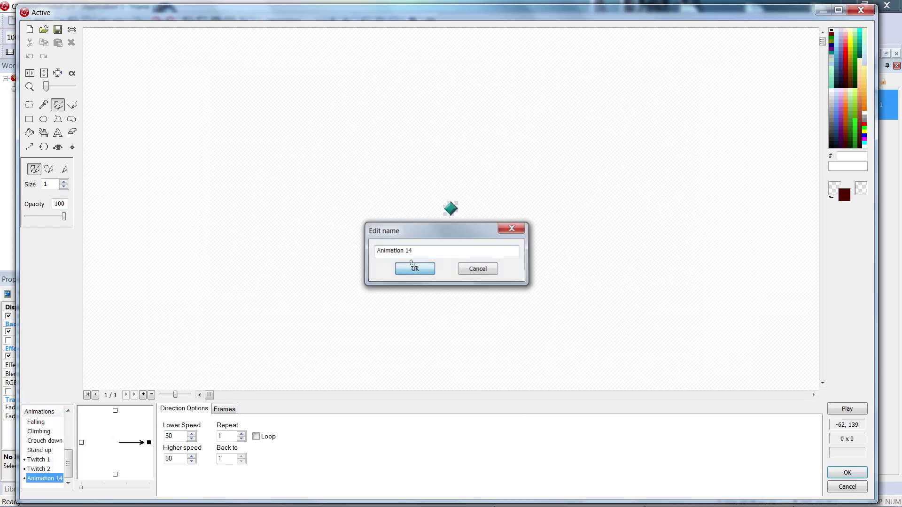
right_click(42, 480)
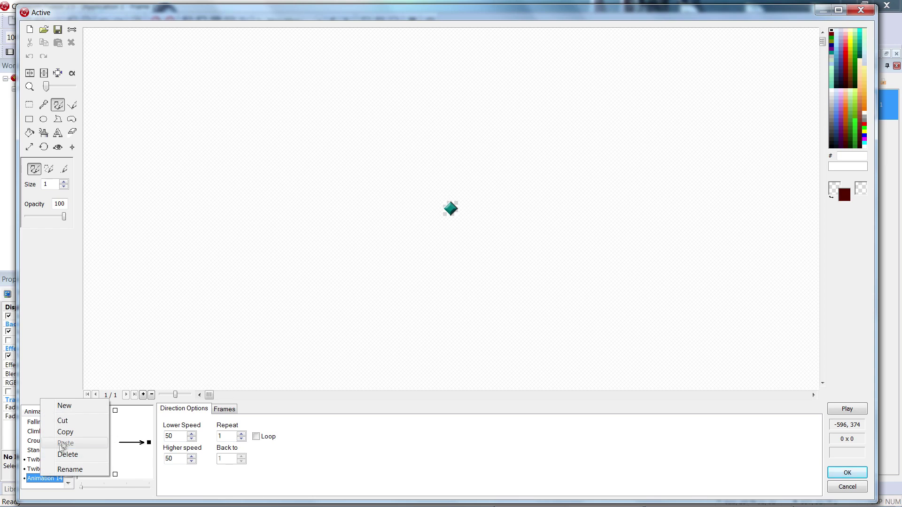
left_click(66, 472)
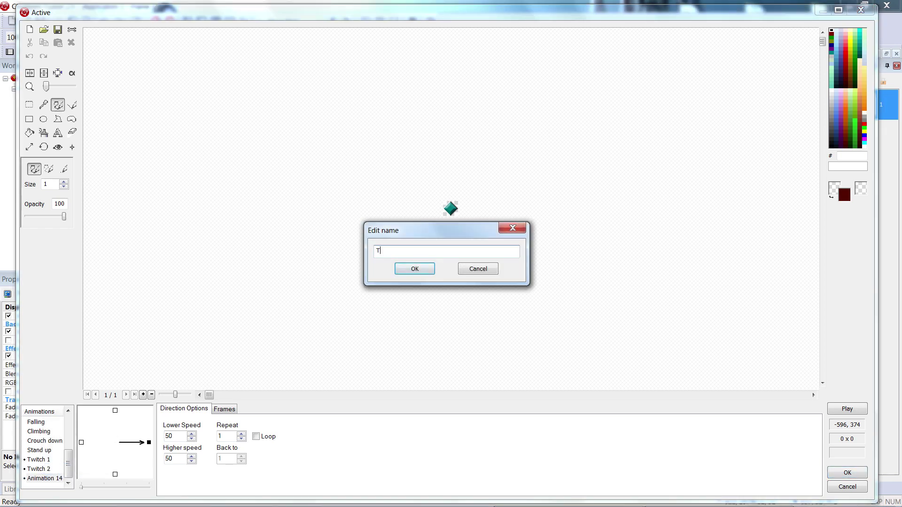
type("Twitch 3")
key("Return")
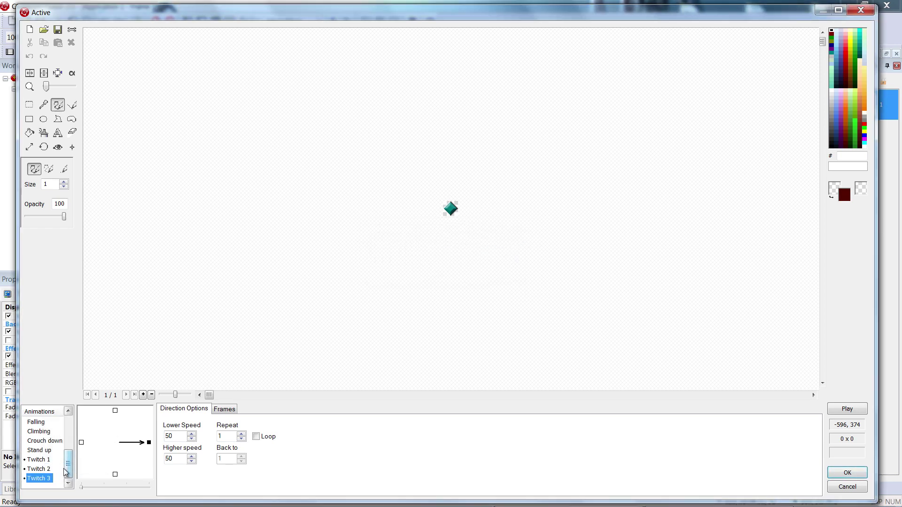
Import 442.png into Twitch 3 and duplicate its frame to make three identical frames.
left_click(43, 29)
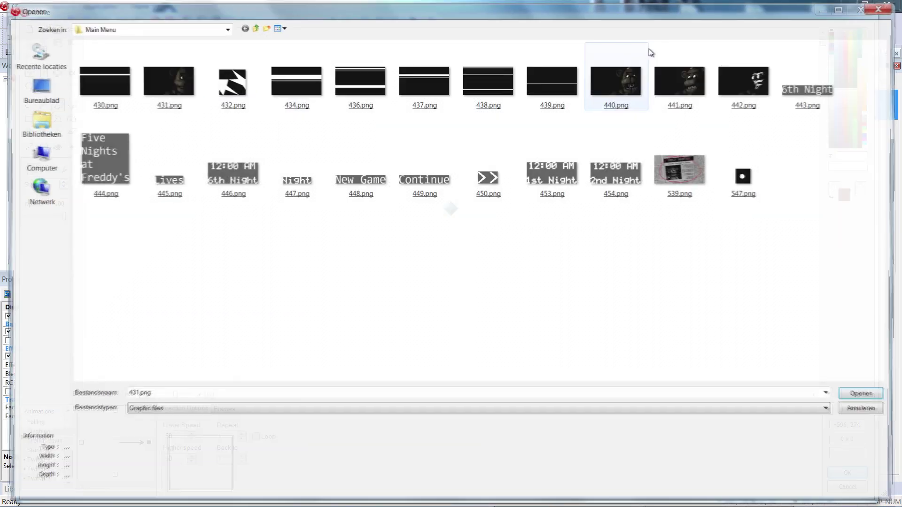
double_click(748, 86)
left_click(401, 485)
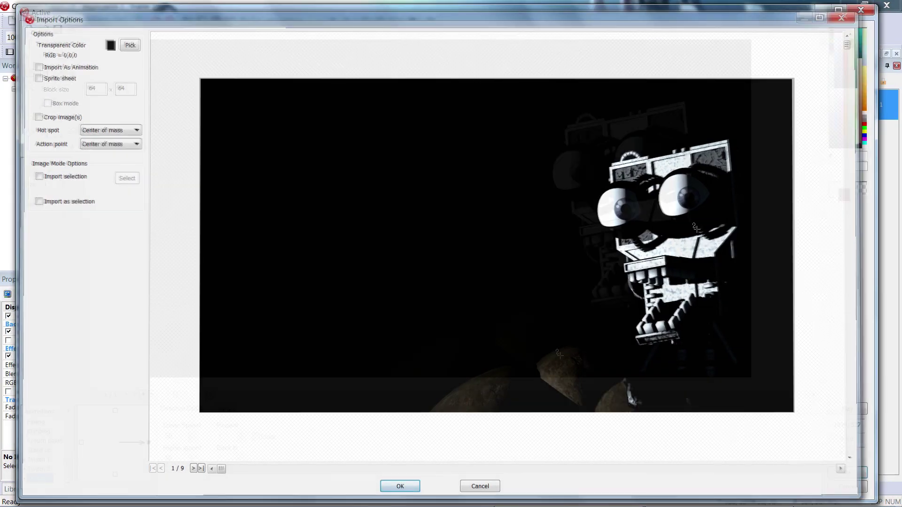
left_click(223, 409)
left_click(189, 426)
key("ctrl+c")
key("ctrl+v")
key("ctrl+v")
Add a fourth frame to Twitch 3 and import 431.png into it.
right_click(349, 431)
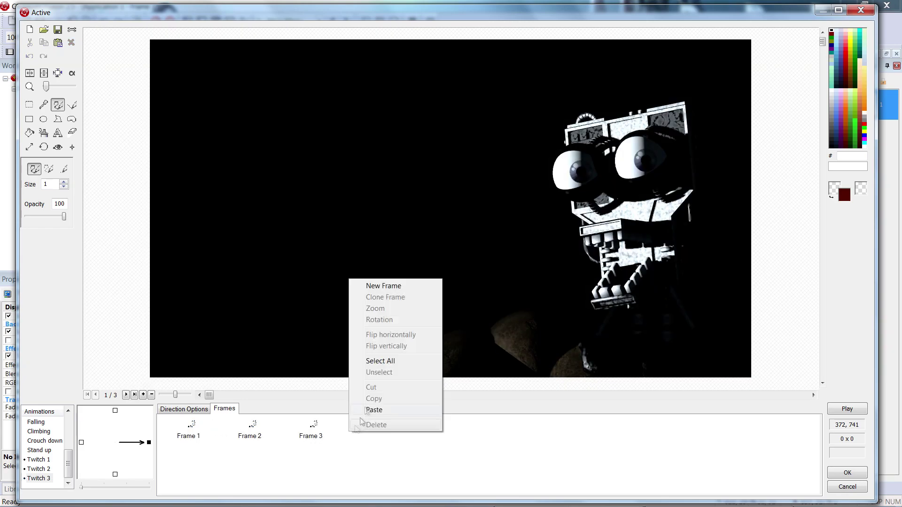
left_click(383, 286)
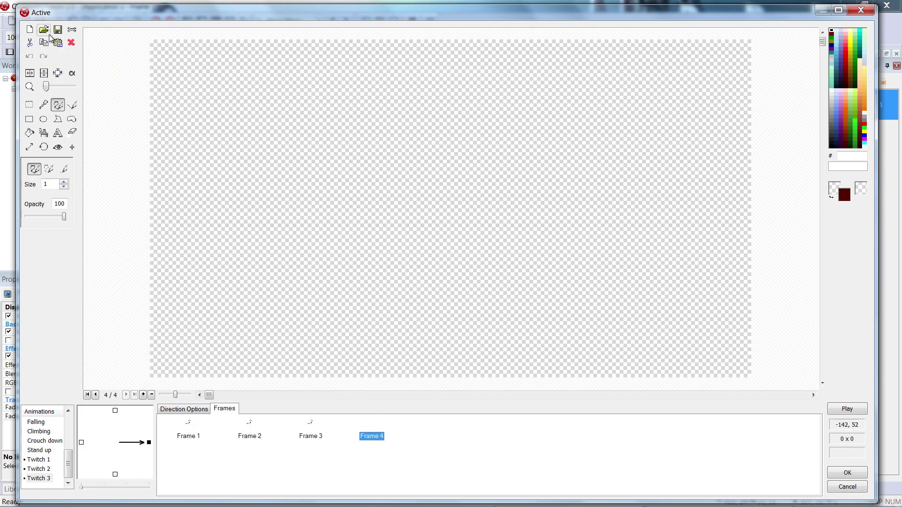
left_click(44, 29)
double_click(165, 78)
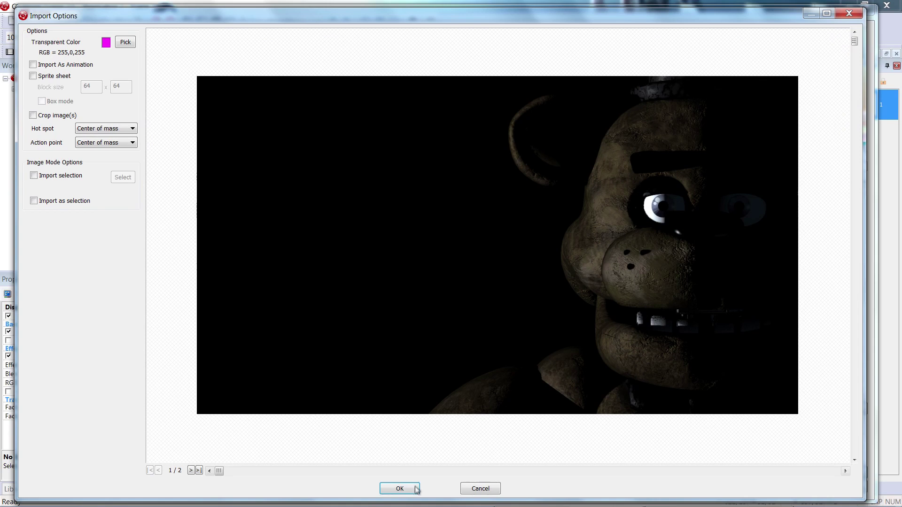
left_click(416, 490)
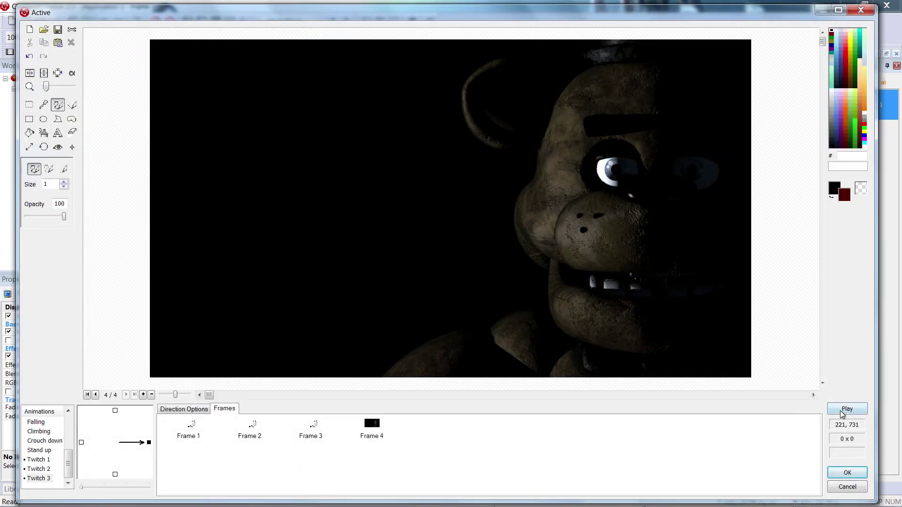
Preview the Twitch 3 animation and return to its frames.
left_click(842, 411)
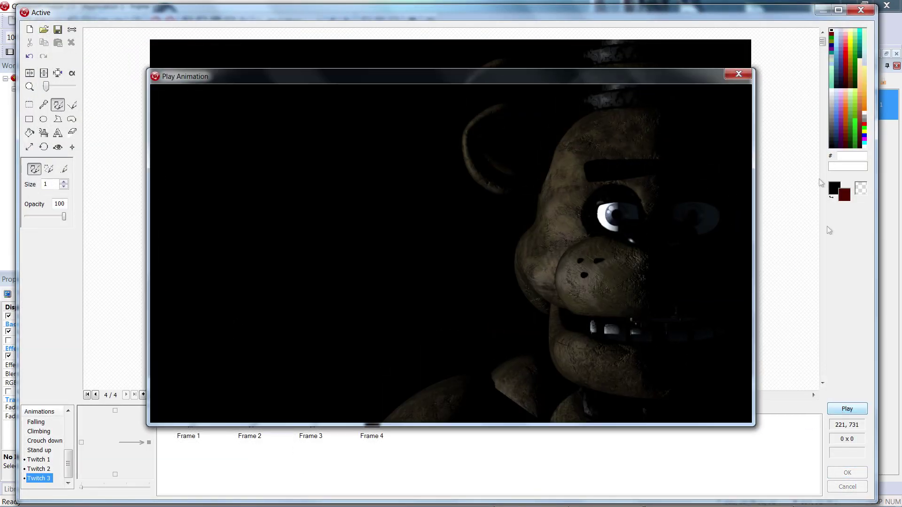
left_click(739, 74)
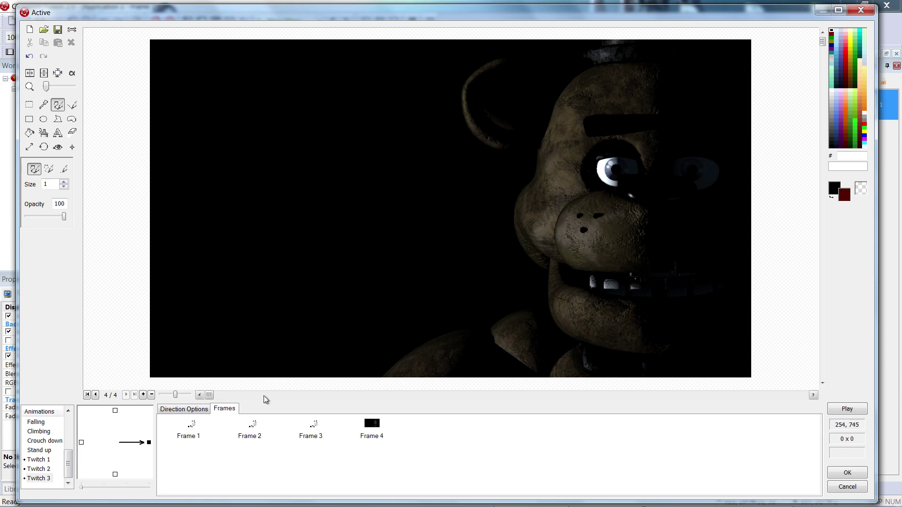
left_click(193, 409)
left_click(229, 409)
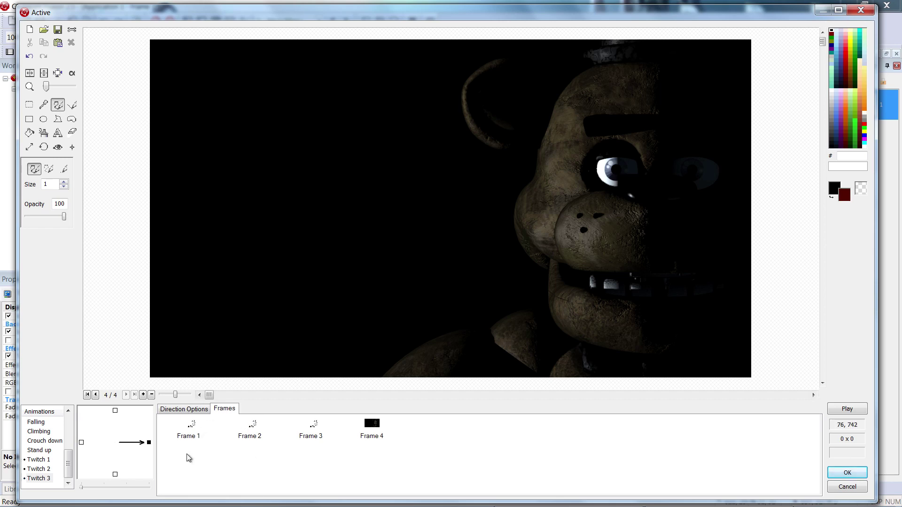
Review each of the four Twitch 3 frames and set the animation's Lower Speed to 40.
left_click(312, 430)
left_click(189, 429)
left_click(251, 430)
left_click(312, 429)
left_click(374, 425)
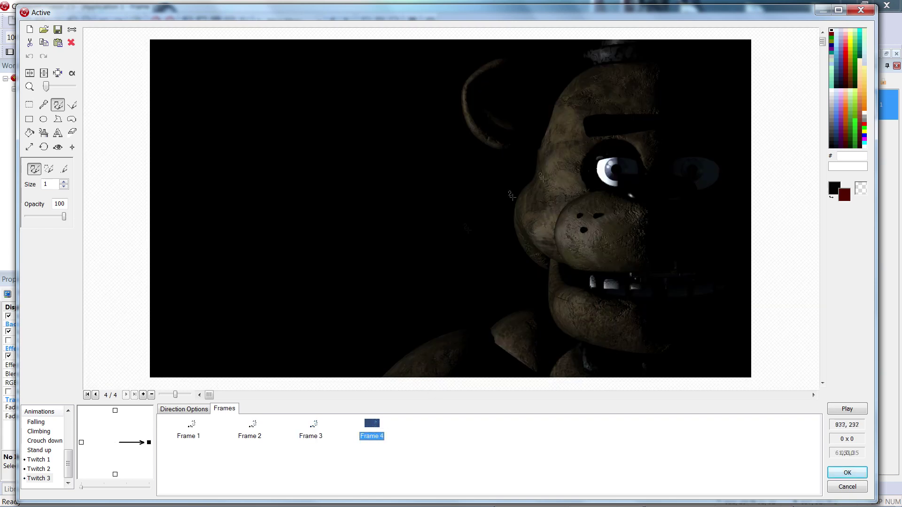
left_click(184, 409)
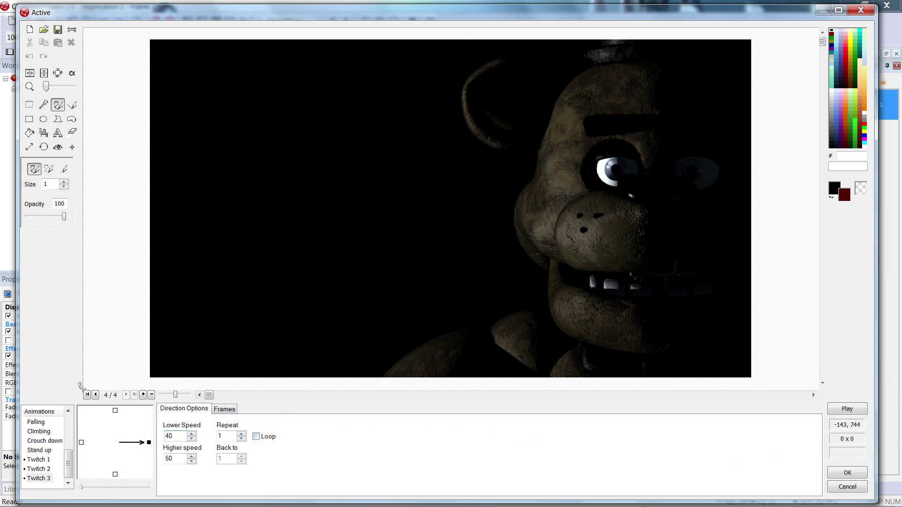
Show the Stopped animation's single frame and delete that animation's content.
scroll(58, 425, "up", 3)
left_click(58, 425)
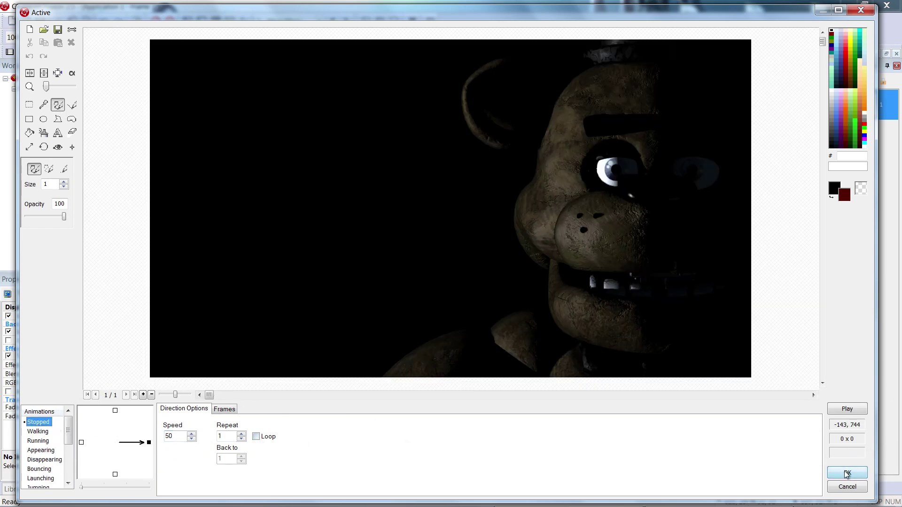
left_click(229, 411)
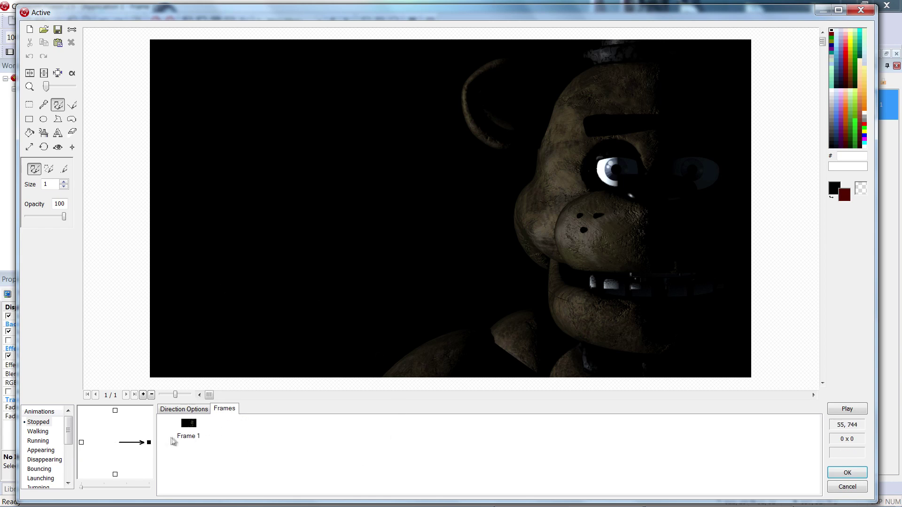
left_click(186, 435)
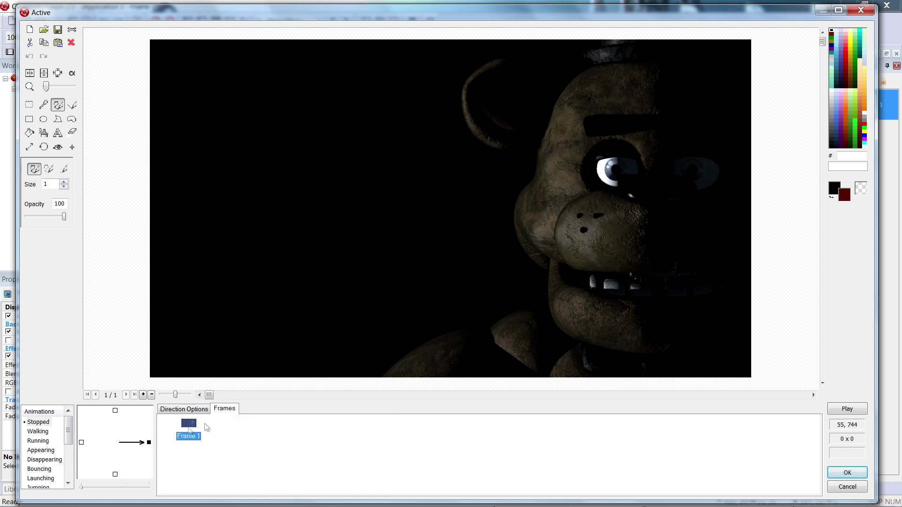
right_click(58, 422)
left_click(70, 478)
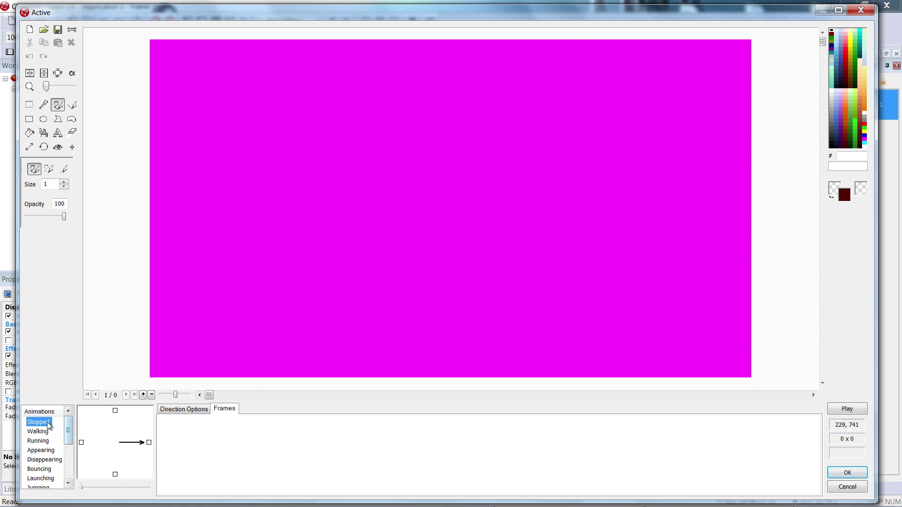
Import 431.png as the only frame of the emptied Stopped animation.
right_click(215, 431)
left_click(233, 369)
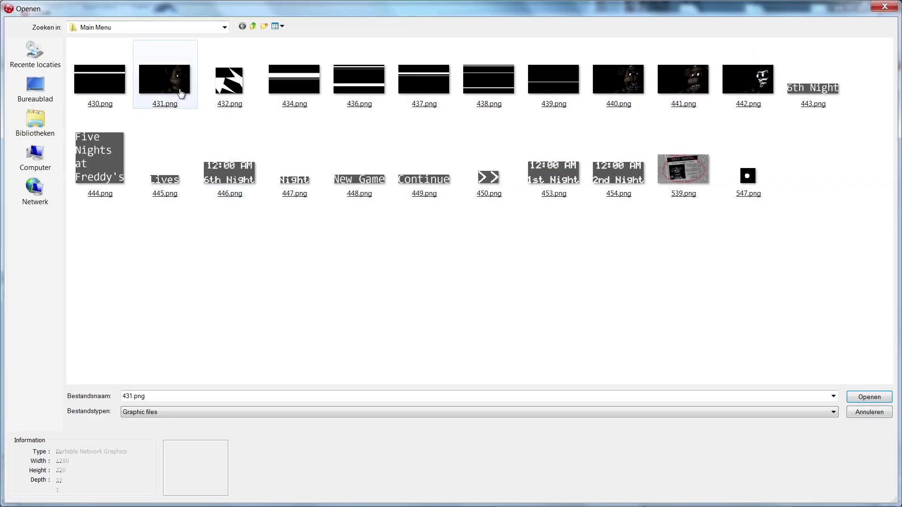
double_click(168, 81)
left_click(401, 487)
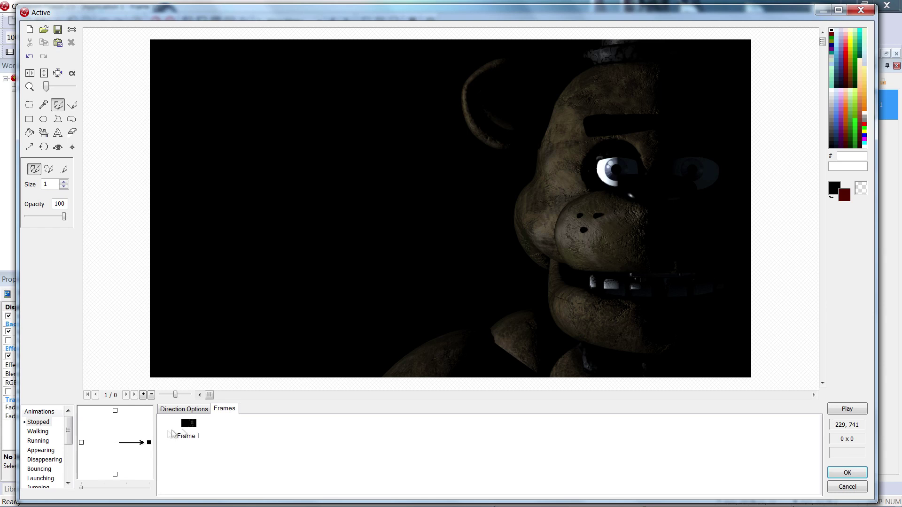
Accept the object's animation changes and return to the Main Menu frame.
right_click(38, 421)
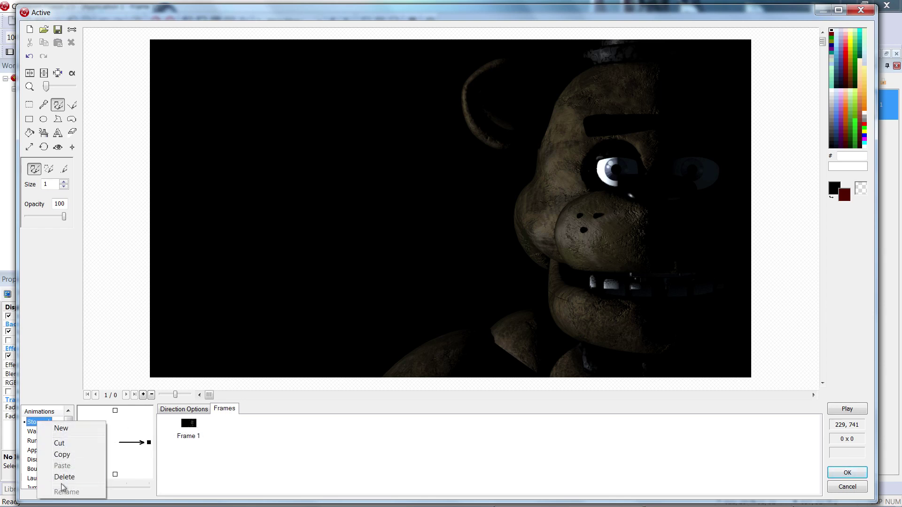
left_click(385, 419)
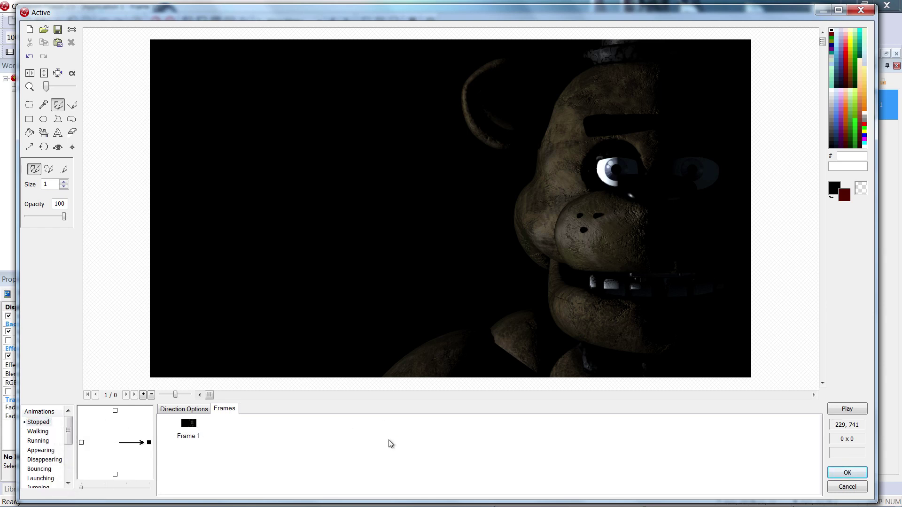
left_click(847, 472)
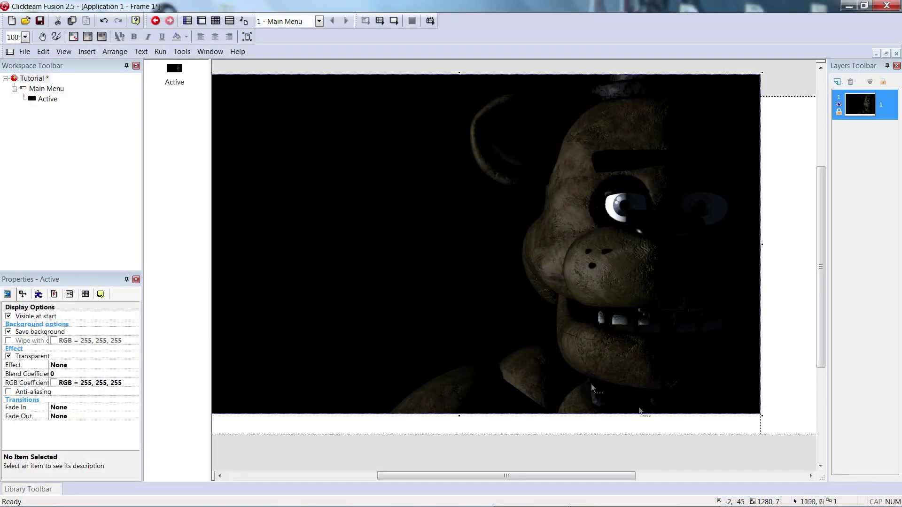
Enable Snap to Grid and move the Freddy picture to the frame's origin at 0, 0.
left_click_drag(509, 476, 412, 477)
left_click_drag(497, 352, 532, 305)
left_click_drag(436, 479, 480, 479)
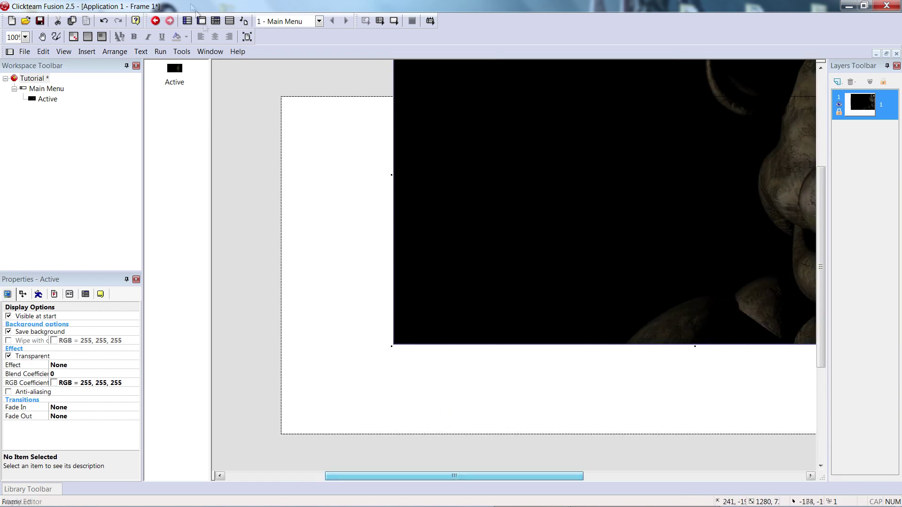
left_click(102, 37)
left_click_drag(497, 196, 238, 245)
left_click_drag(413, 155, 481, 125)
left_click_drag(545, 145, 483, 171)
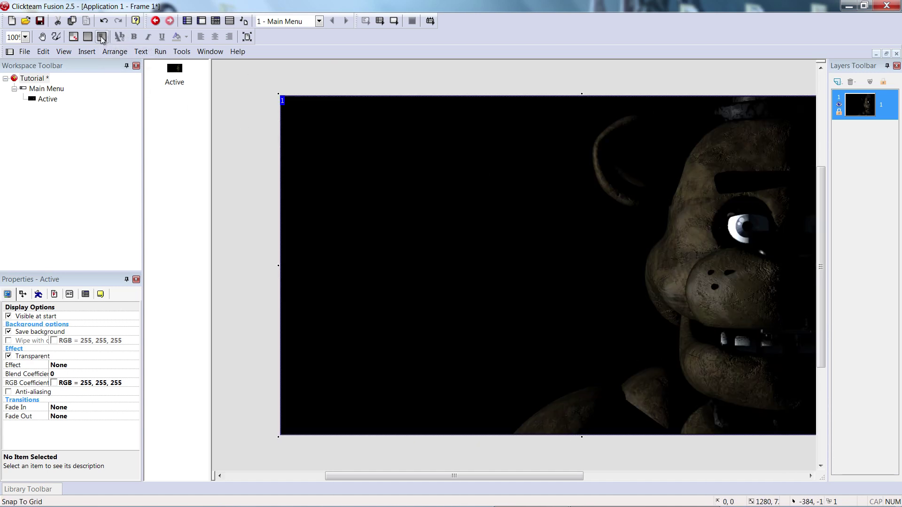
Try stretching the Freddy picture to about 1604 px wide to cover the frame, and undo the resize.
left_click_drag(374, 476, 444, 471)
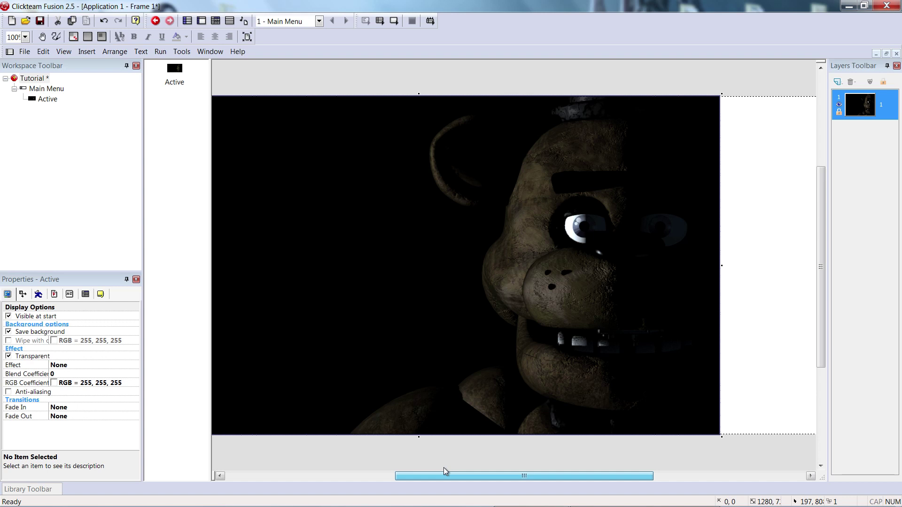
left_click_drag(443, 471, 513, 475)
left_click_drag(558, 265, 710, 264)
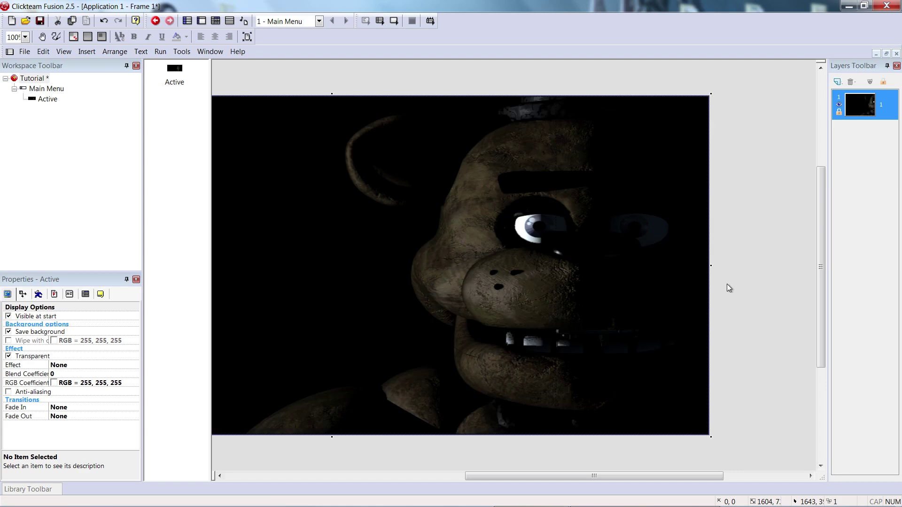
key("ctrl+z")
left_click_drag(568, 477, 597, 476)
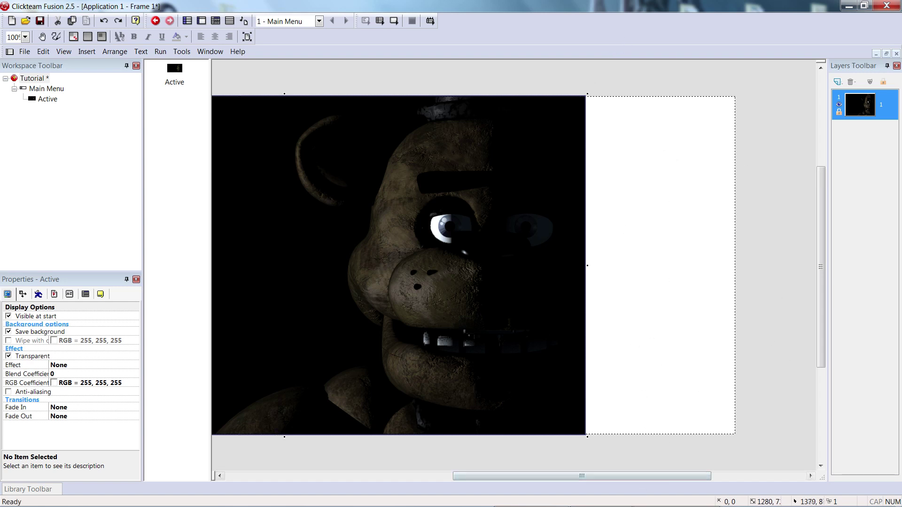
left_click_drag(640, 476, 536, 469)
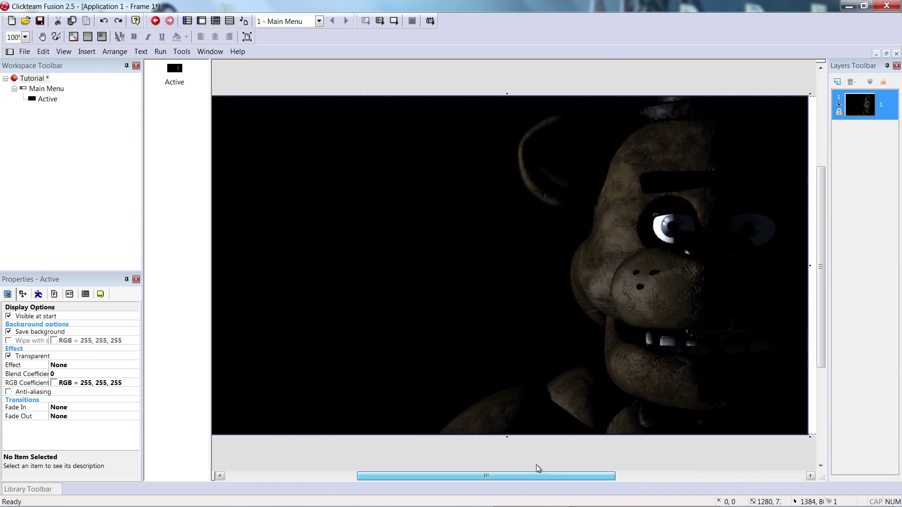
Test-run the Main Menu frame to check how the Freddy picture fits, and close the running game.
right_click(385, 264)
left_click(553, 175)
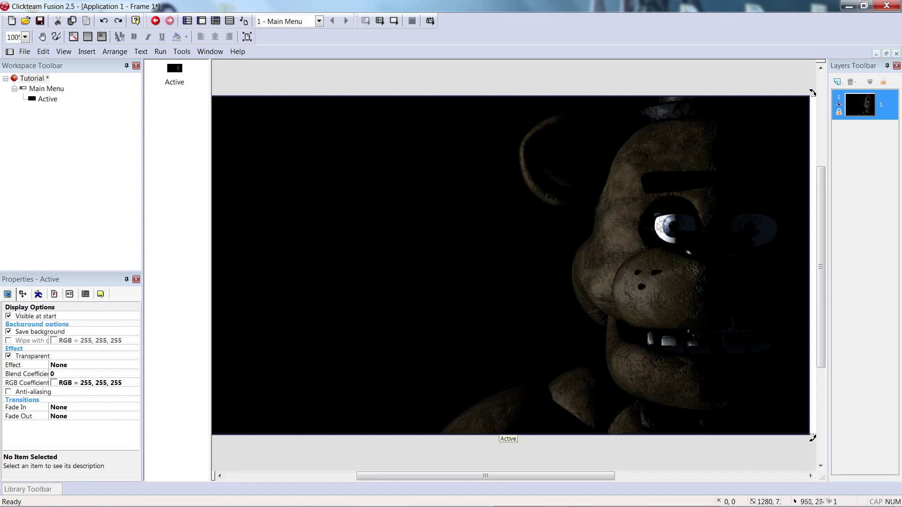
left_click(394, 21)
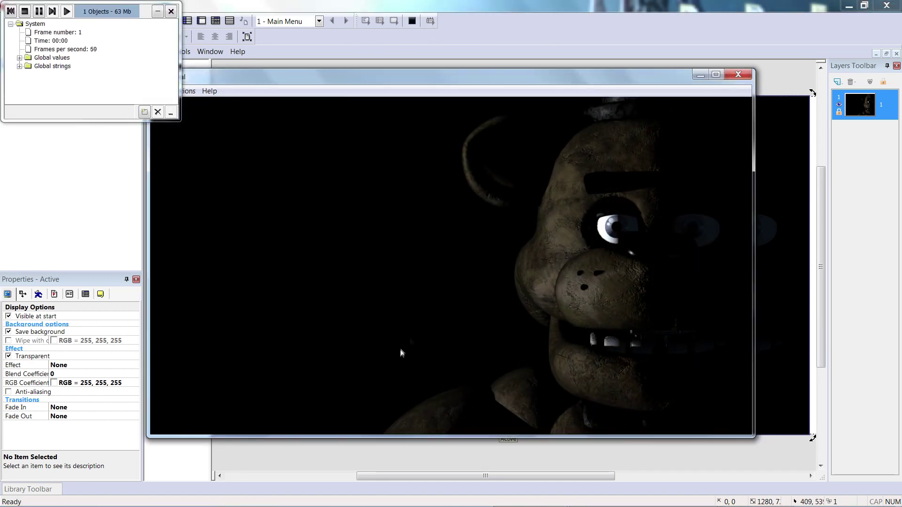
left_click_drag(489, 80, 545, 72)
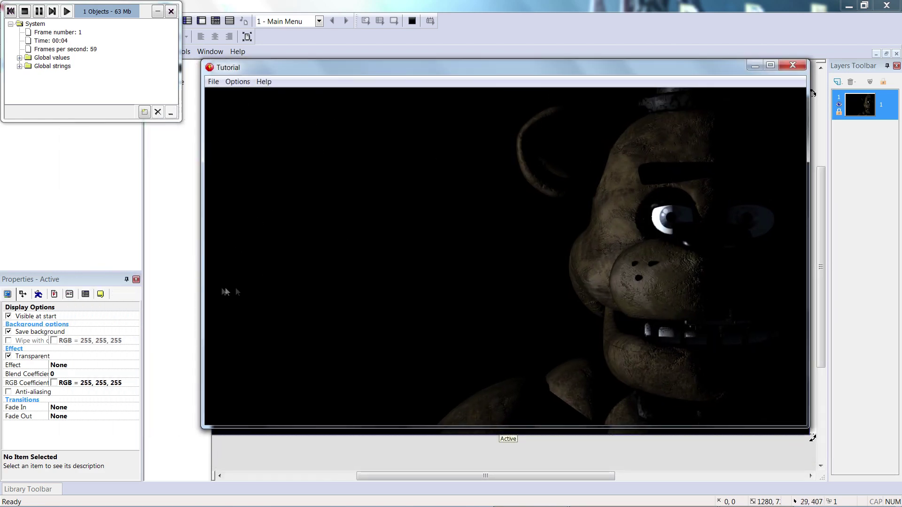
left_click(793, 65)
Insert a new Active object over the dark area near the upper-left of the Main Menu frame.
right_click_drag(243, 191, 336, 207)
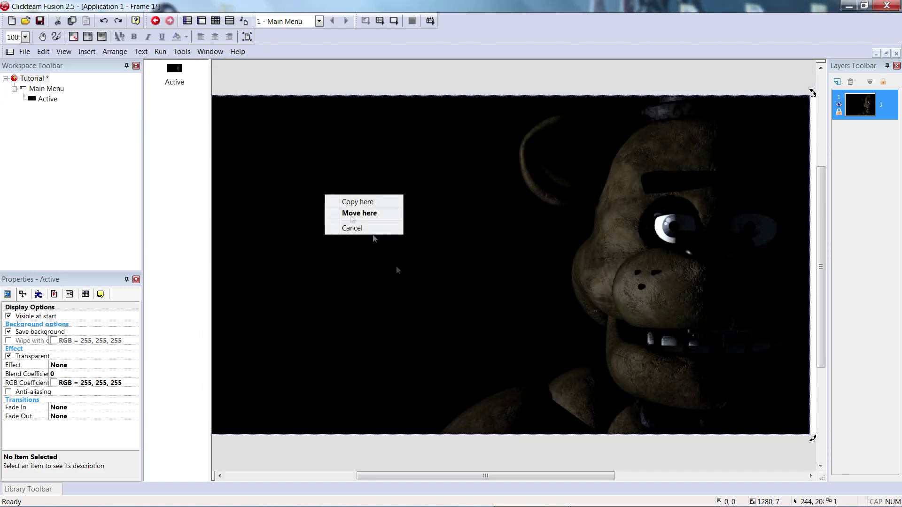
left_click(360, 213)
right_click(460, 260)
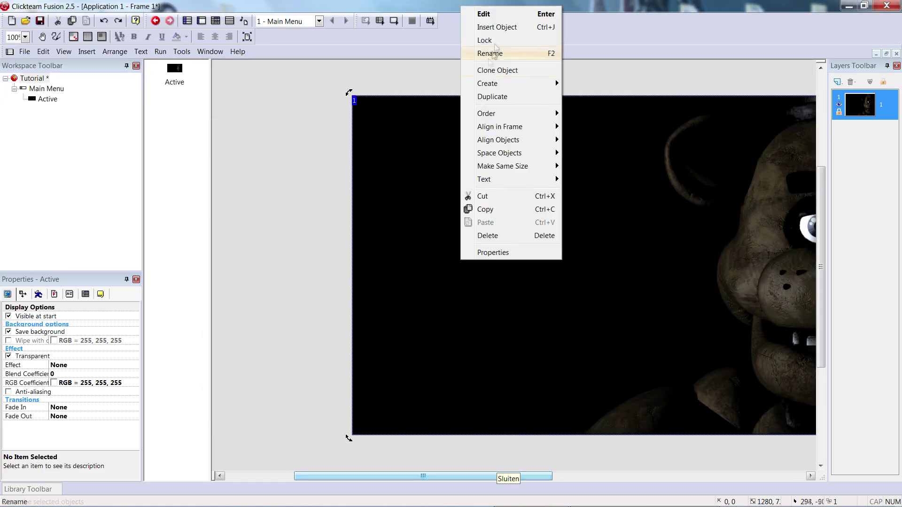
left_click(497, 26)
double_click(282, 103)
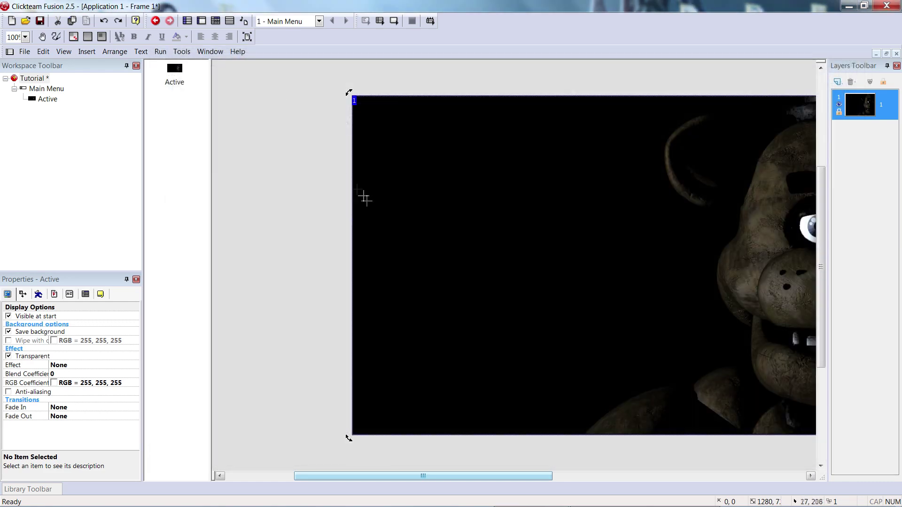
left_click(415, 196)
Open the new object's picture for editing and choose the title image 444.png from the Main Menu folder for import.
double_click(417, 200)
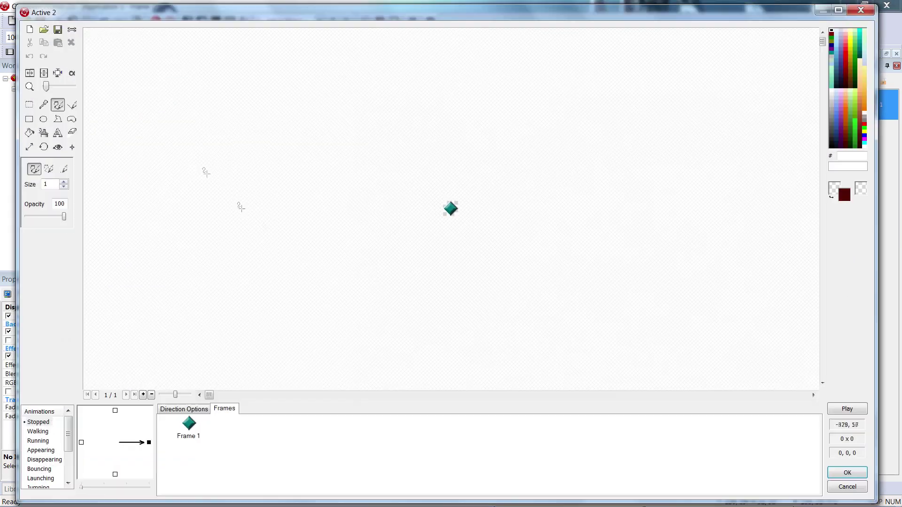
left_click(50, 27)
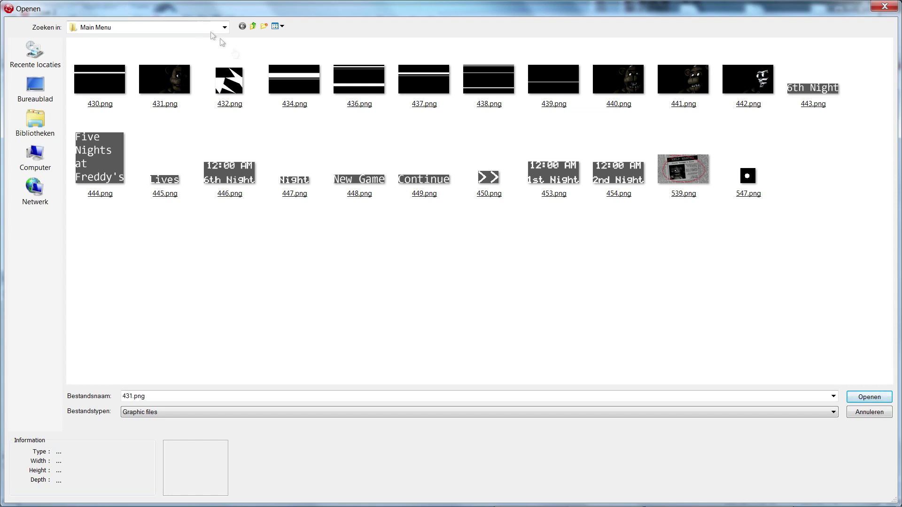
left_click(357, 172)
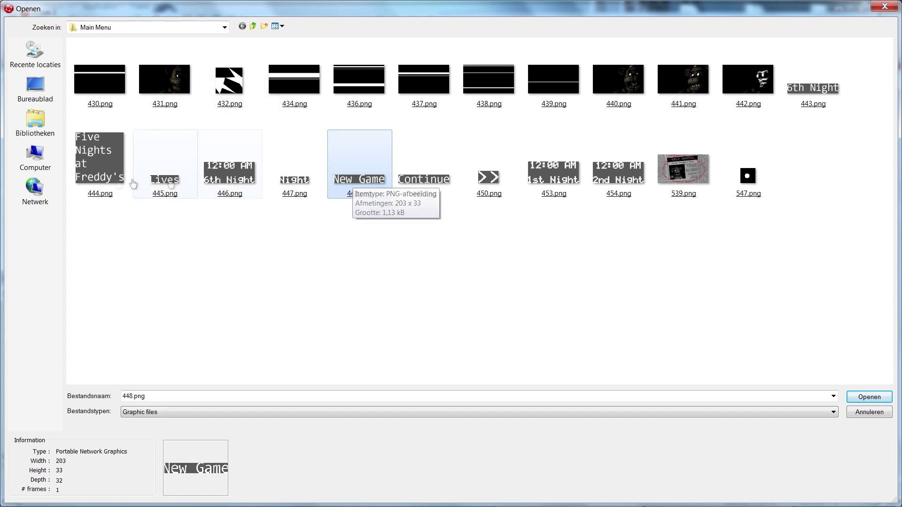
left_click(103, 165)
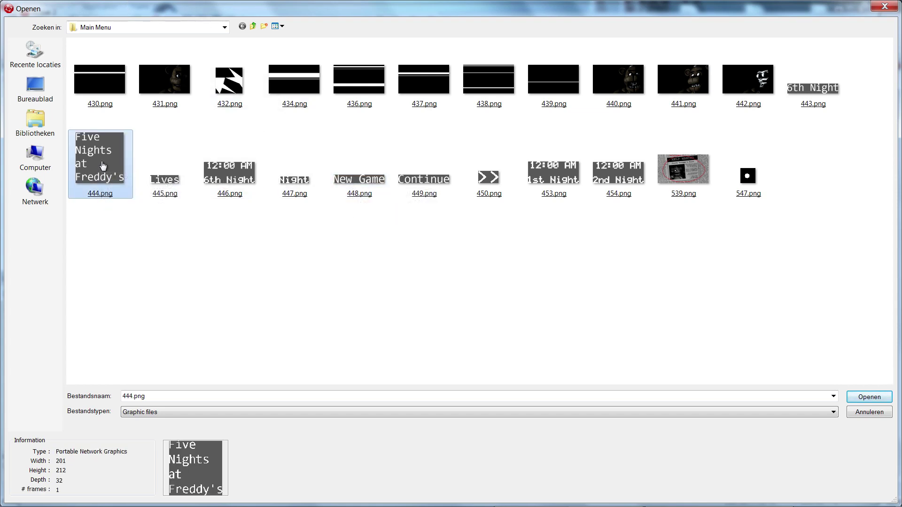
double_click(103, 165)
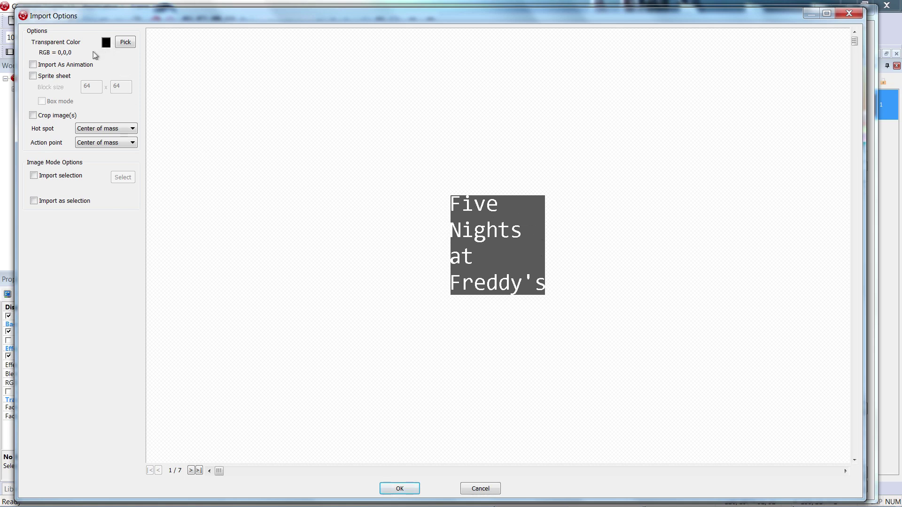
Pick the title image's grey background, RGB 90,90,90, as the transparent colour and import the image.
left_click(125, 42)
scroll(472, 219, "up", 5)
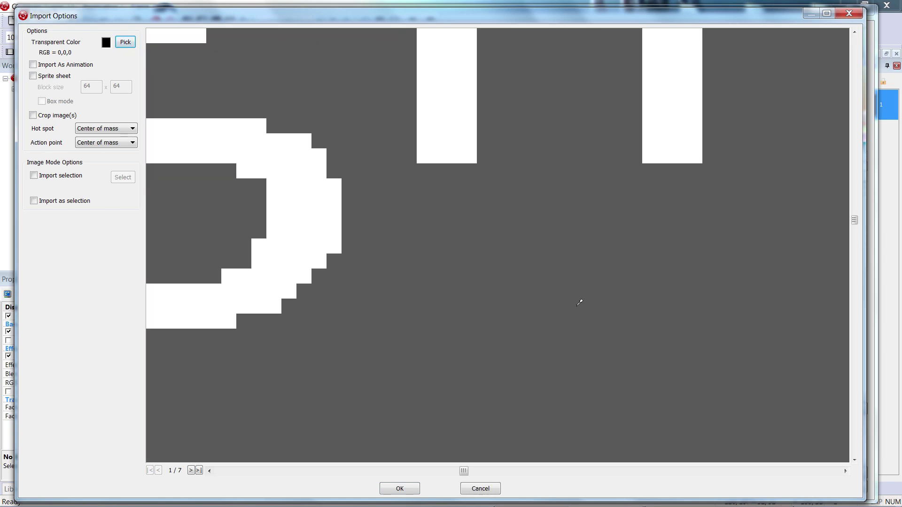
left_click(549, 278)
scroll(511, 254, "down", 5)
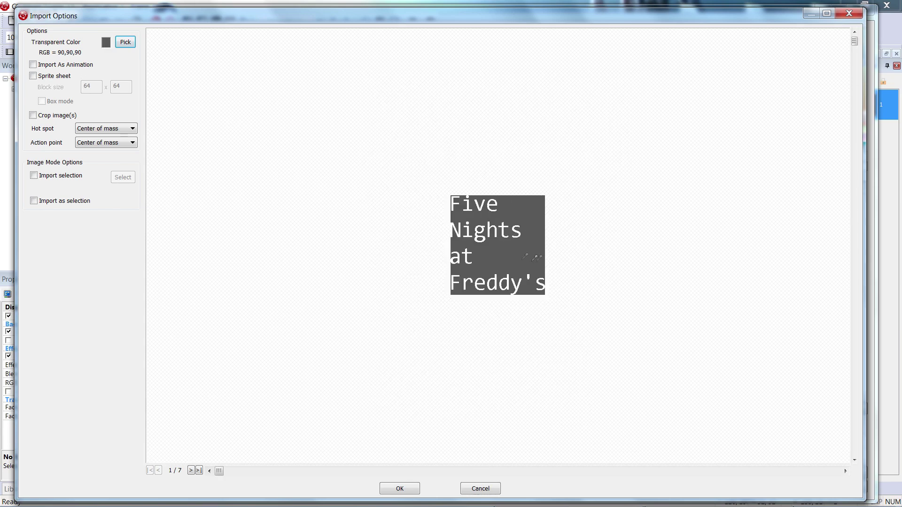
left_click(400, 489)
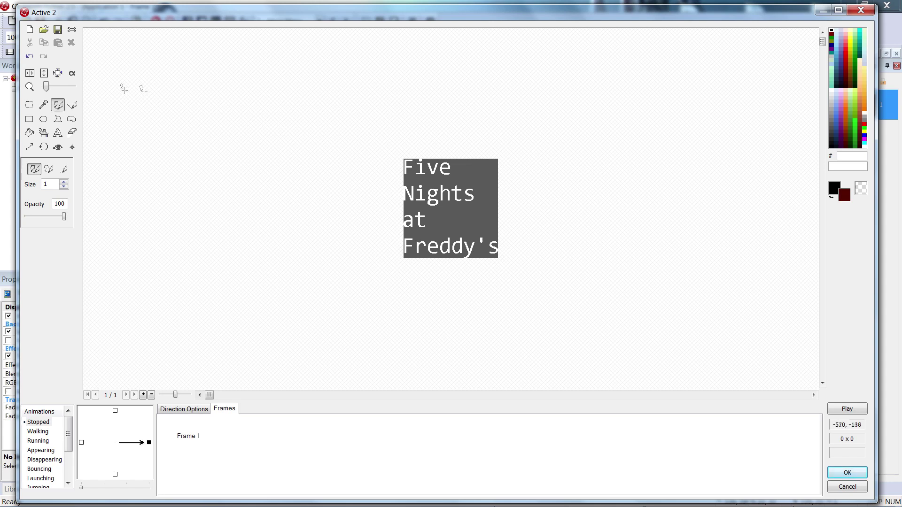
Switch the title image from alpha channel to transparent colour, erasing the alpha channel, and accept the edited object.
left_click(72, 74)
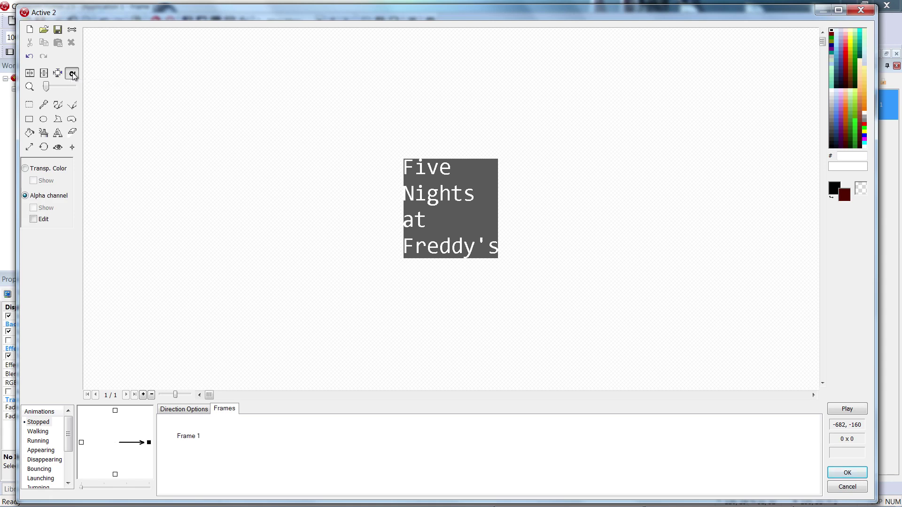
left_click(25, 169)
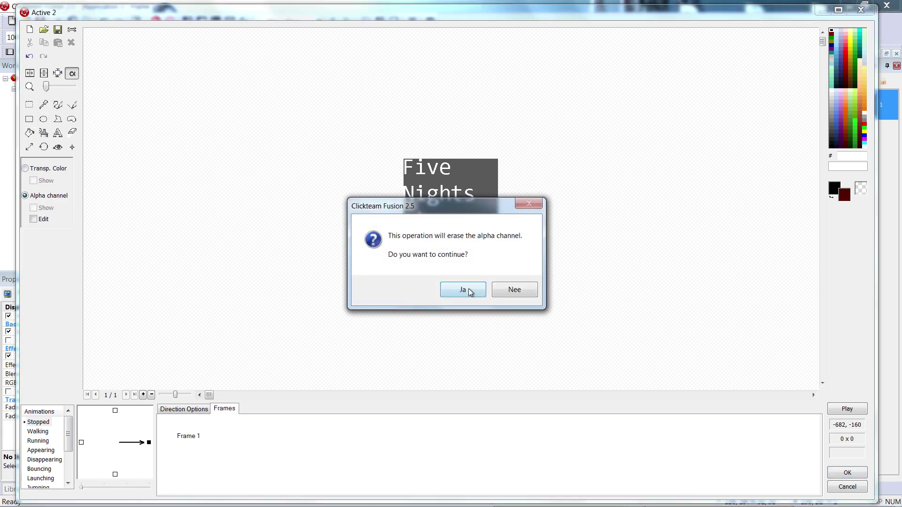
left_click(472, 285)
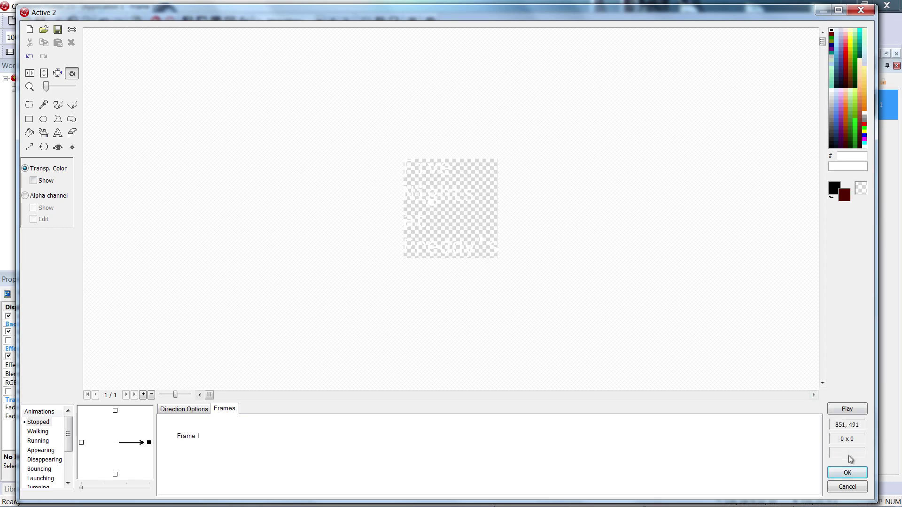
left_click(847, 473)
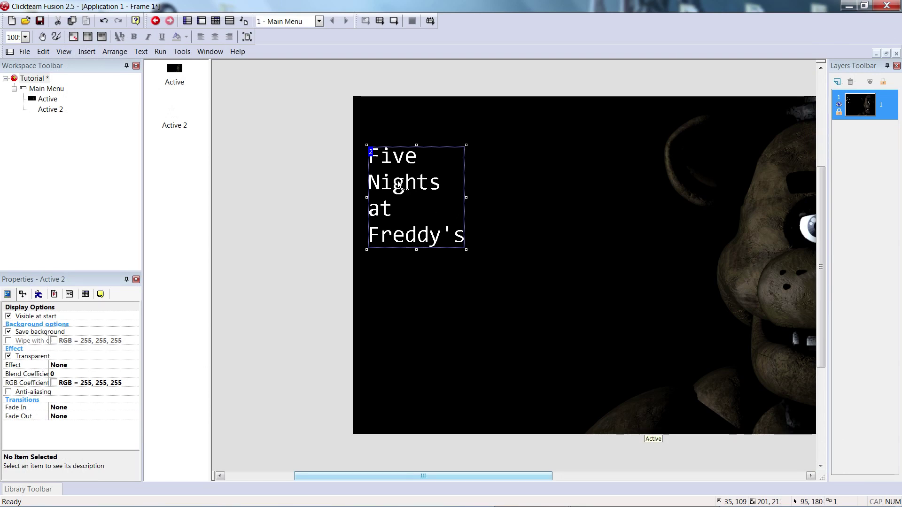
Enlarge the Five Nights at Freddy's title to about 326 px wide and place it just inside the frame's upper-left corner.
left_click_drag(398, 184, 426, 172)
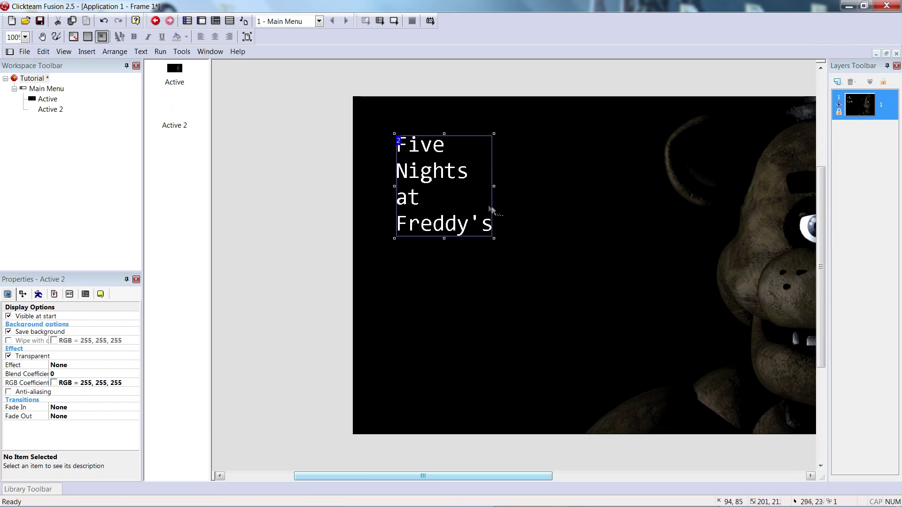
left_click_drag(441, 164, 359, 105)
left_click(422, 159)
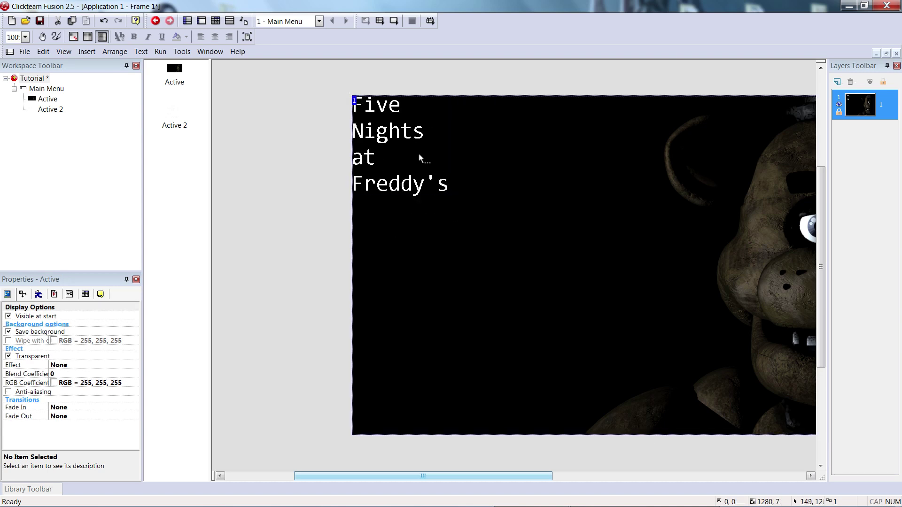
left_click(403, 193)
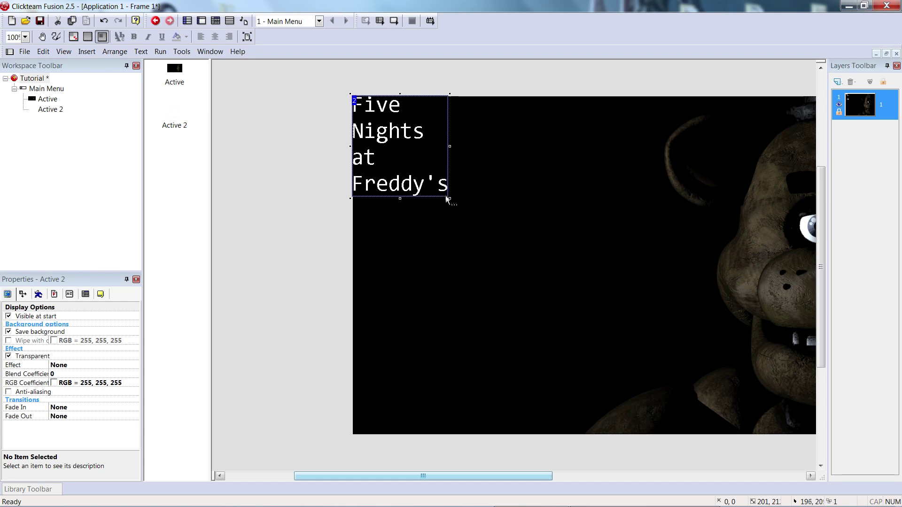
left_click_drag(450, 199, 508, 258)
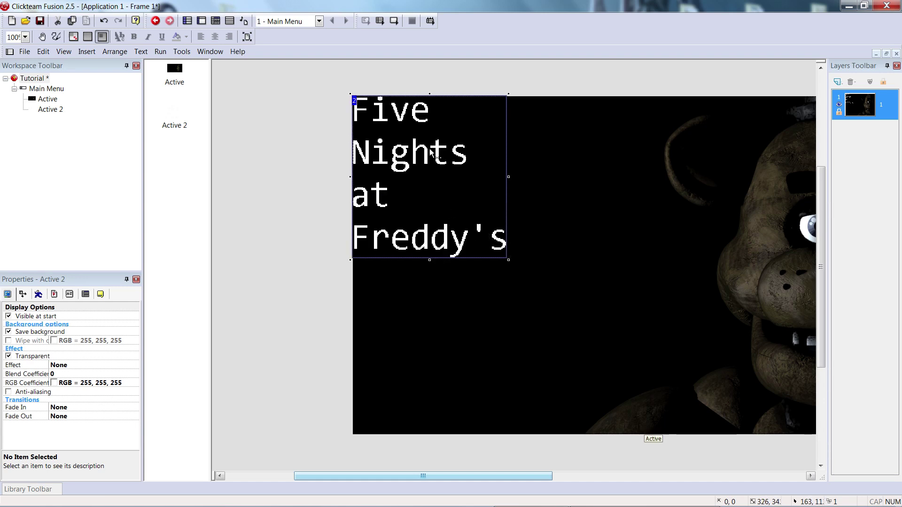
left_click_drag(435, 154, 449, 169)
left_click(588, 210)
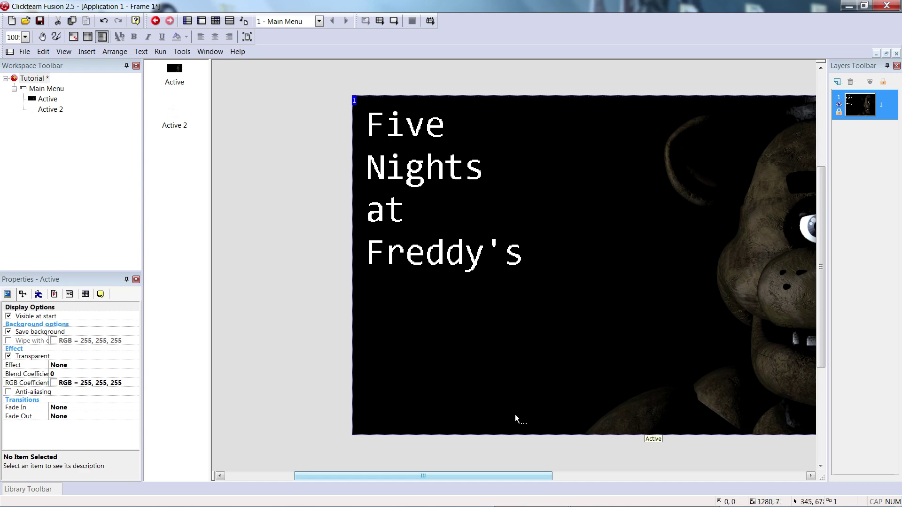
Insert another Active object in the empty area below the title.
left_click_drag(433, 475, 474, 471)
right_click(378, 97)
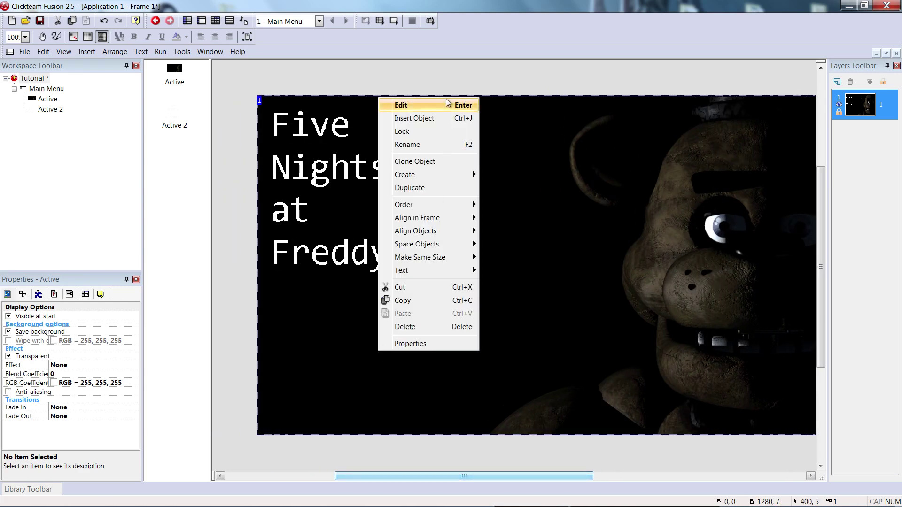
left_click(439, 118)
double_click(289, 115)
left_click(431, 348)
Import 448.png, the New Game text, as the new object's picture with grey RGB 90,90,90 as the transparent colour.
double_click(422, 337)
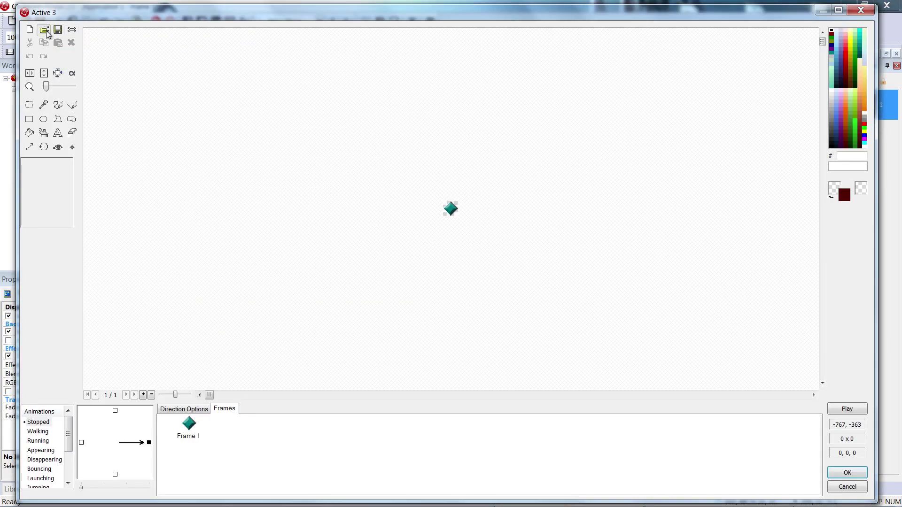
left_click(44, 30)
double_click(337, 170)
left_click(126, 42)
scroll(503, 244, "up", 5)
left_click(352, 207)
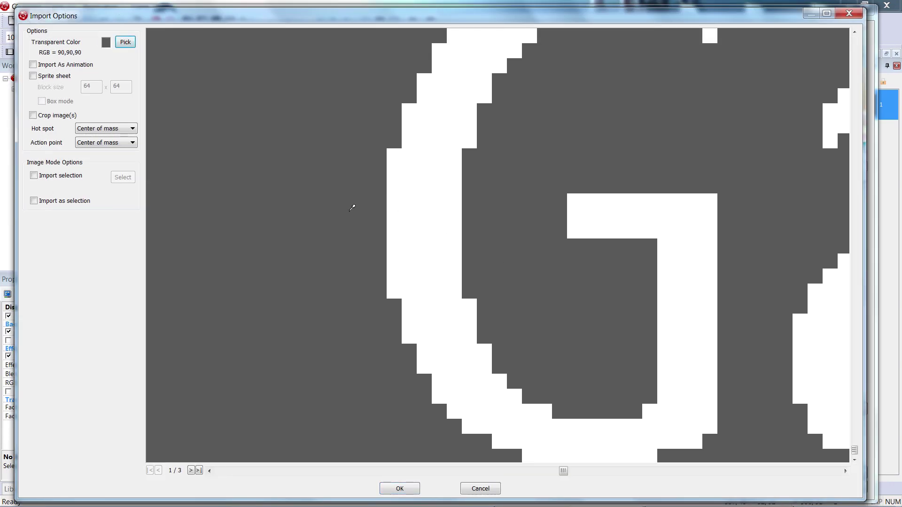
scroll(352, 208, "down", 5)
left_click(399, 489)
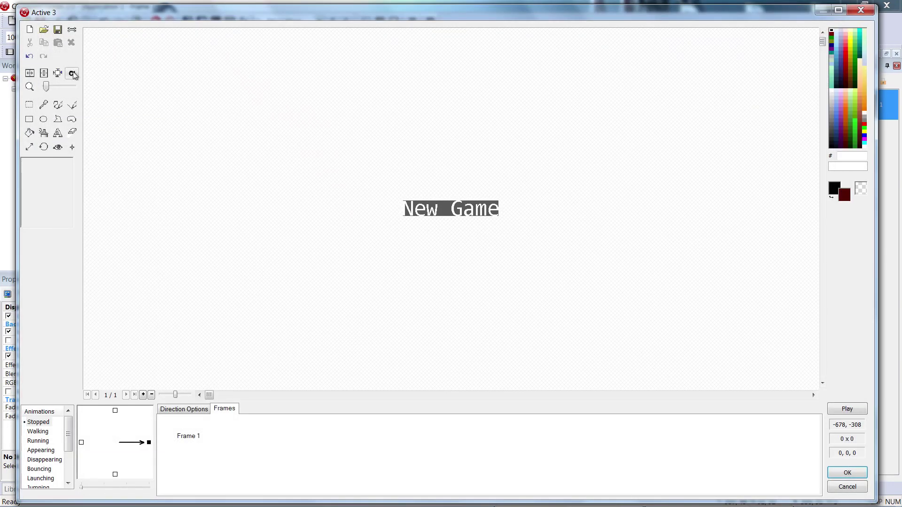
Replace the New Game image's alpha channel with the transparent colour and place the object directly under the title, left-aligned with it.
left_click(462, 286)
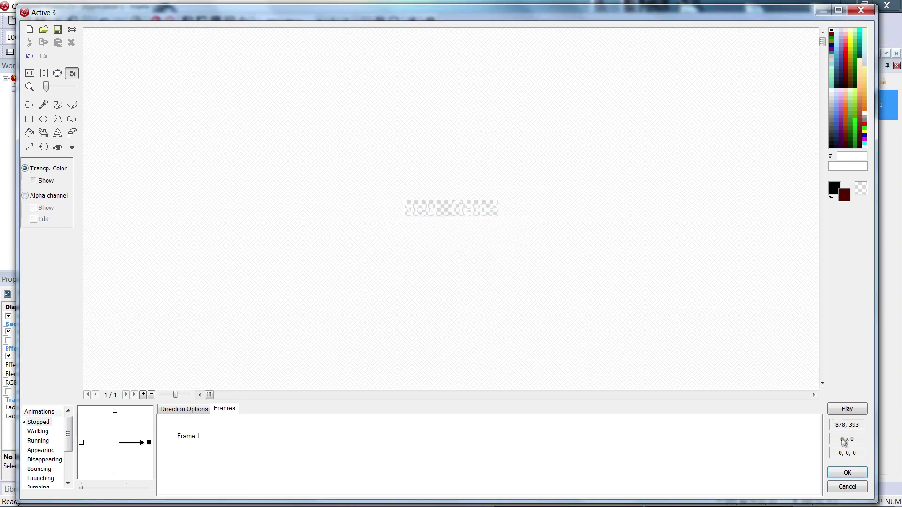
left_click(846, 472)
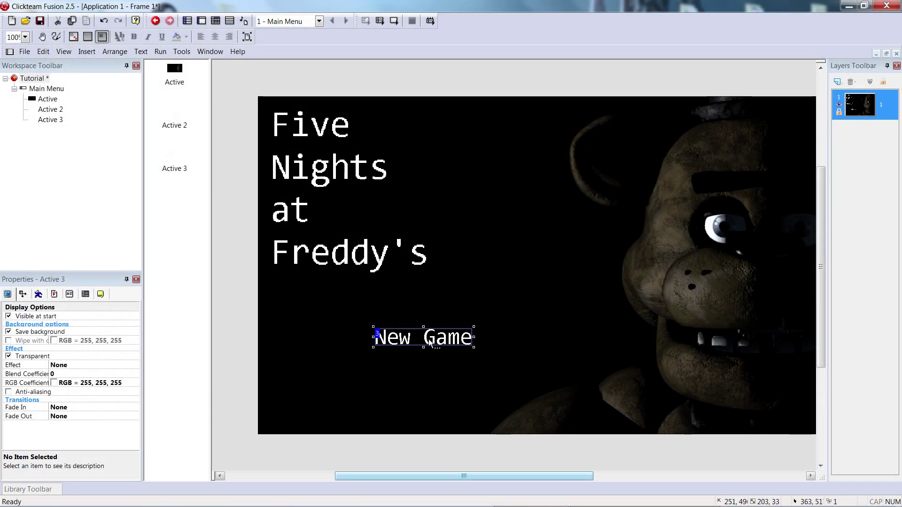
left_click_drag(428, 343, 331, 308)
left_click(372, 350)
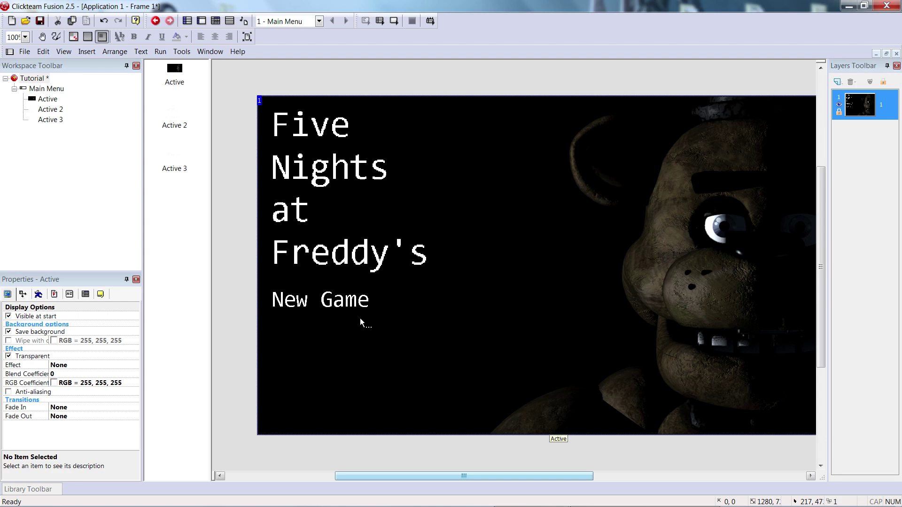
Insert one more Active object in the area below New Game.
right_click(399, 337)
left_click(474, 107)
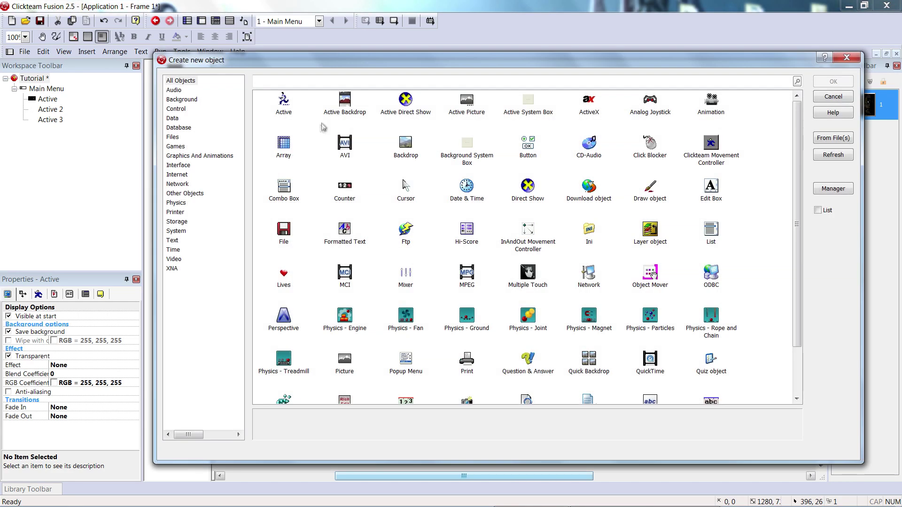
double_click(285, 106)
left_click(423, 379)
Import 449.png, the Continue text, as this object's picture with grey RGB 90,90,90 as the transparent colour.
double_click(423, 378)
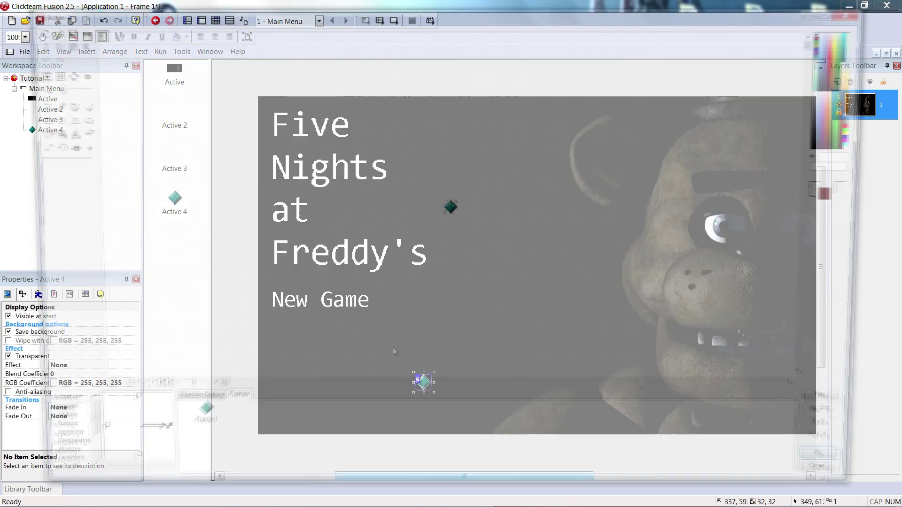
left_click(44, 29)
double_click(425, 158)
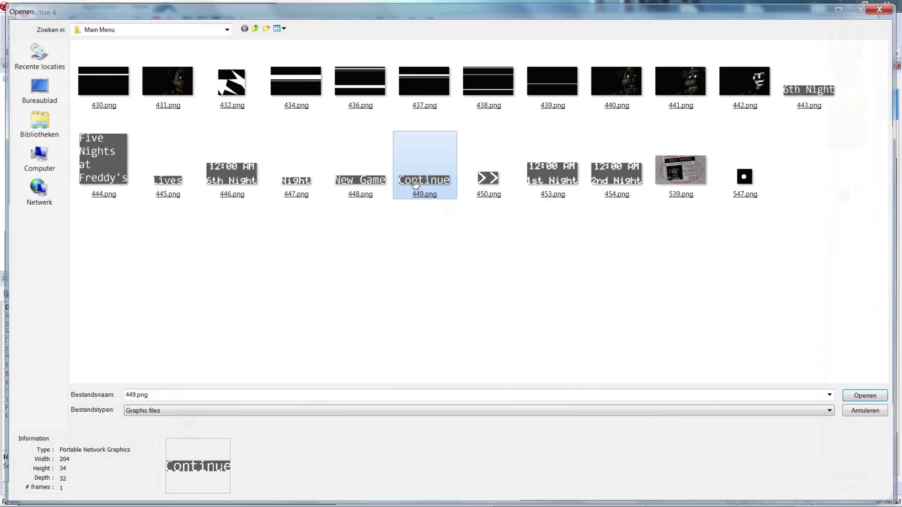
left_click(125, 42)
left_click(492, 279)
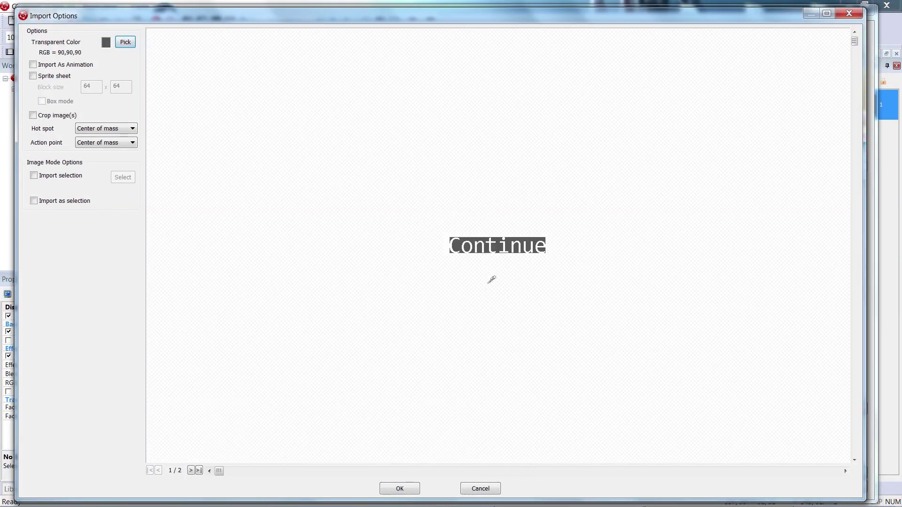
left_click(399, 489)
Replace the Continue image's alpha channel with the transparent colour and place the object directly below New Game, left-aligned with it.
left_click(73, 73)
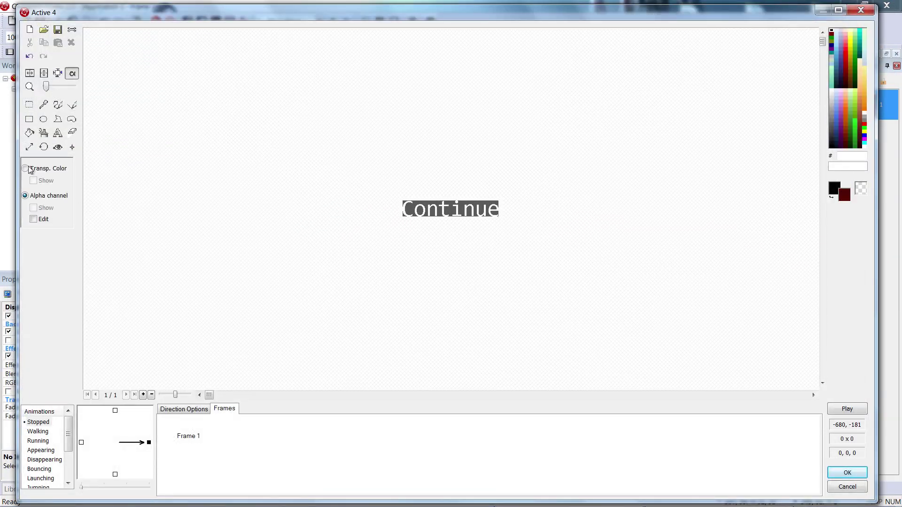
left_click(28, 169)
left_click(460, 290)
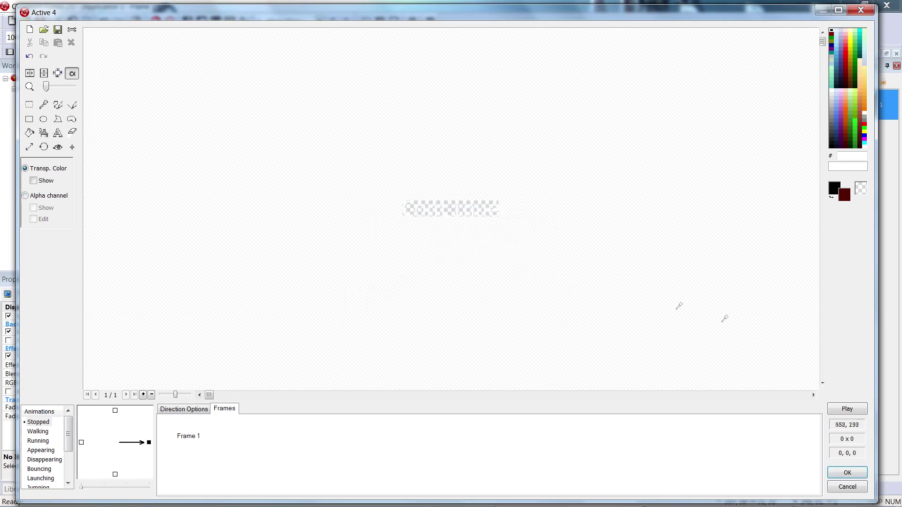
left_click(845, 472)
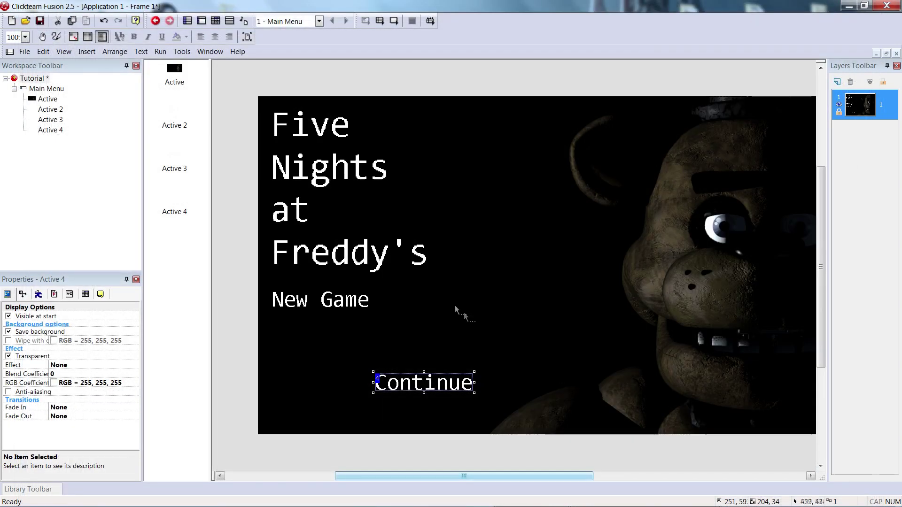
left_click_drag(322, 331, 320, 327)
left_click(431, 387)
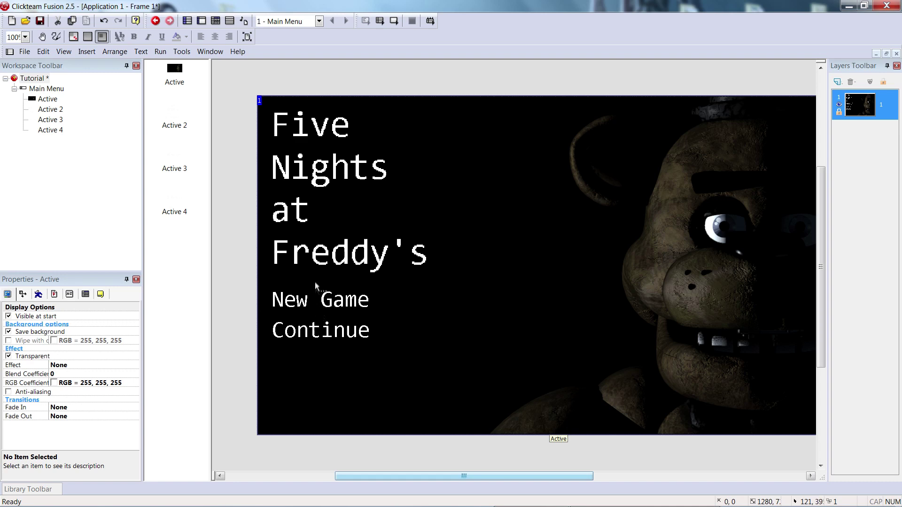
Insert a new Active object just beside the New Game text.
double_click(570, 303)
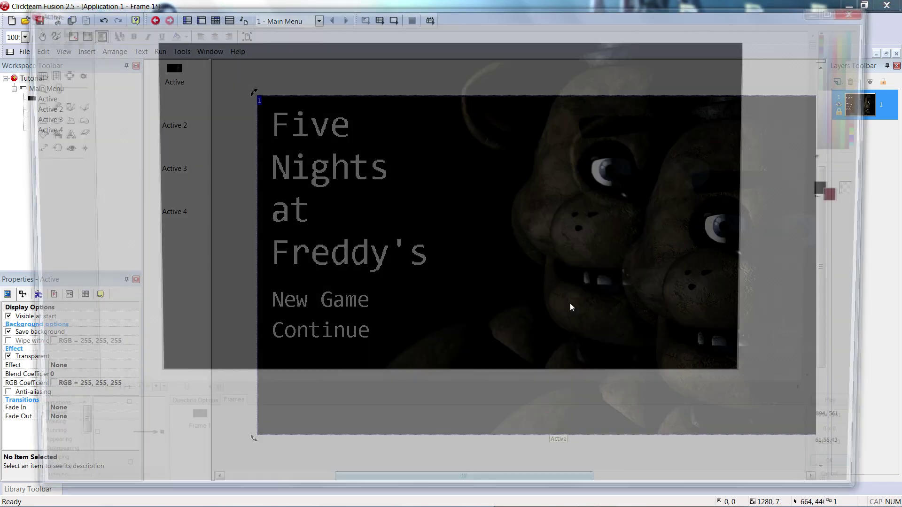
left_click(846, 488)
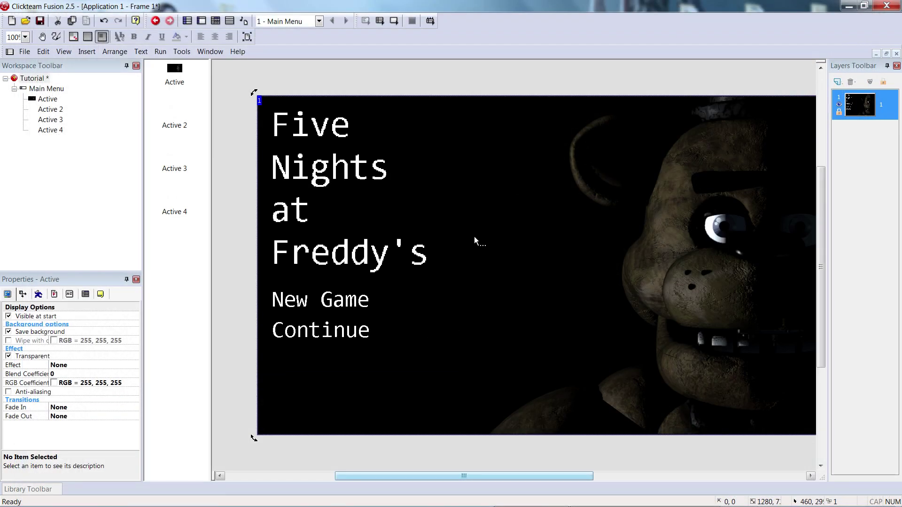
right_click(437, 341)
left_click(434, 362)
right_click(433, 364)
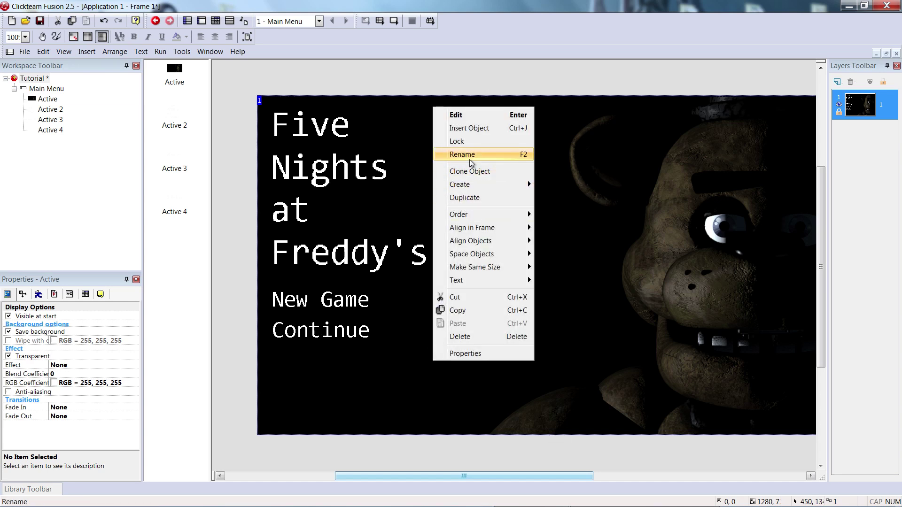
left_click(476, 131)
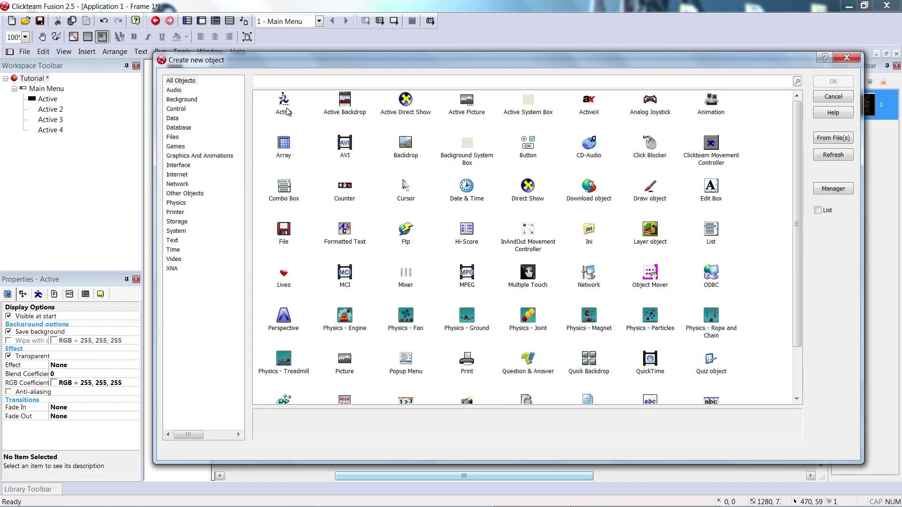
double_click(288, 112)
left_click(394, 307)
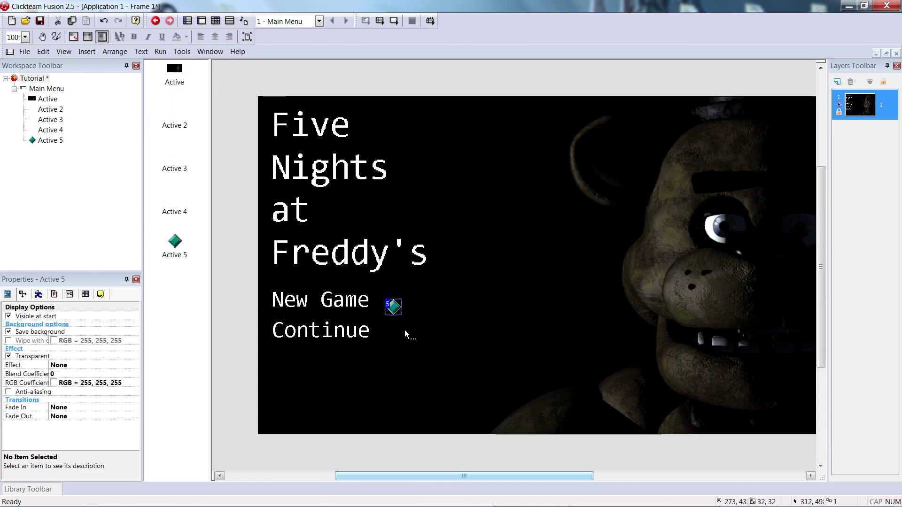
Clear the new object's default picture and fill its canvas with solid green 00FF00.
double_click(394, 307)
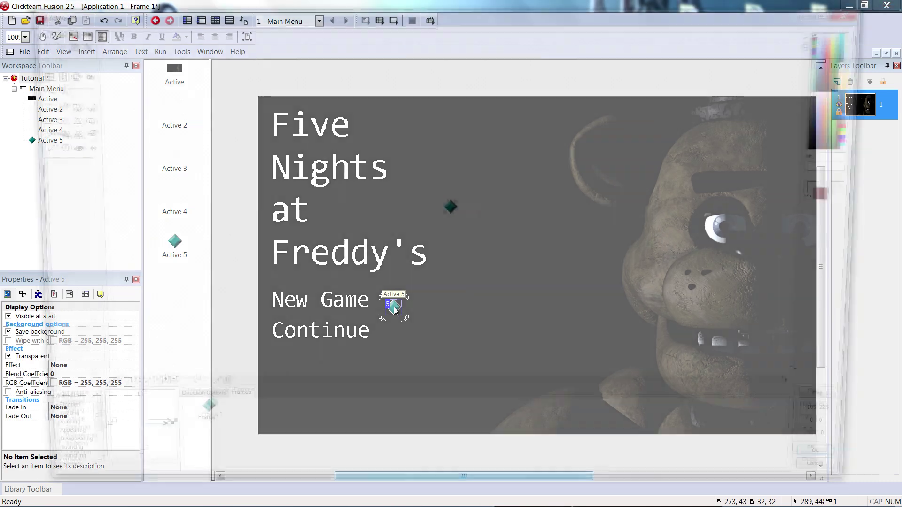
left_click(29, 29)
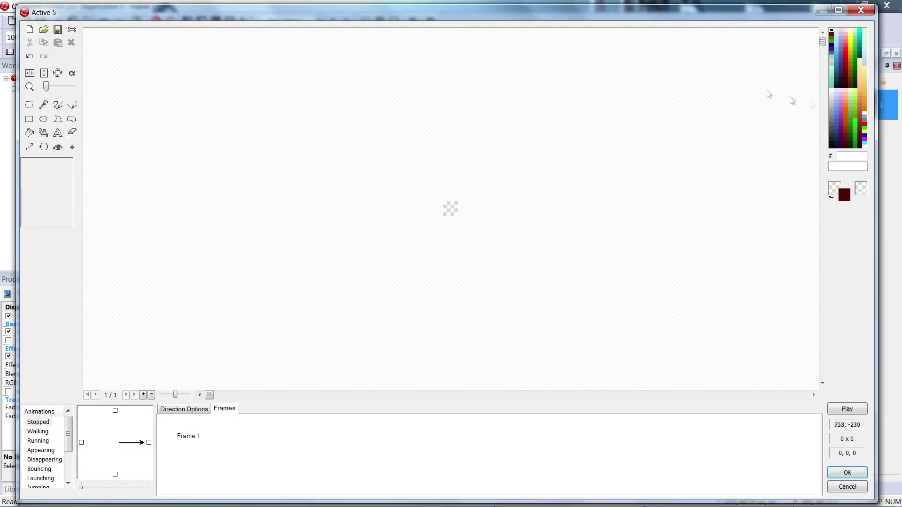
left_click(864, 130)
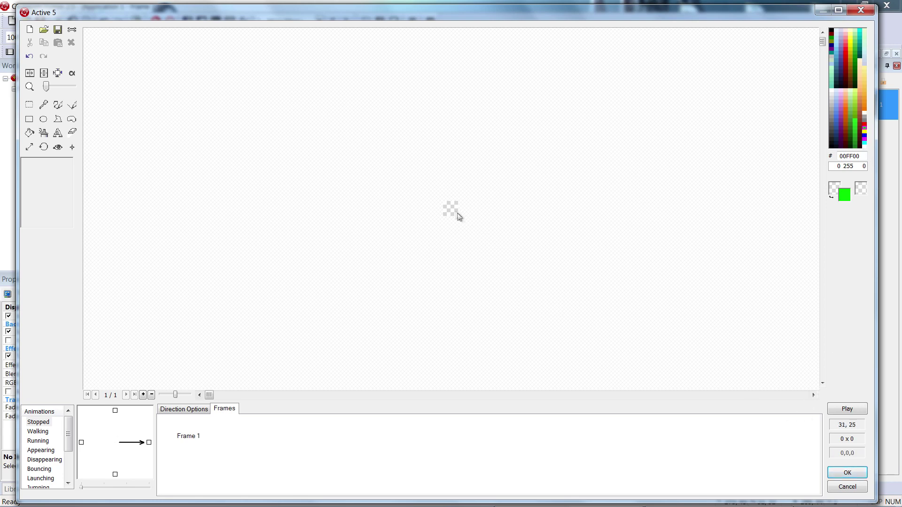
left_click(29, 132)
left_click(452, 208)
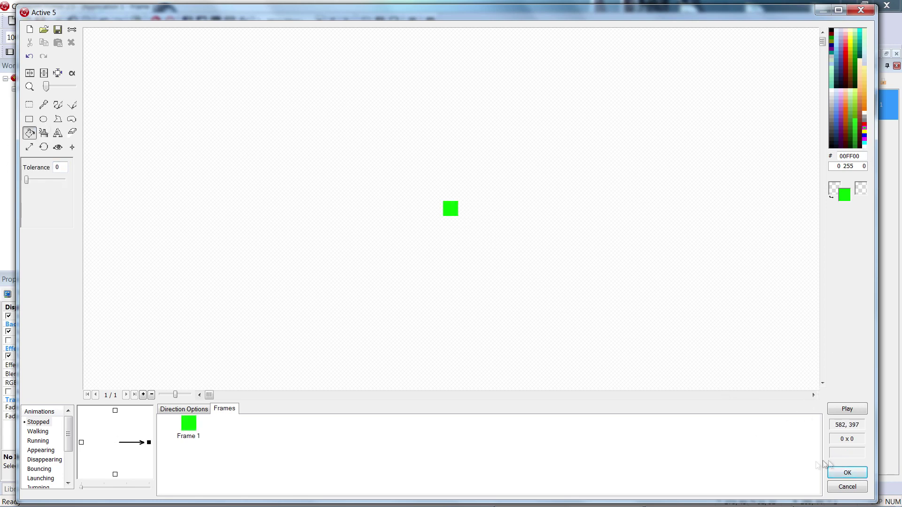
left_click(847, 472)
Move the green block onto New Game and stretch it to about 211 x 41 pixels, covering the text.
scroll(397, 310, "up", 1)
scroll(397, 311, "down", 1)
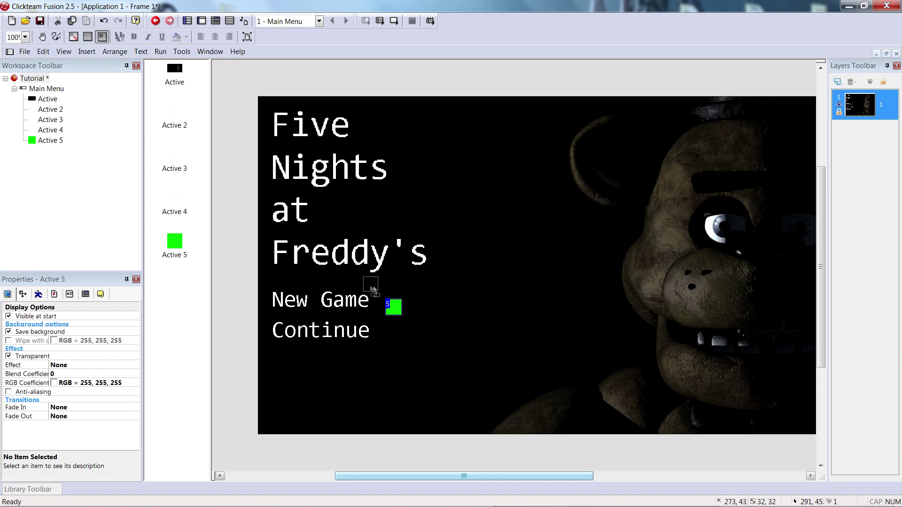
left_click_drag(394, 309, 374, 302)
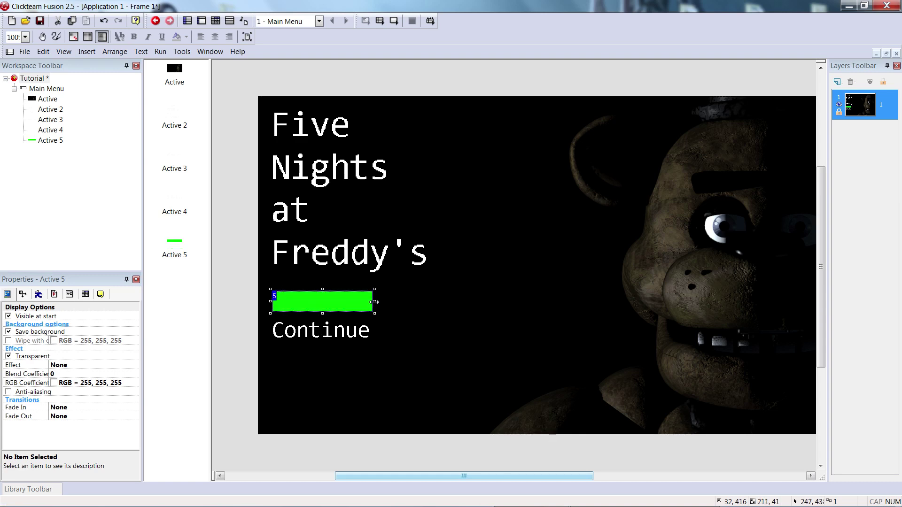
Clone the green block in 2 rows and 1 column, and place the copy over the Continue text.
right_click(316, 296)
left_click(352, 105)
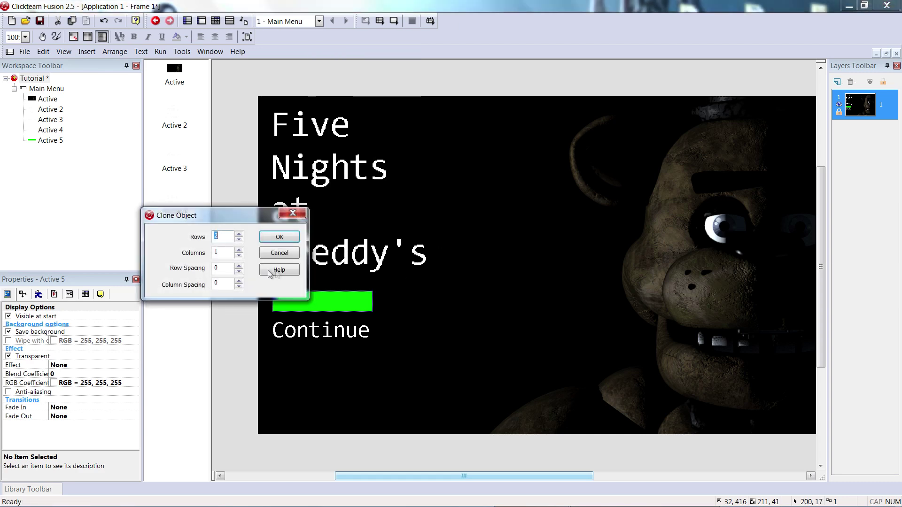
left_click(283, 237)
left_click_drag(322, 319, 323, 330)
Fill the cloned block over Continue with solid red FF0000.
double_click(323, 332)
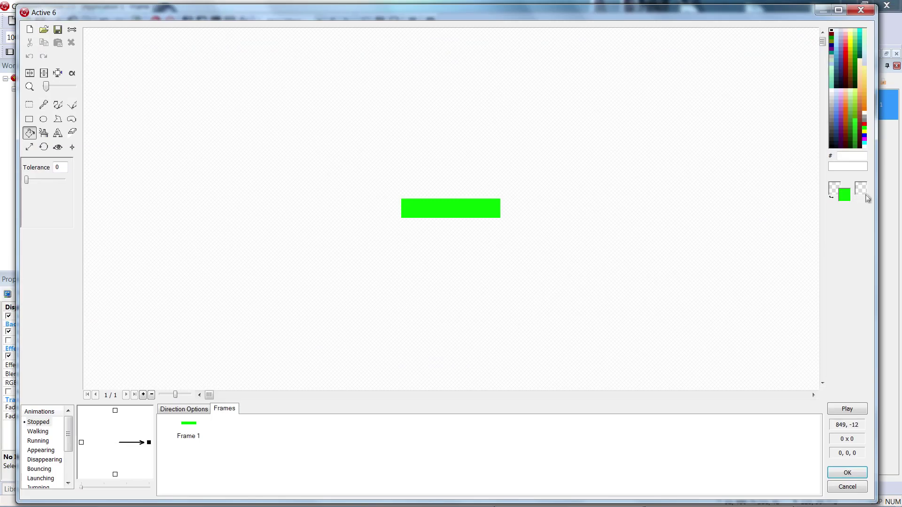
left_click(864, 123)
left_click(479, 205)
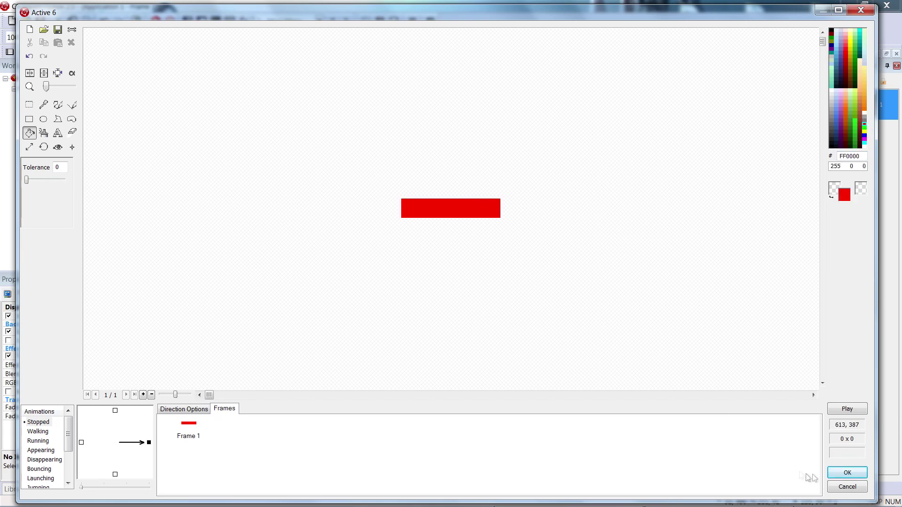
left_click(845, 472)
left_click(410, 343)
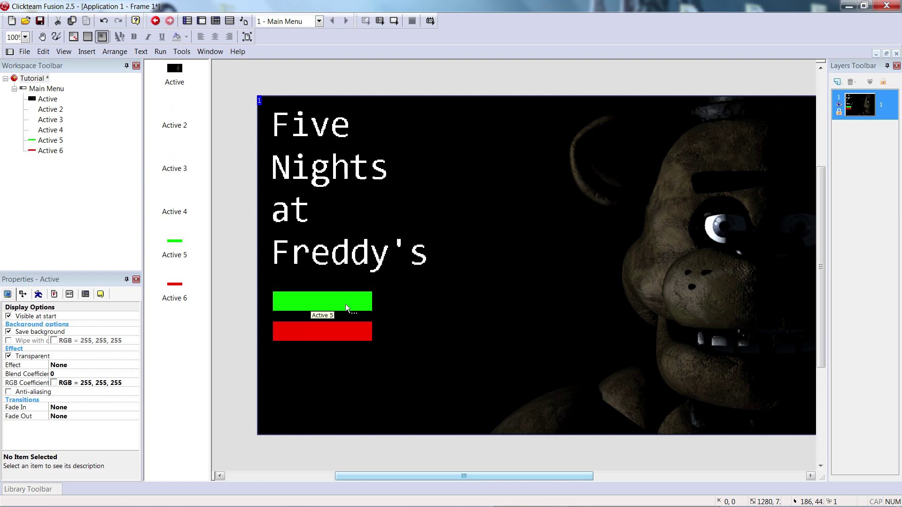
Turn off Visible at start for the green and red blocks, test-running the frame before and after.
left_click(393, 24)
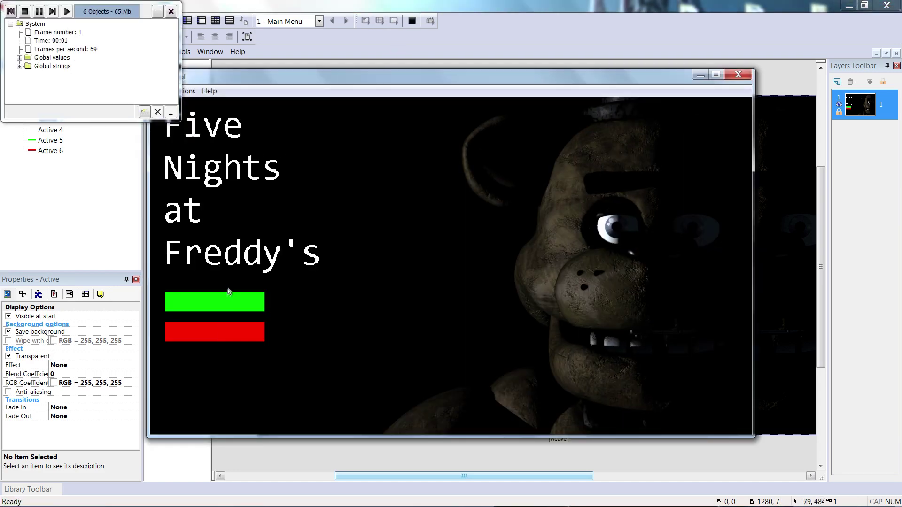
left_click(747, 74)
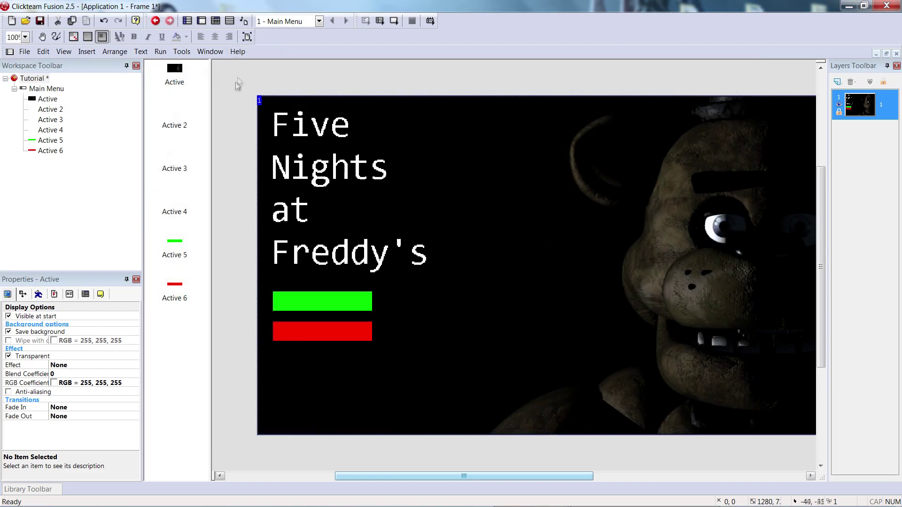
left_click(322, 305)
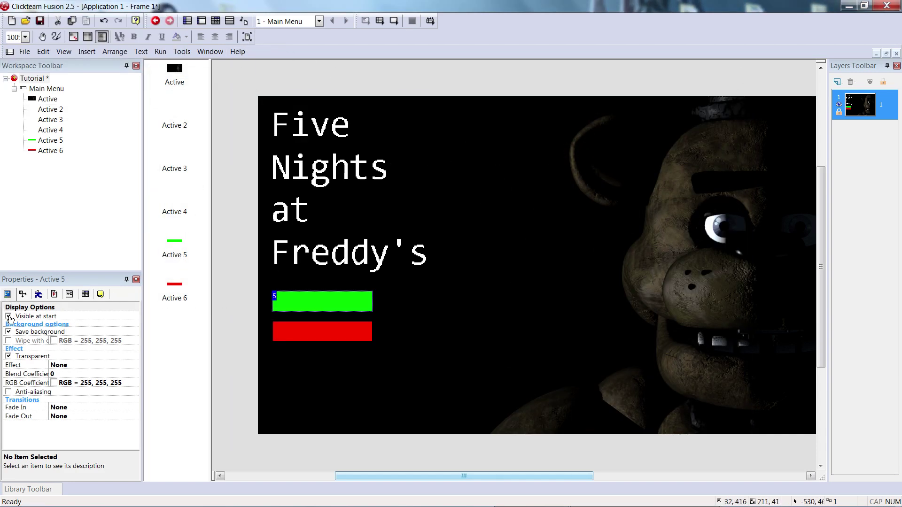
left_click(329, 327)
left_click(8, 316)
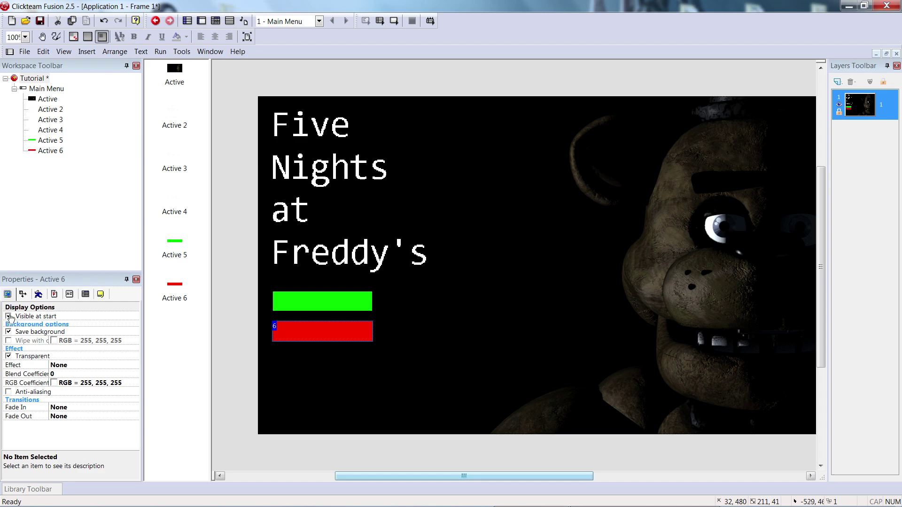
left_click(394, 21)
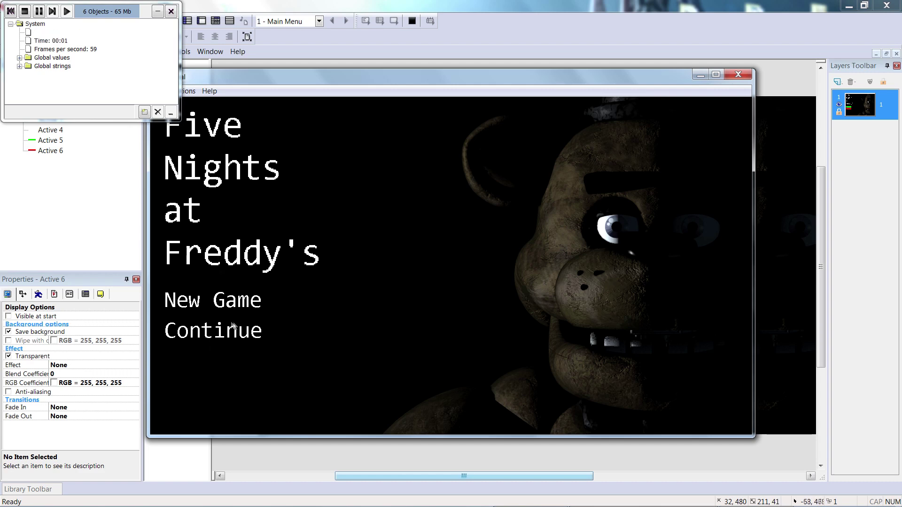
left_click(738, 74)
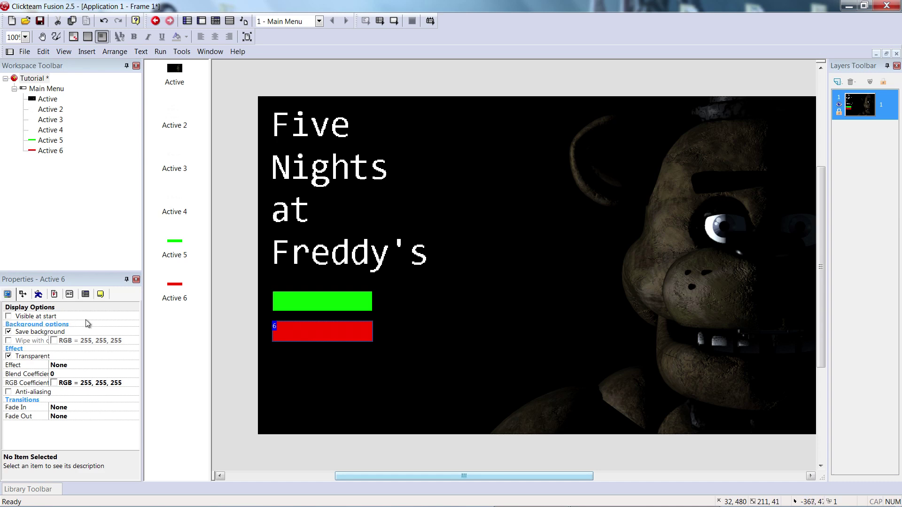
Open the Event Editor for the Main Menu frame.
left_click(214, 21)
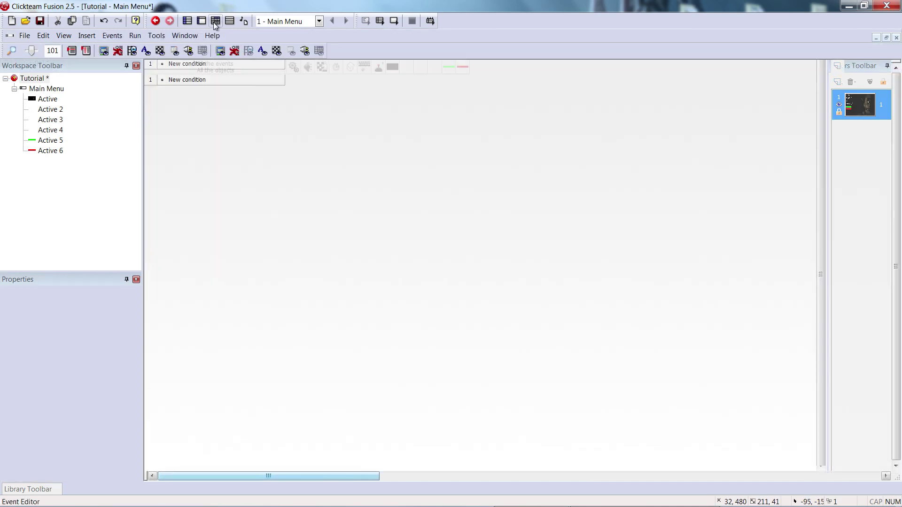
double_click(179, 80)
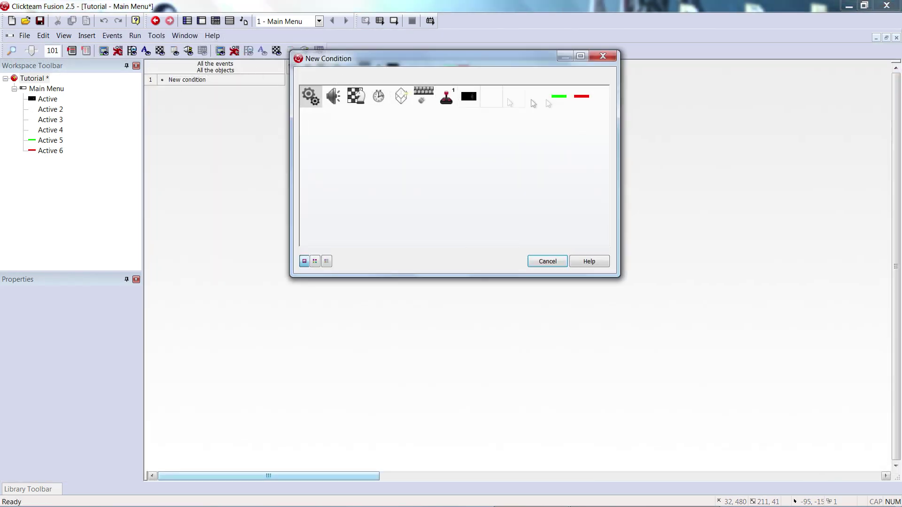
left_click(559, 98)
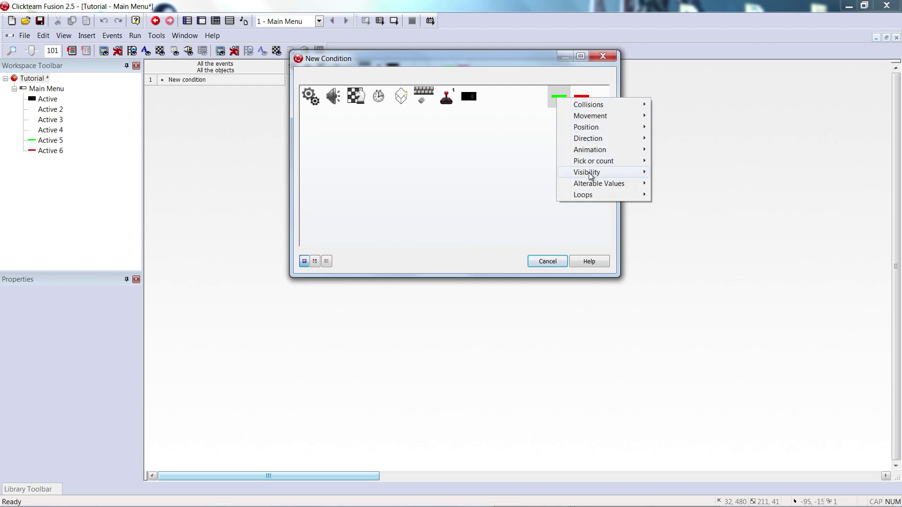
left_click(547, 261)
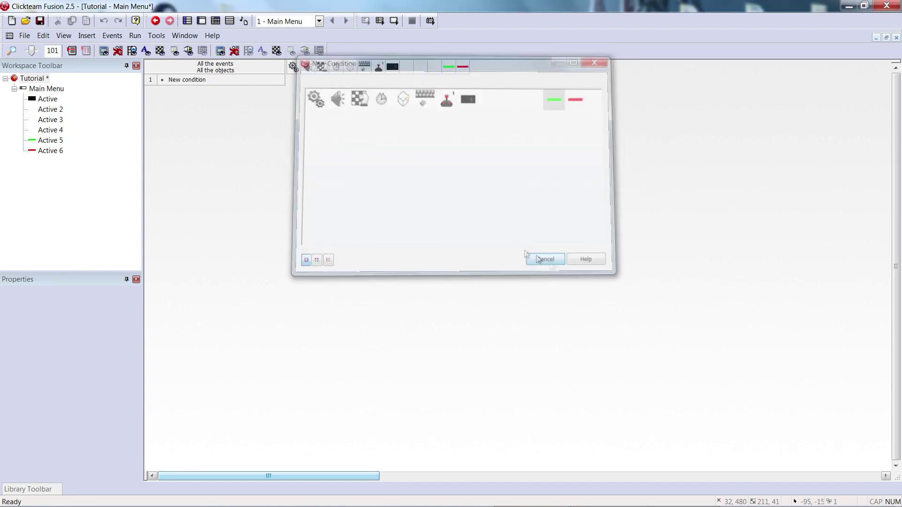
double_click(174, 81)
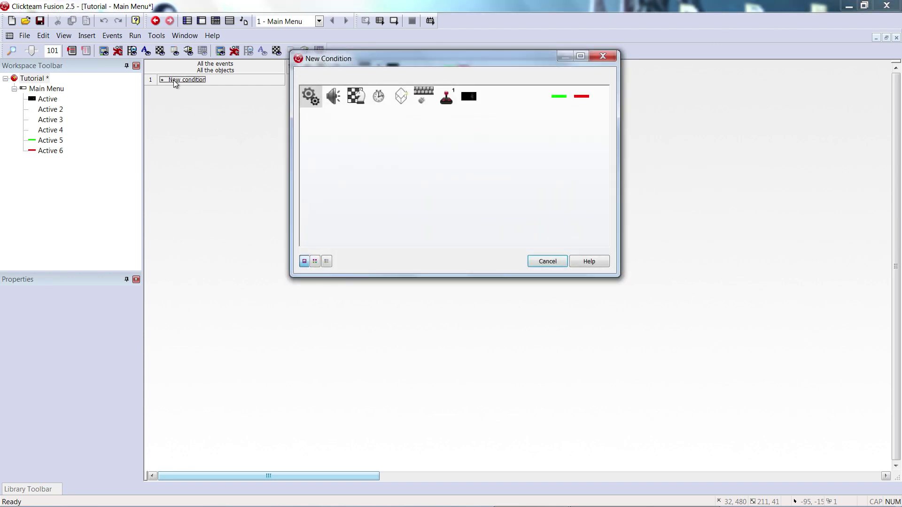
left_click(558, 101)
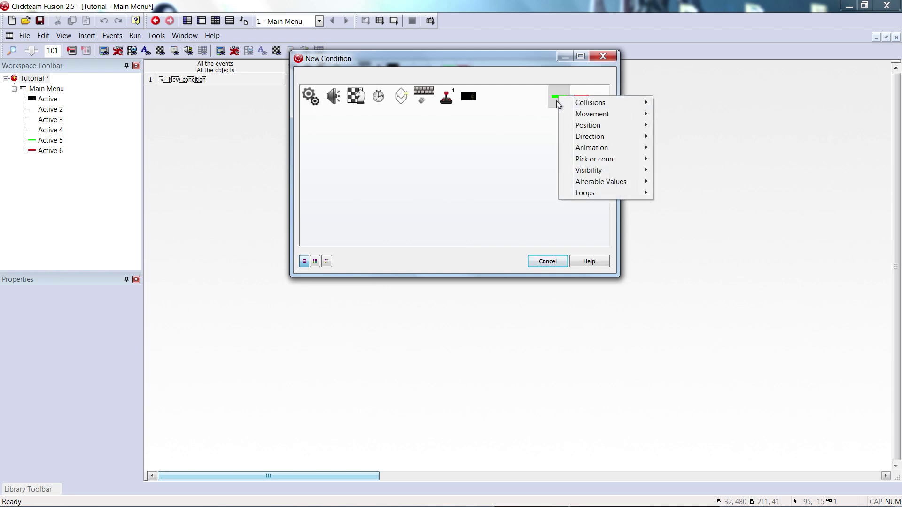
mouse_move(601, 170)
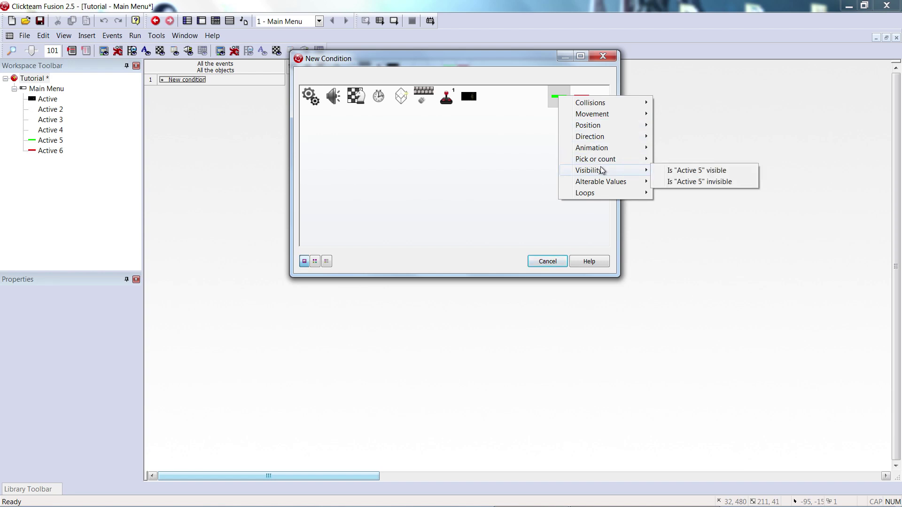
left_click(550, 262)
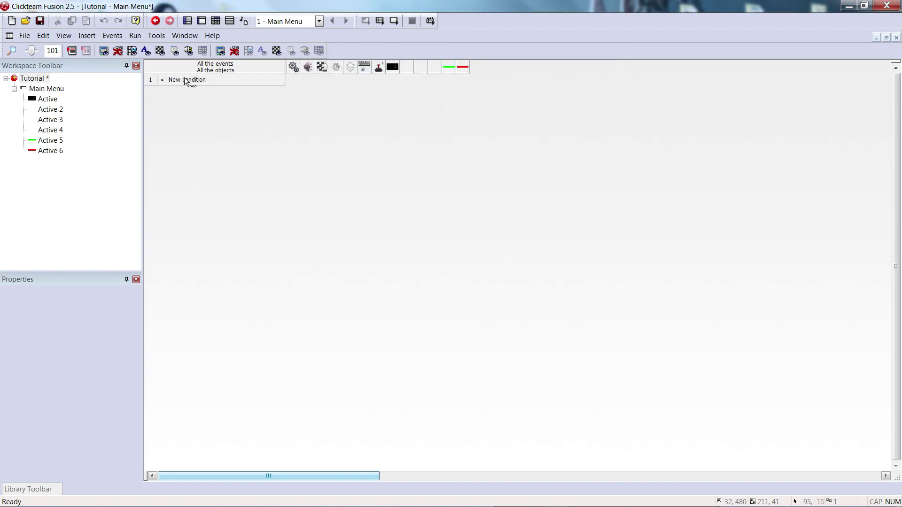
double_click(185, 80)
left_click(546, 262)
Add an event with the Always condition.
double_click(185, 80)
left_click(311, 100)
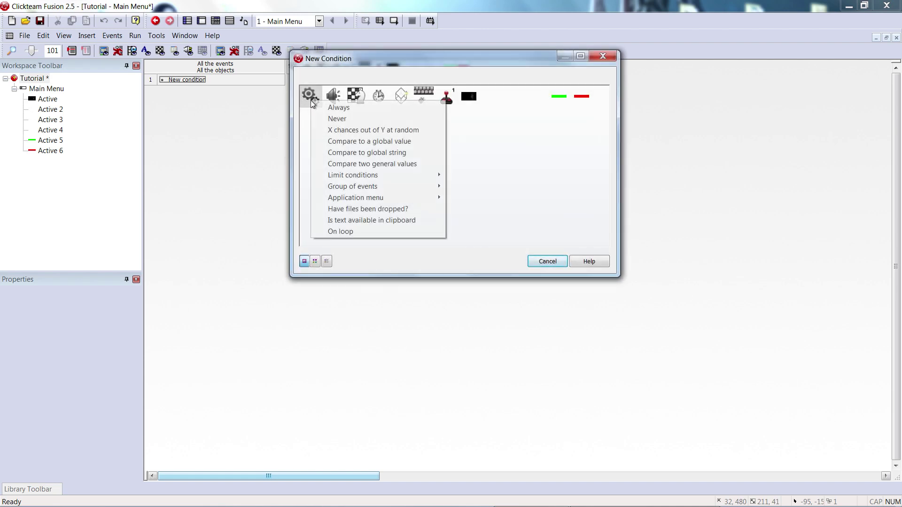
left_click(329, 105)
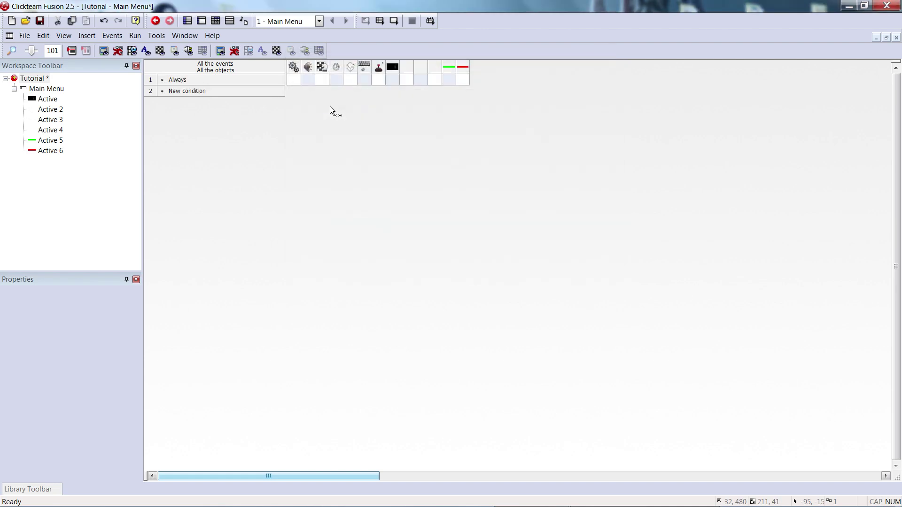
Open the visibility actions for the green block in the Always event.
left_click(449, 79)
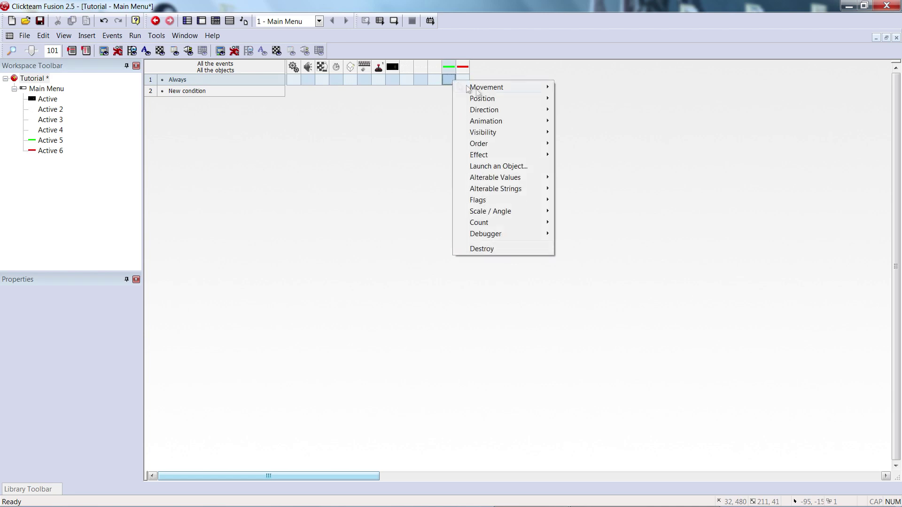
mouse_move(497, 134)
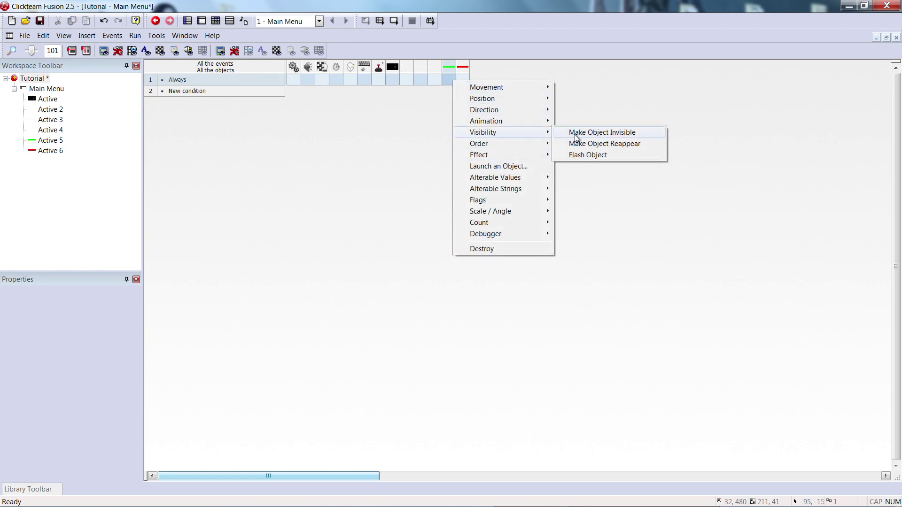
Return to the Main Menu frame layout and turn off Visible at start for the green bar.
left_click(371, 154)
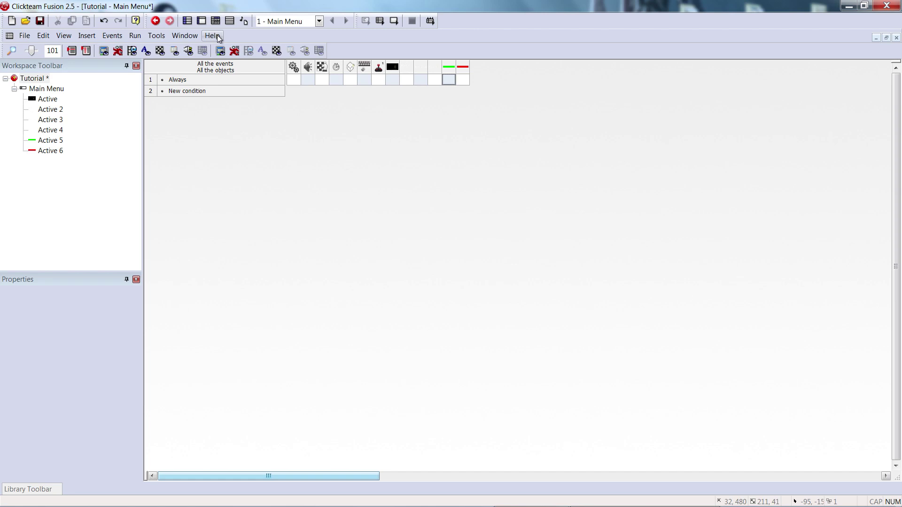
left_click(201, 21)
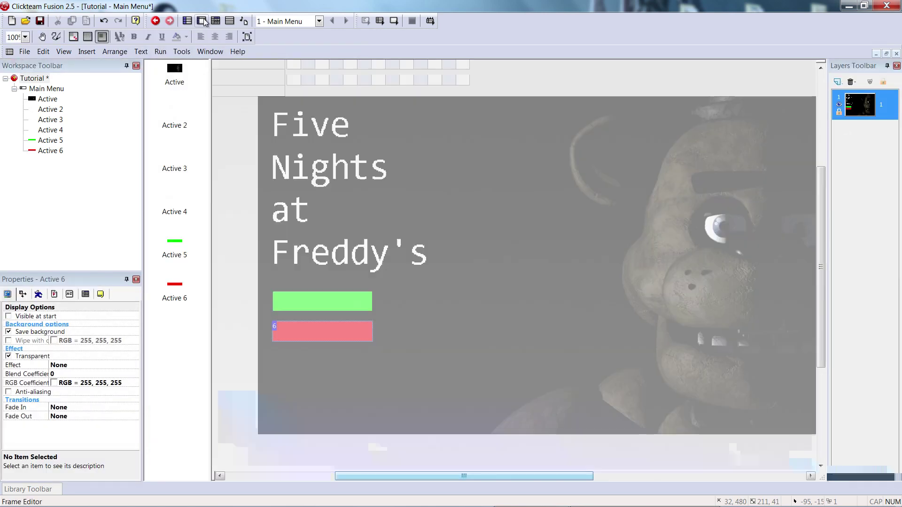
left_click(9, 317)
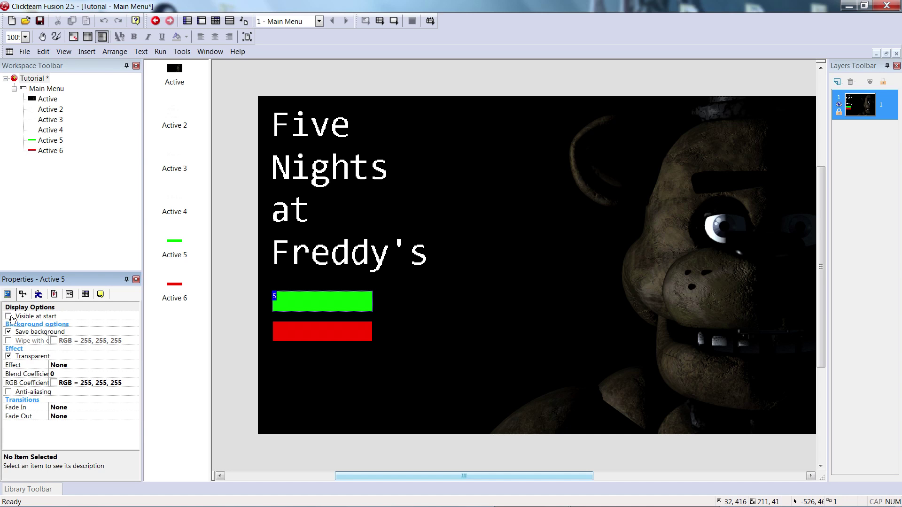
left_click(172, 341)
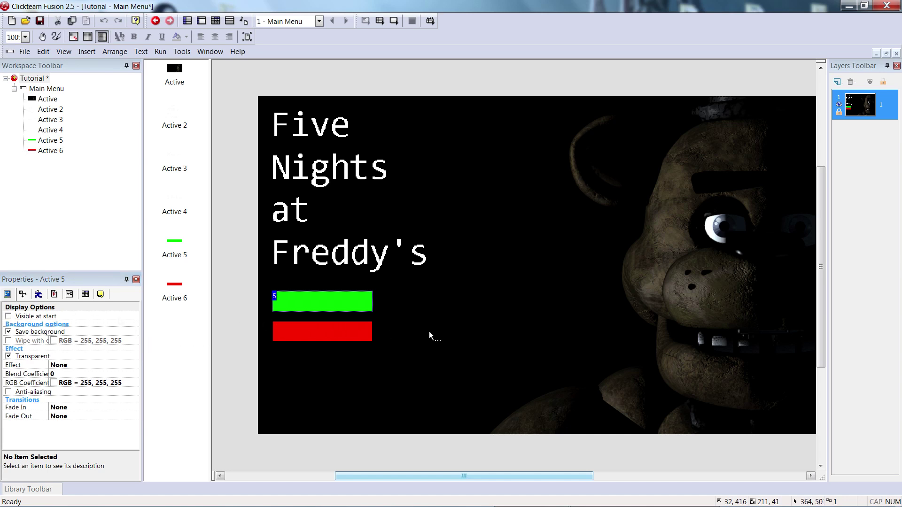
Insert a new Active object just beside the green bar in the frame.
mouse_move(394, 476)
left_mouse_down()
mouse_move(419, 478)
mouse_move(396, 478)
left_mouse_up()
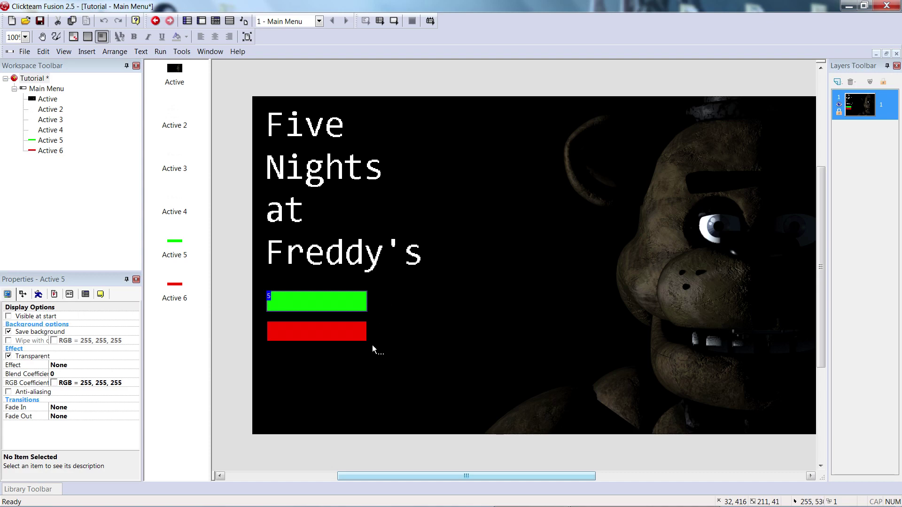
right_click(377, 290)
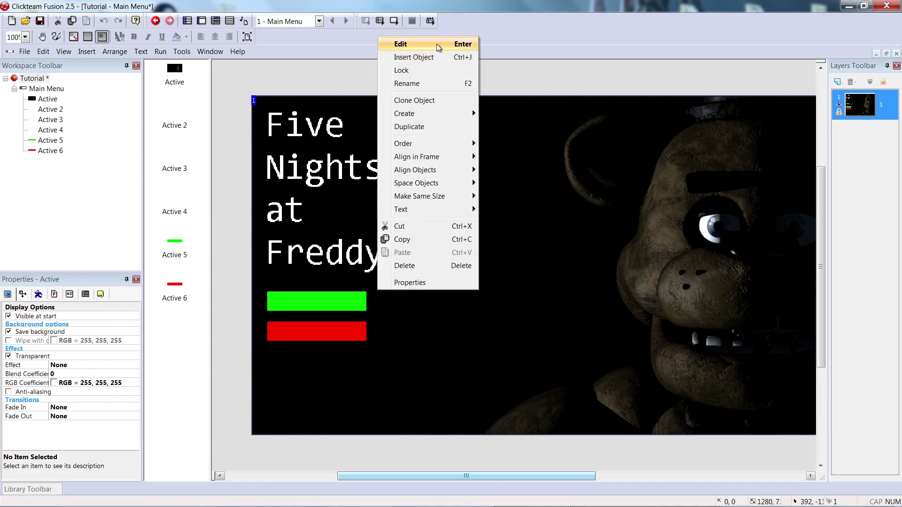
left_click(435, 55)
double_click(283, 99)
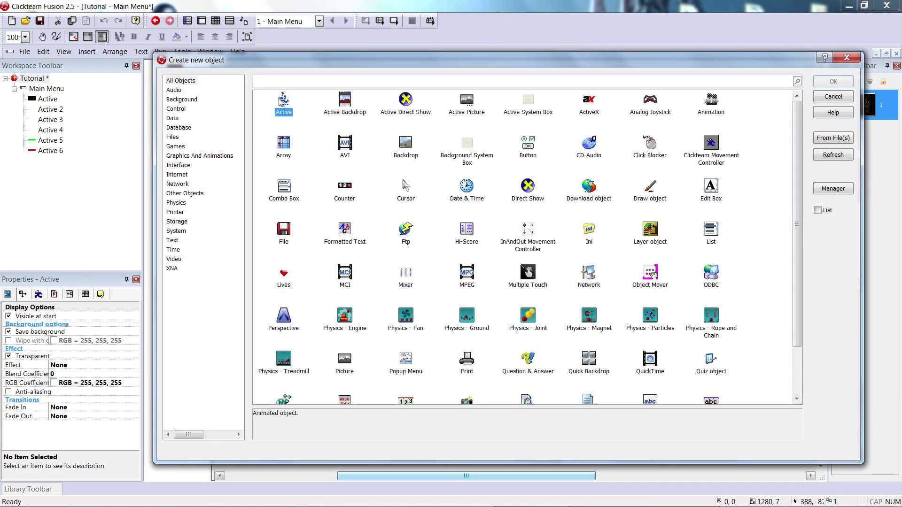
left_click(389, 323)
Replace the new Active object's image with 450.png, importing it with the grey background (90,90,90) as the transparent colour.
double_click(384, 308)
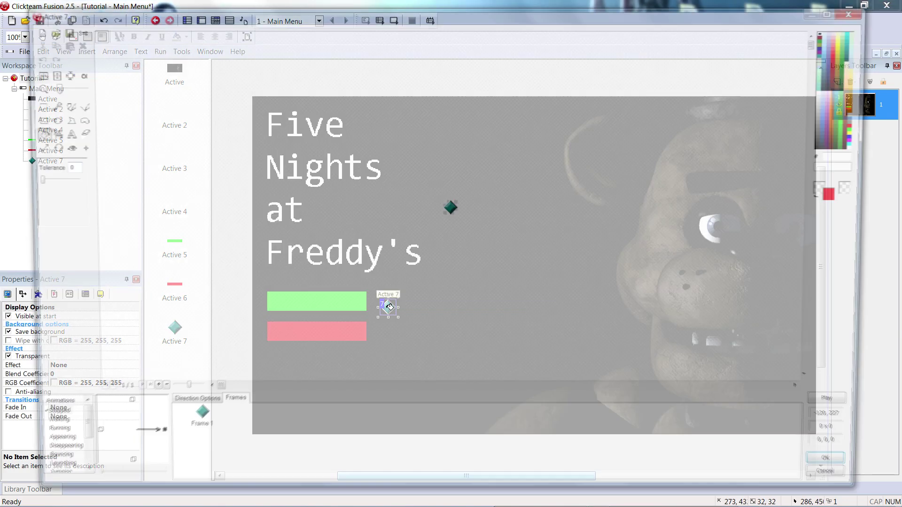
left_click(44, 31)
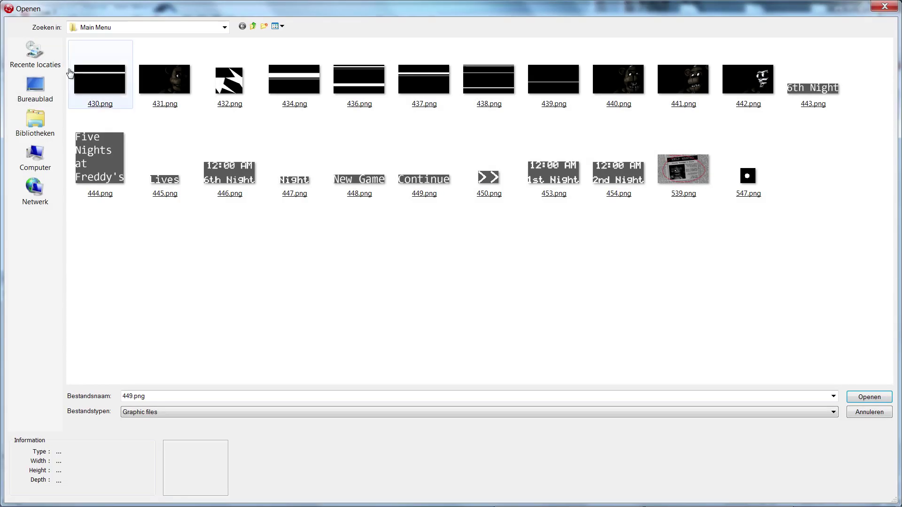
left_click(76, 72)
double_click(488, 176)
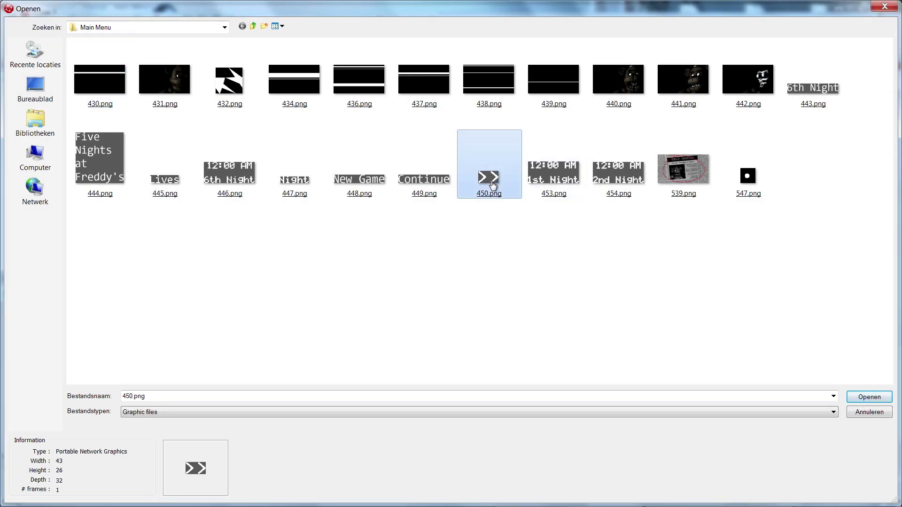
scroll(535, 236, "up", 5)
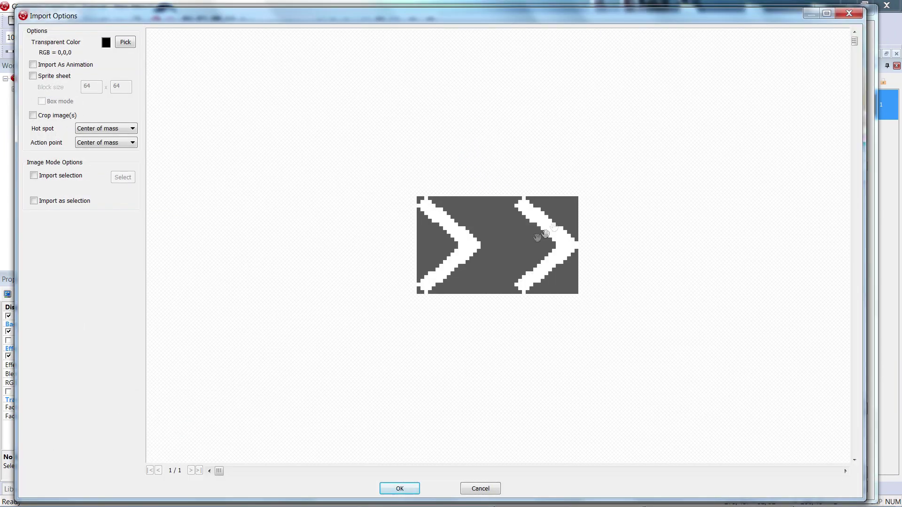
left_click(125, 41)
left_click(502, 259)
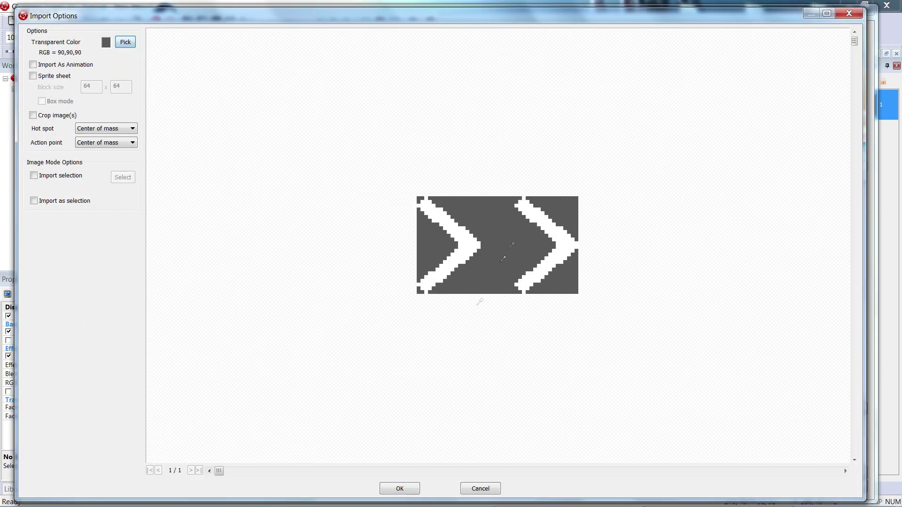
left_click(399, 488)
Switch the arrow image from alpha channel to transparent colour and accept the image edits.
left_click(72, 73)
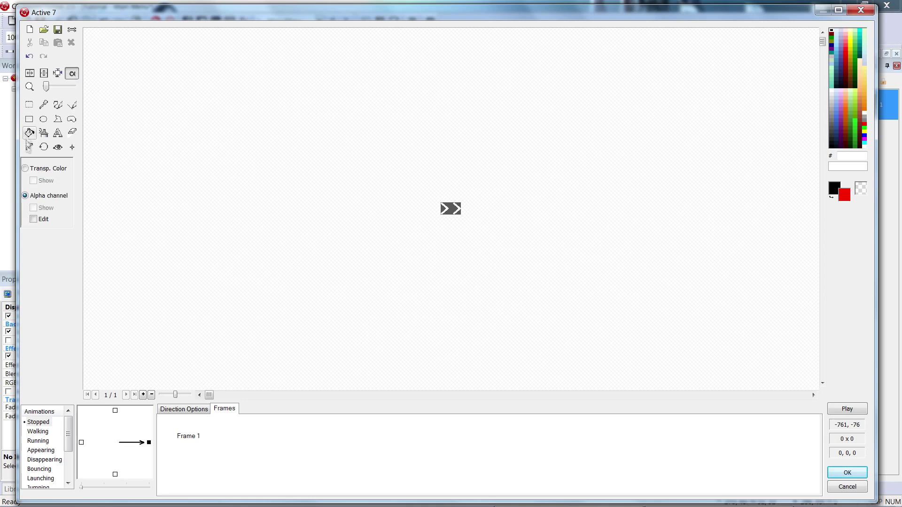
left_click(25, 168)
left_click(461, 286)
left_click(847, 472)
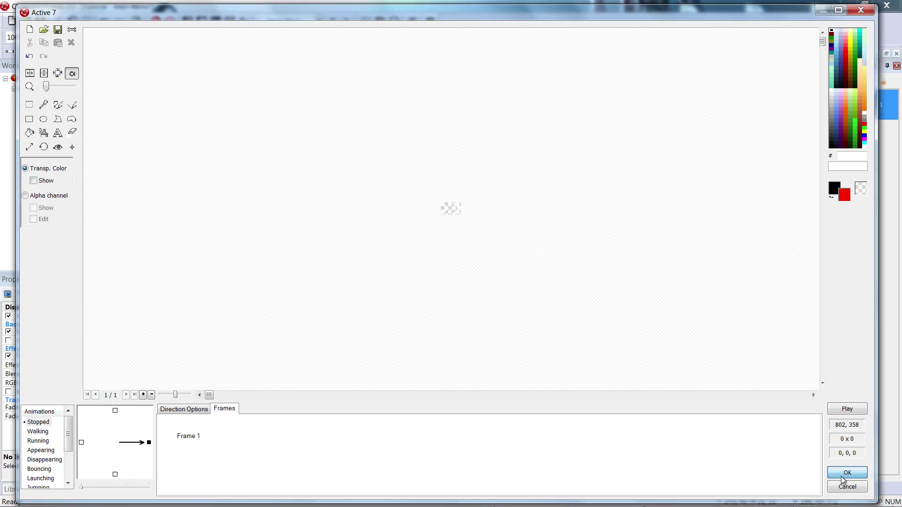
Rotate the double arrow so it points at the green bar and move it close beside the bar.
scroll(391, 310, "up", 1)
scroll(389, 310, "down", 1)
scroll(387, 310, "up", 1, "ctrl")
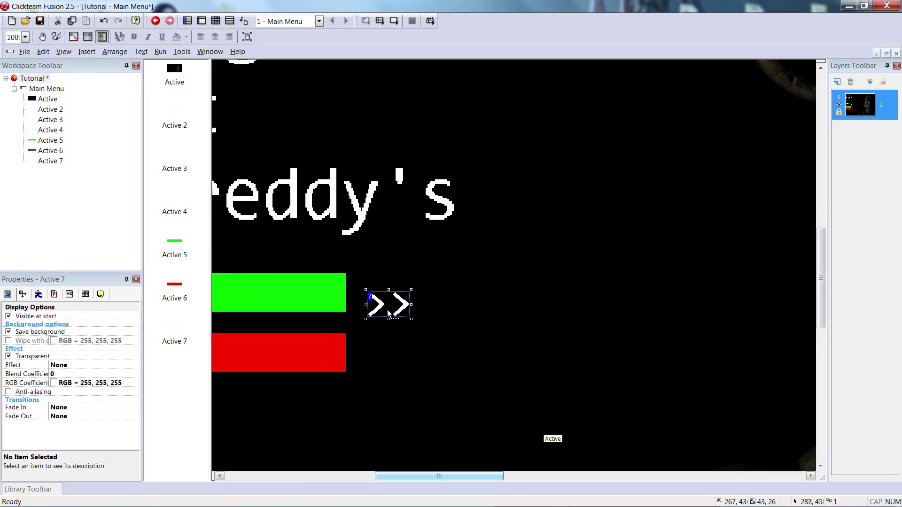
scroll(388, 313, "up", 1, "ctrl")
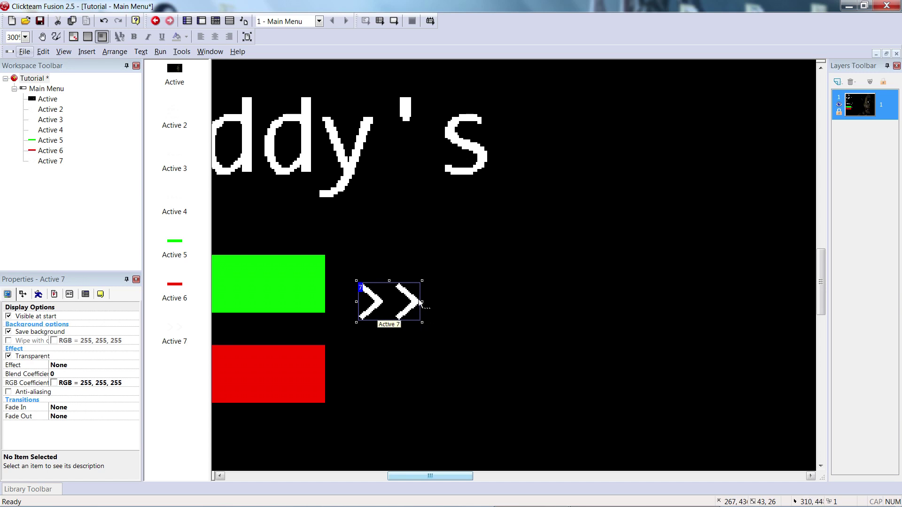
left_click(364, 291)
left_click_drag(205, 196, 72, 106)
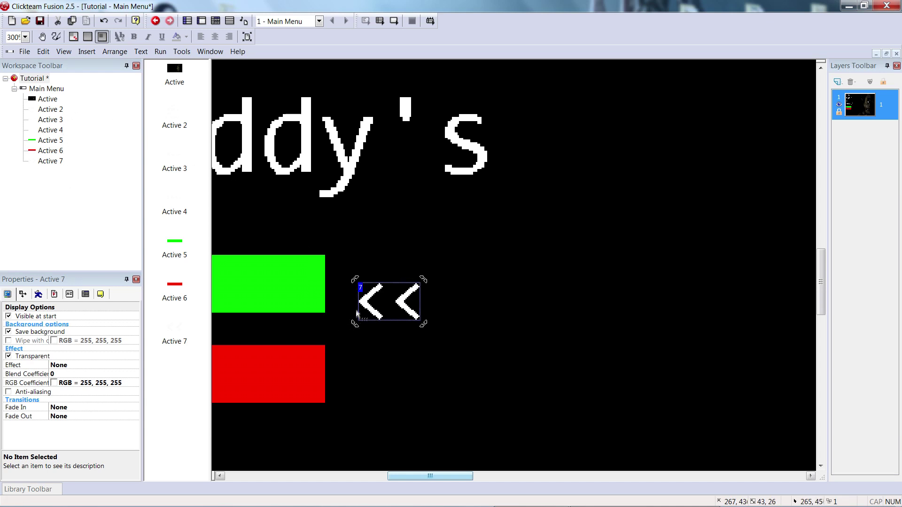
left_click_drag(356, 314, 348, 284)
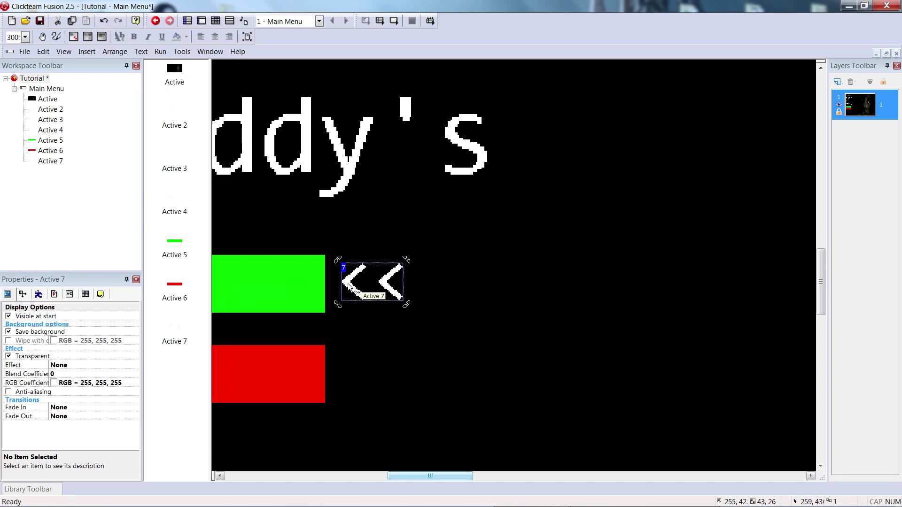
Clone the double arrow object and place the copy directly below the original.
right_click(355, 299)
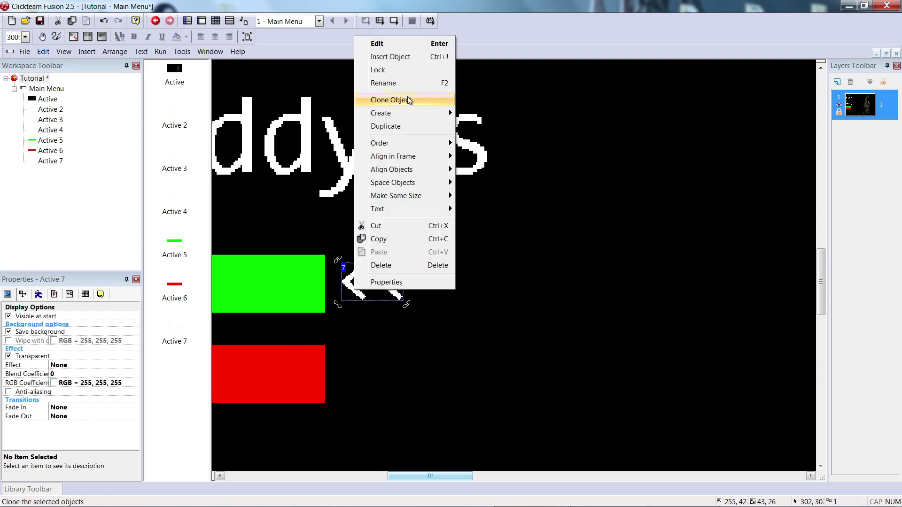
left_click(407, 100)
left_click(283, 237)
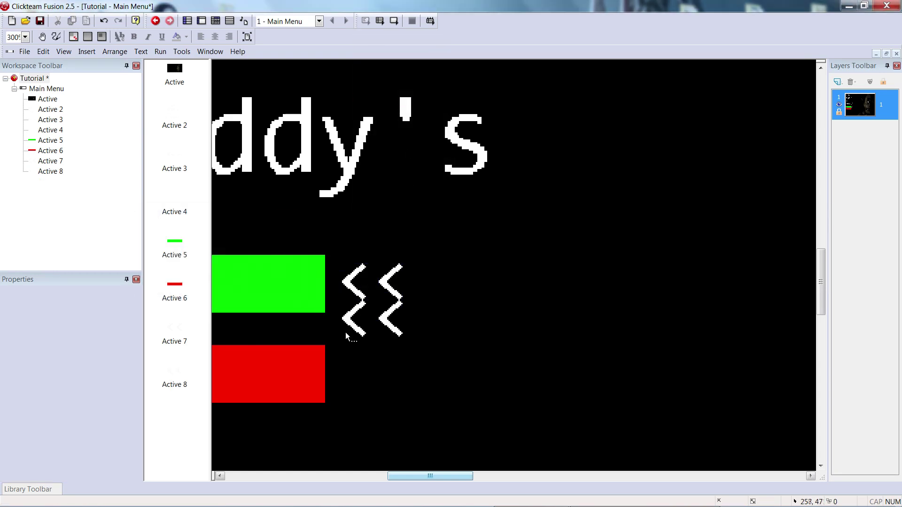
double_click(350, 323)
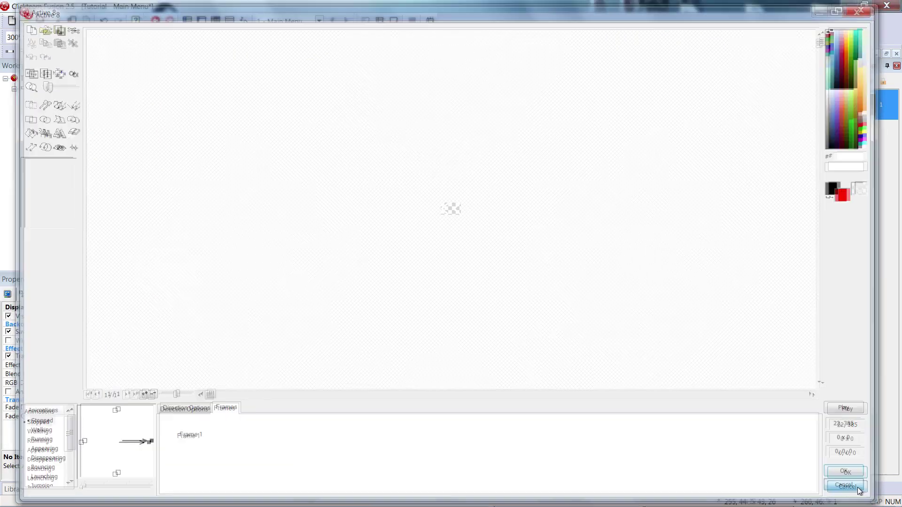
left_click(847, 489)
Move the cloned double arrow down beside the red bar, aligned with the arrow above it.
left_click_drag(353, 324, 343, 371)
key("ctrl+z")
key("ctrl+y")
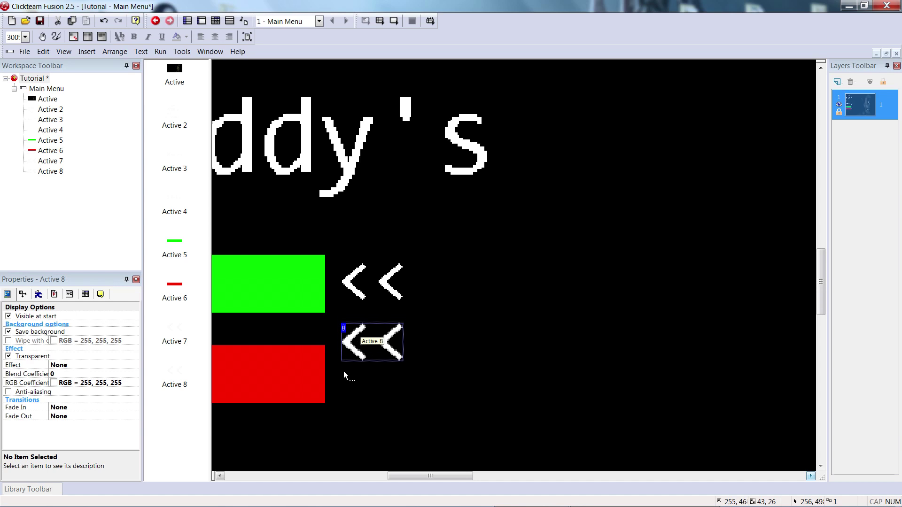
key("Down")
key("Down")
key("Down")
key("Down")
key("Down")
key("Down")
key("Up")
key("Down")
left_click(485, 369)
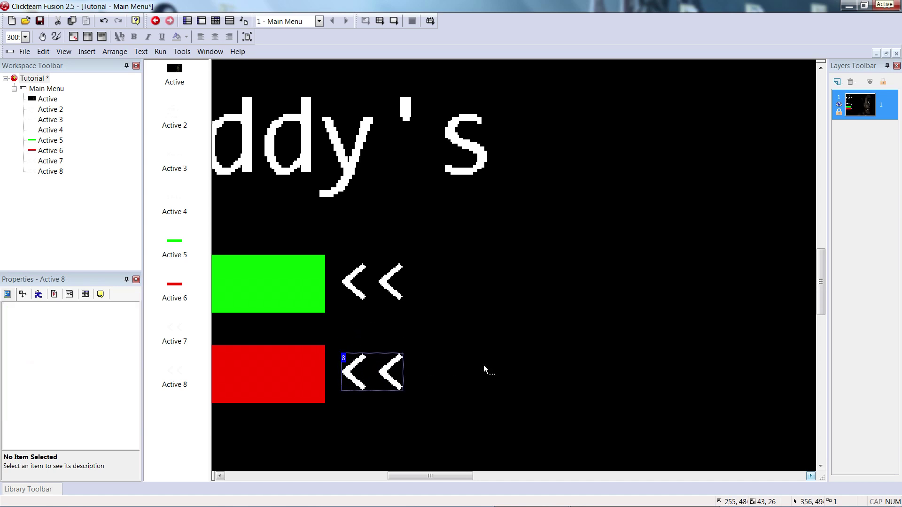
Examine how the two double arrows sit beside the bars in the whole menu layout.
scroll(460, 440, "down", 3)
scroll(455, 397, "up", 4)
scroll(452, 394, "down", 3, "ctrl")
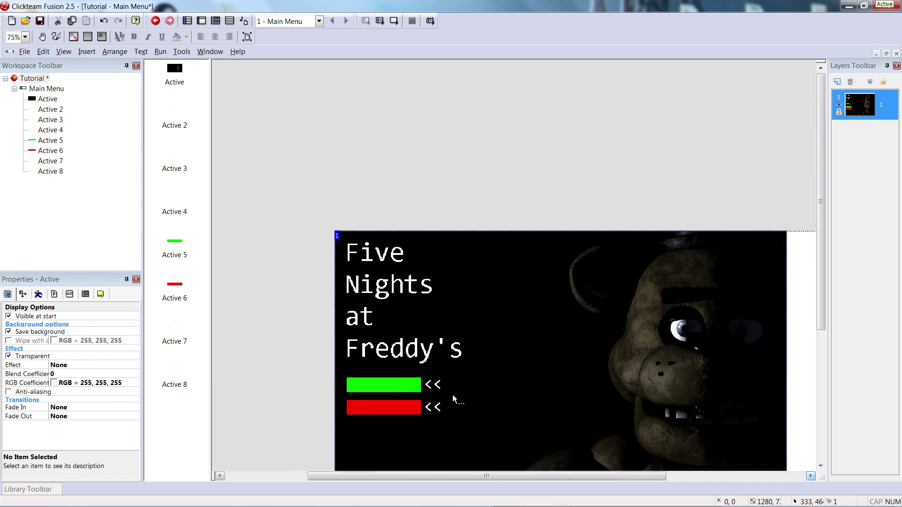
scroll(453, 395, "up", 1, "ctrl")
scroll(479, 367, "down", 1, "ctrl")
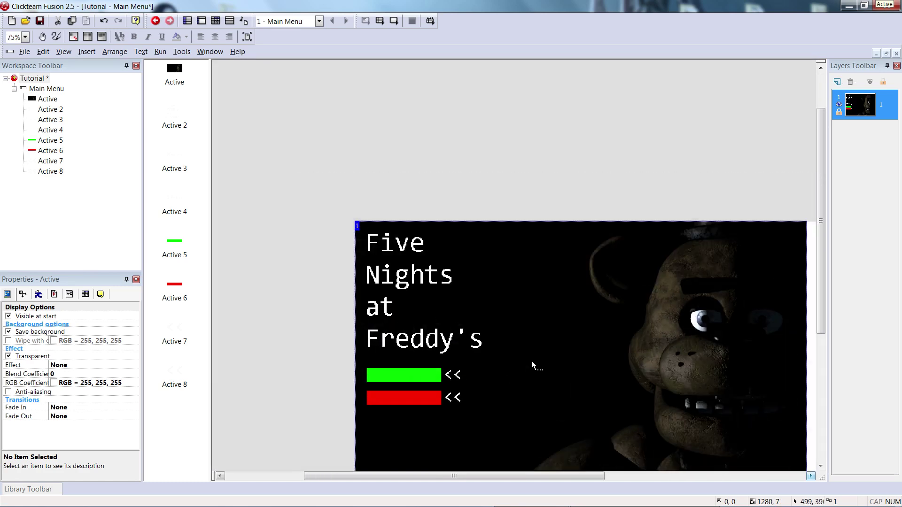
left_click_drag(820, 154, 821, 218)
left_click_drag(479, 475, 507, 475)
scroll(467, 322, "up", 1, "ctrl")
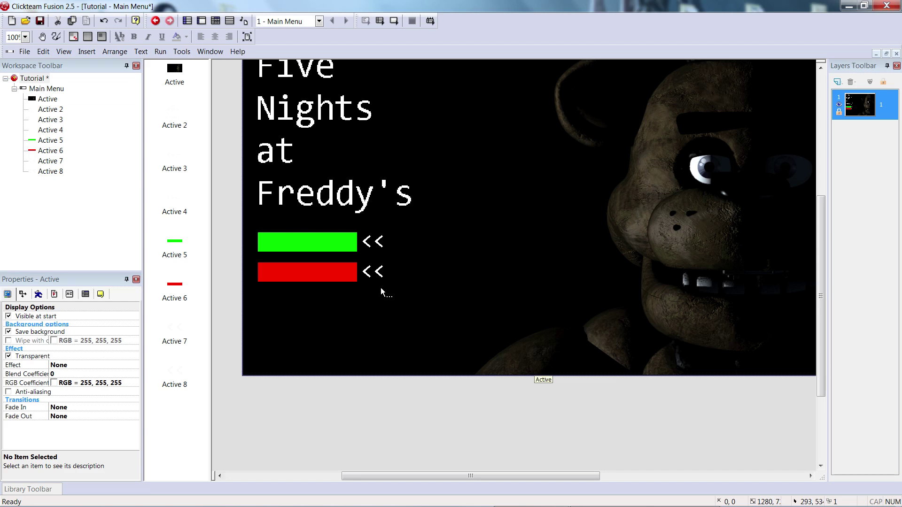
Add a Start of frame condition as a new event in the Main Menu's event editor.
left_click(216, 21)
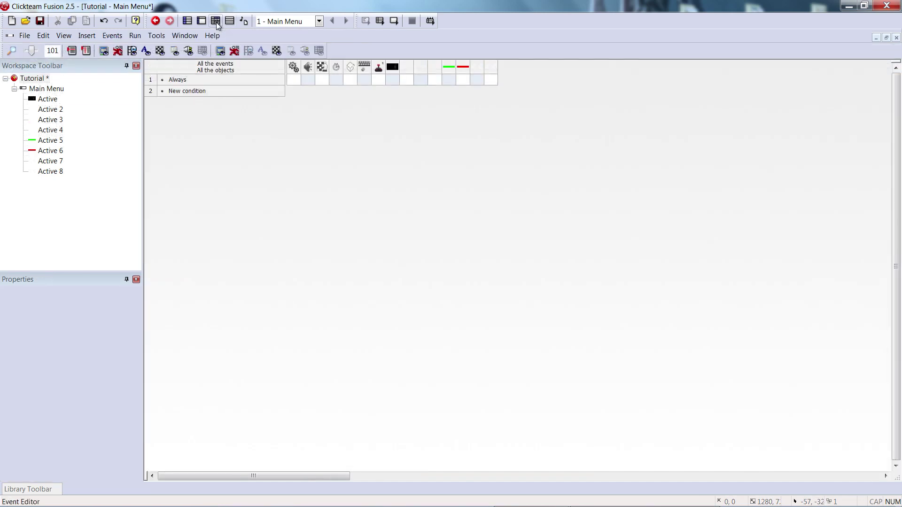
double_click(162, 91)
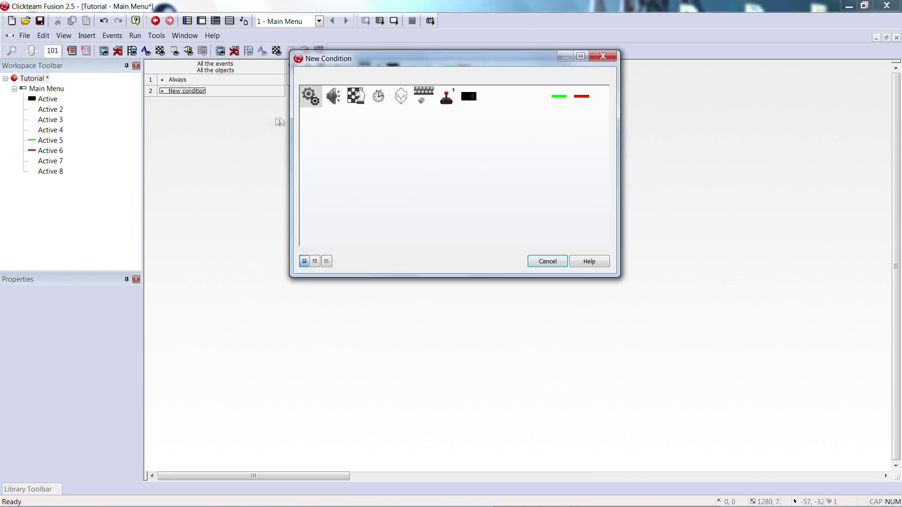
left_click(356, 97)
left_click(353, 102)
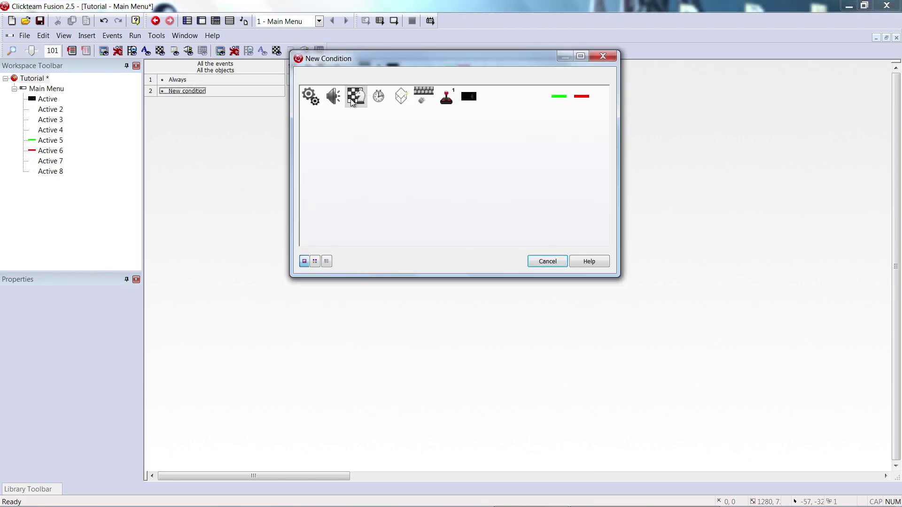
left_click(353, 100)
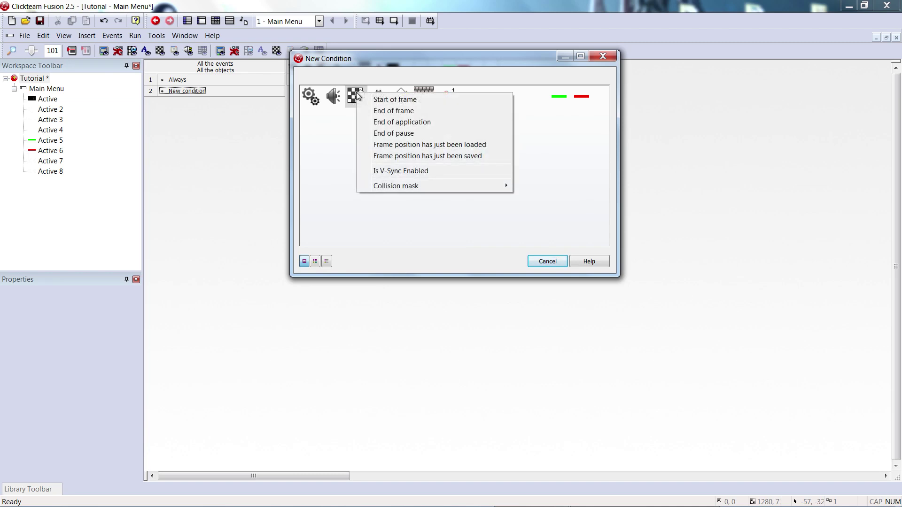
left_click(380, 99)
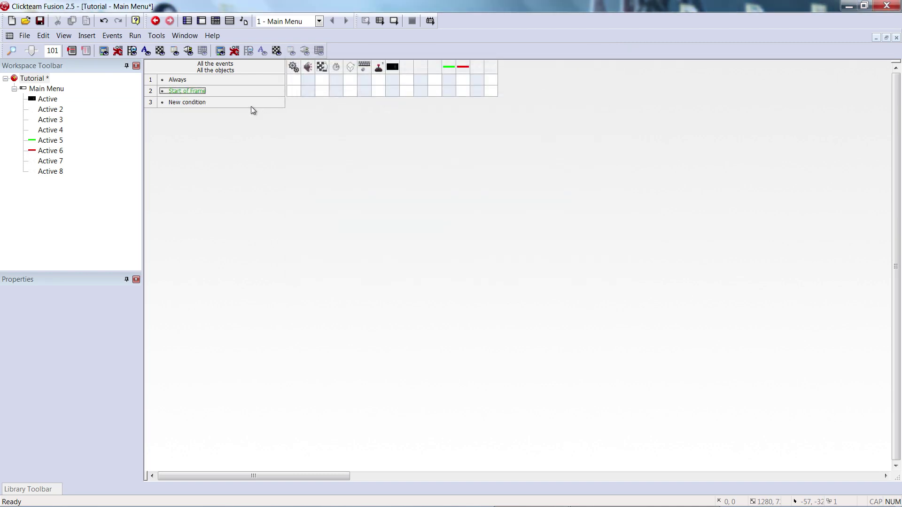
left_click(183, 81)
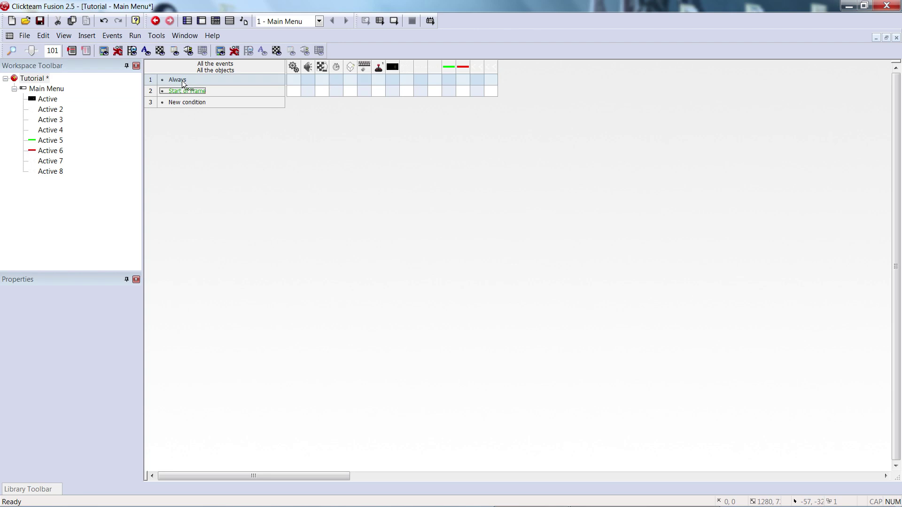
left_click_drag(182, 80, 336, 83)
left_click_drag(406, 78, 294, 187)
left_click(178, 92)
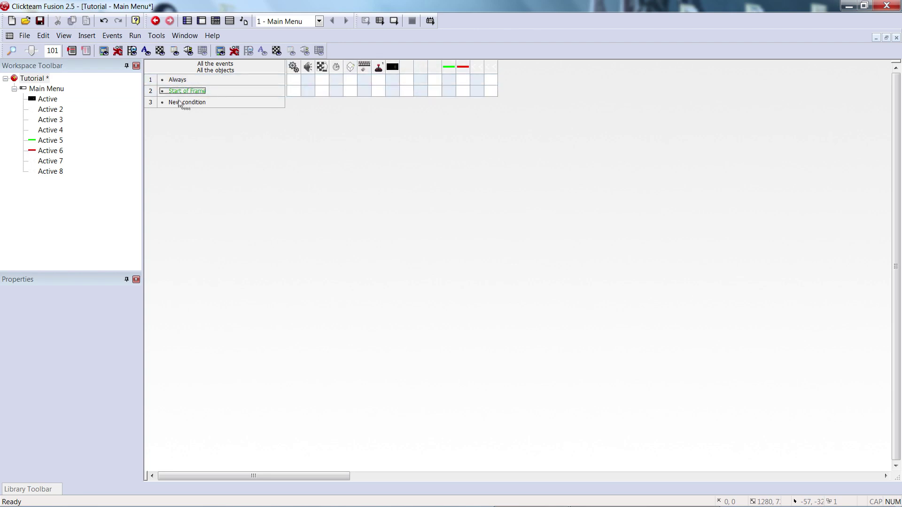
left_click_drag(176, 92, 501, 99)
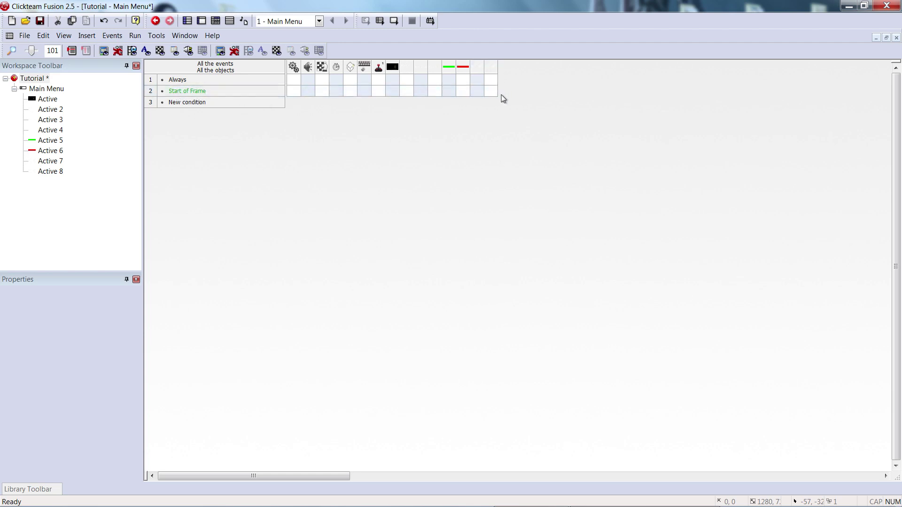
Add a Start of Frame action that makes the Active 7 double arrow invisible.
left_click(475, 90)
mouse_move(545, 141)
left_click(599, 141)
Add a Start of Frame action that makes the Active 8 double arrow invisible.
left_click(491, 92)
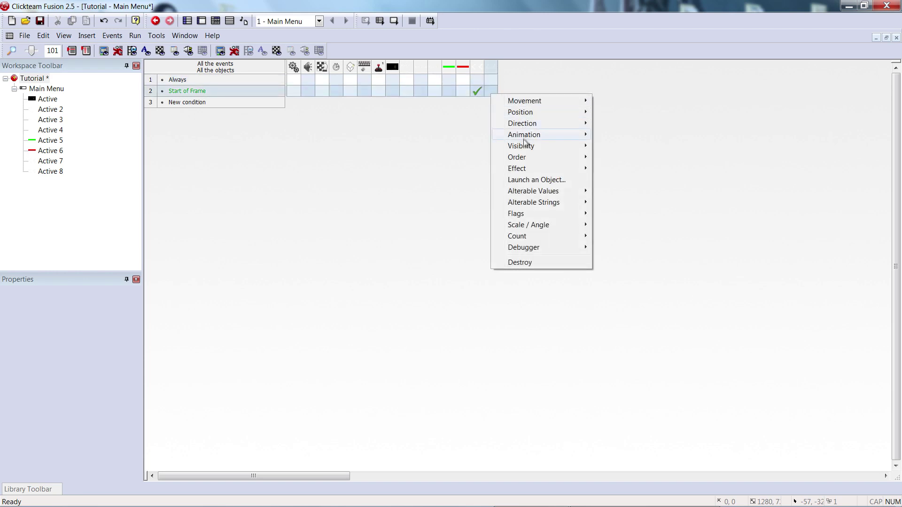
mouse_move(525, 146)
left_click(659, 145)
mouse_move(490, 91)
left_mouse_down()
mouse_move(476, 104)
mouse_move(477, 92)
left_mouse_up()
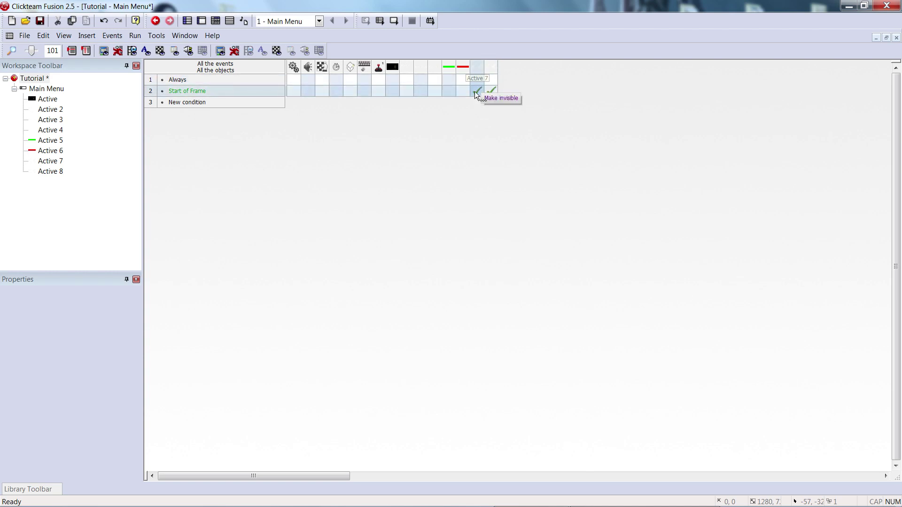
left_click(350, 91)
left_click(341, 131)
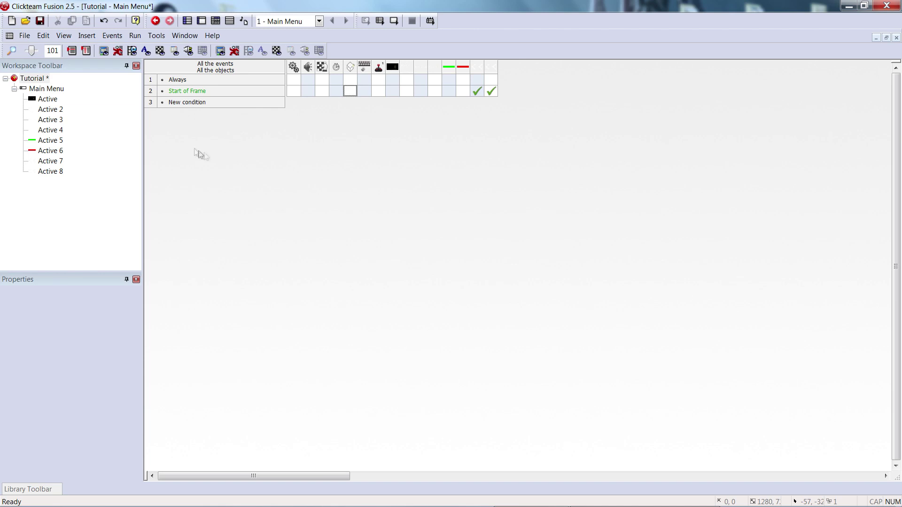
Insert a comment line reading "Selection" with a red background below the Start of Frame event.
right_click(151, 104)
mouse_move(190, 132)
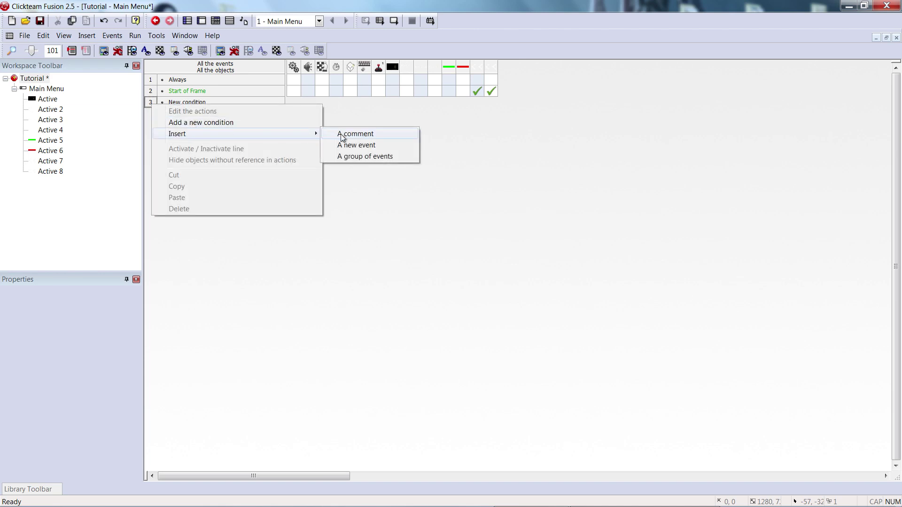
left_click(342, 133)
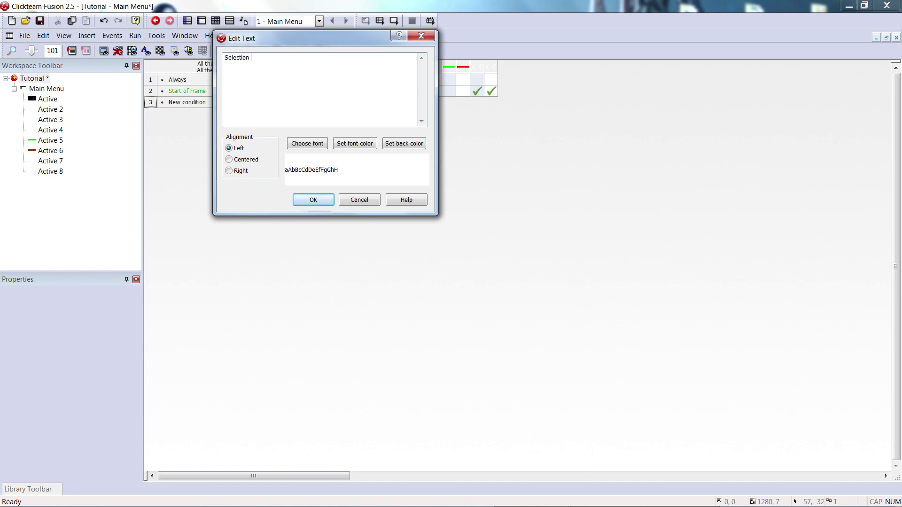
left_click(404, 145)
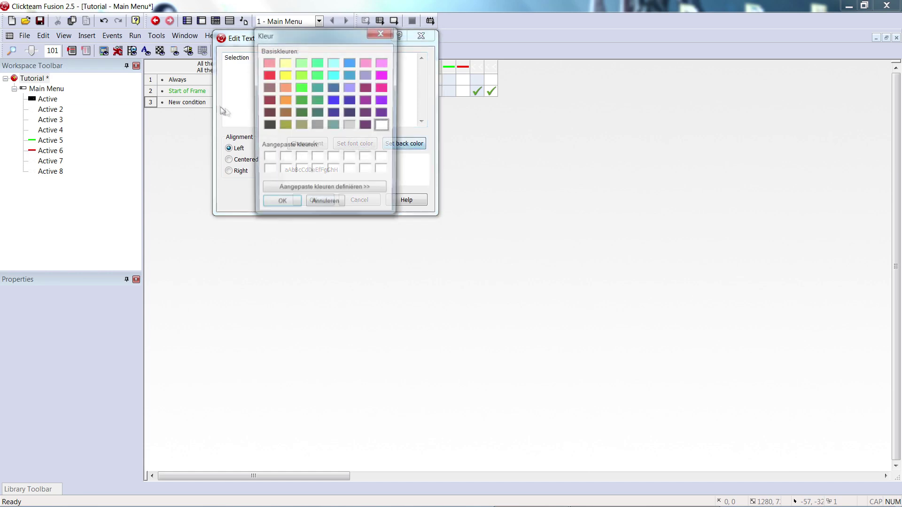
left_click(267, 75)
left_click(282, 206)
left_click(313, 200)
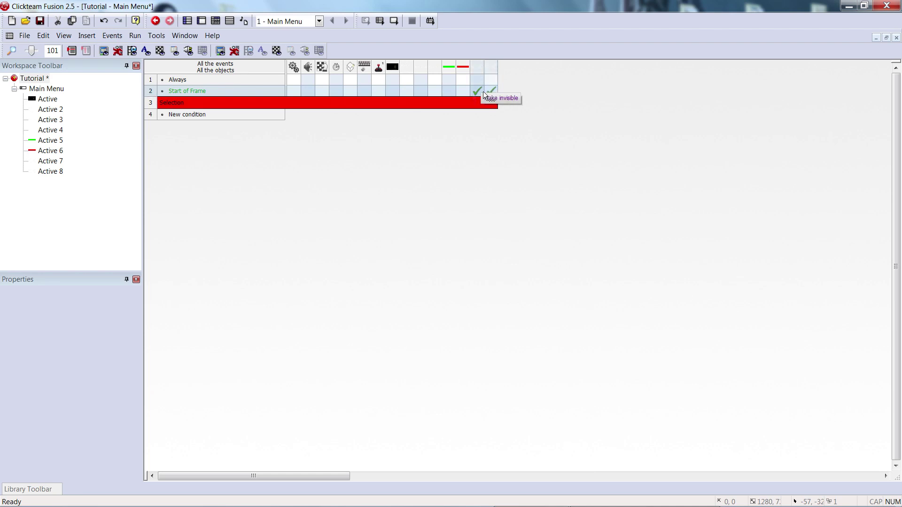
Add a new event below the Selection comment that checks for the mouse pointer over the green bar, Active 5.
right_click(156, 115)
mouse_move(189, 148)
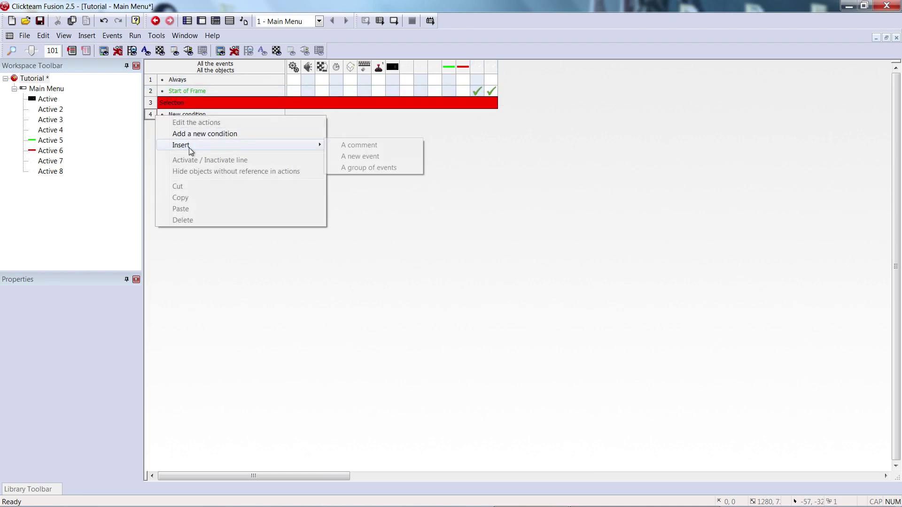
left_click(378, 158)
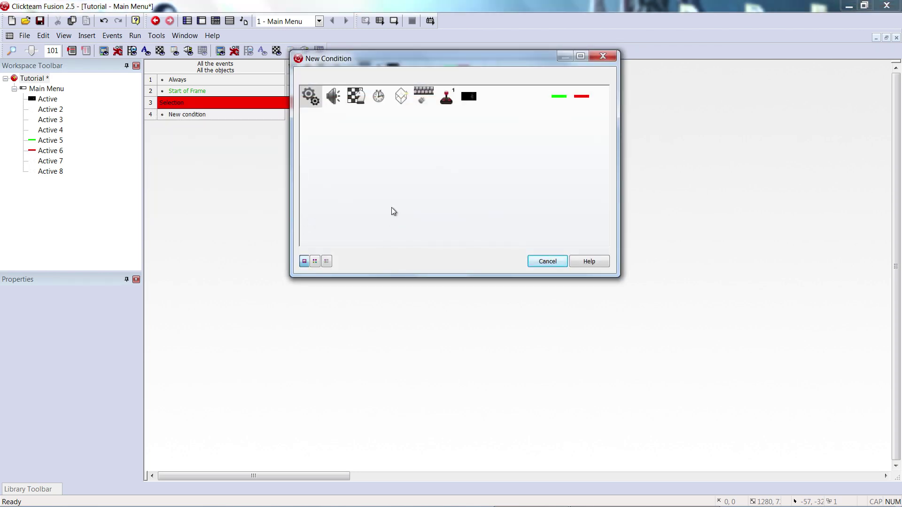
left_click(422, 94)
mouse_move(454, 115)
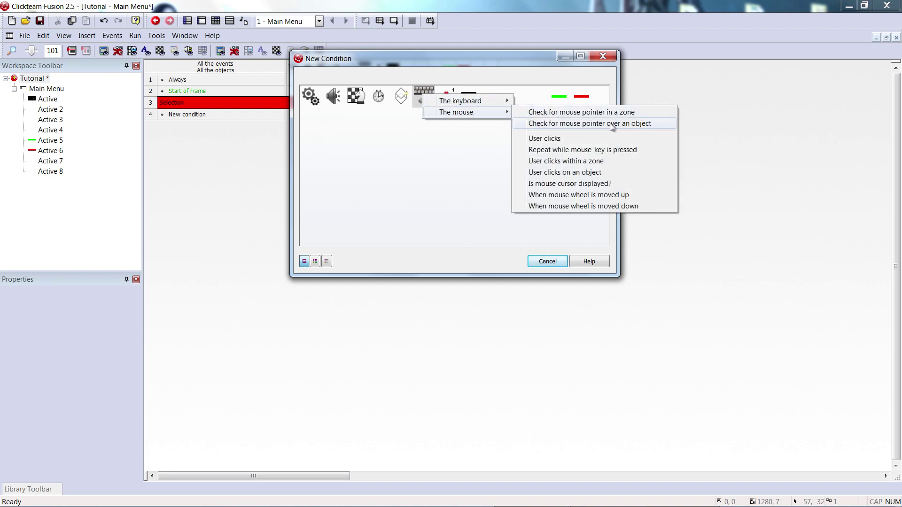
left_click(655, 126)
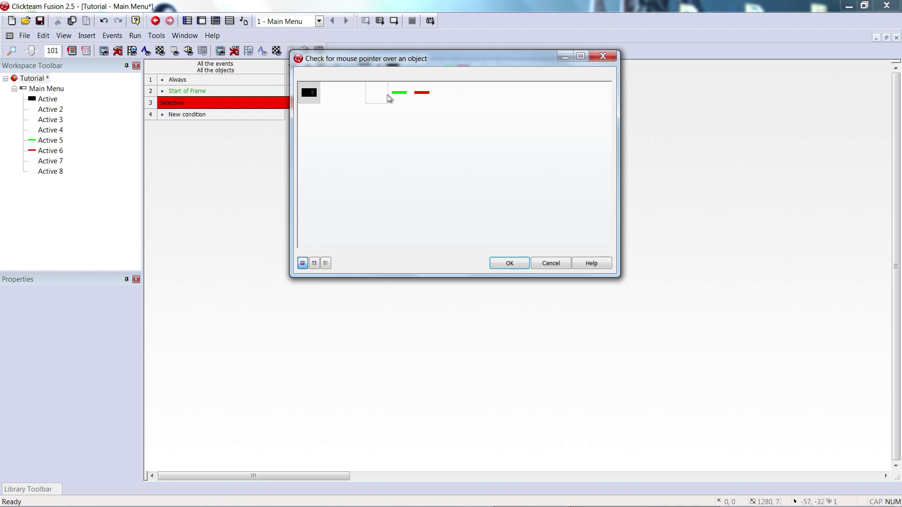
left_click(510, 263)
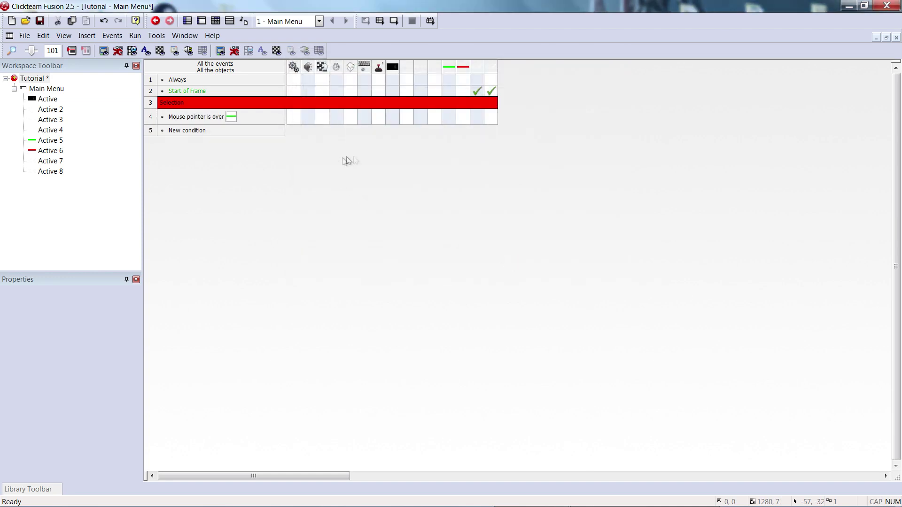
For the green bar's mouse-over event, make Active 7 reappear and Active 8 invisible.
right_click(475, 120)
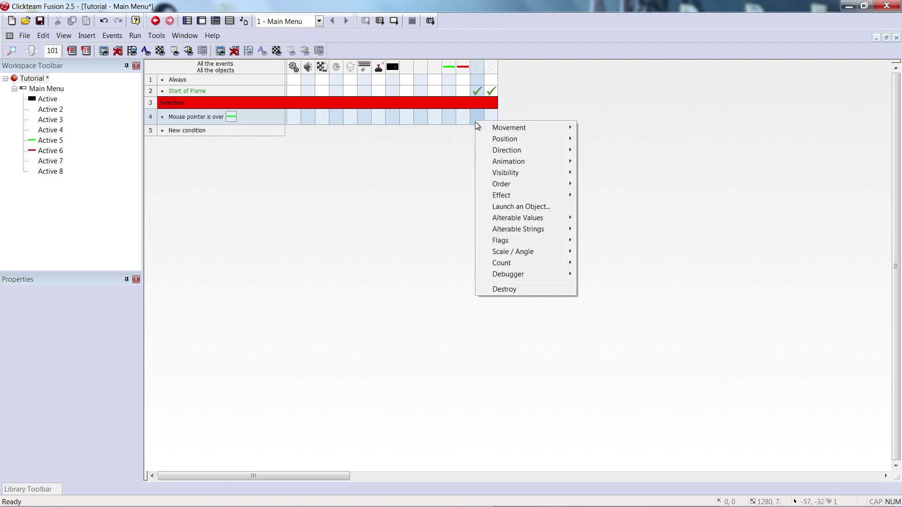
mouse_move(499, 172)
left_click(641, 184)
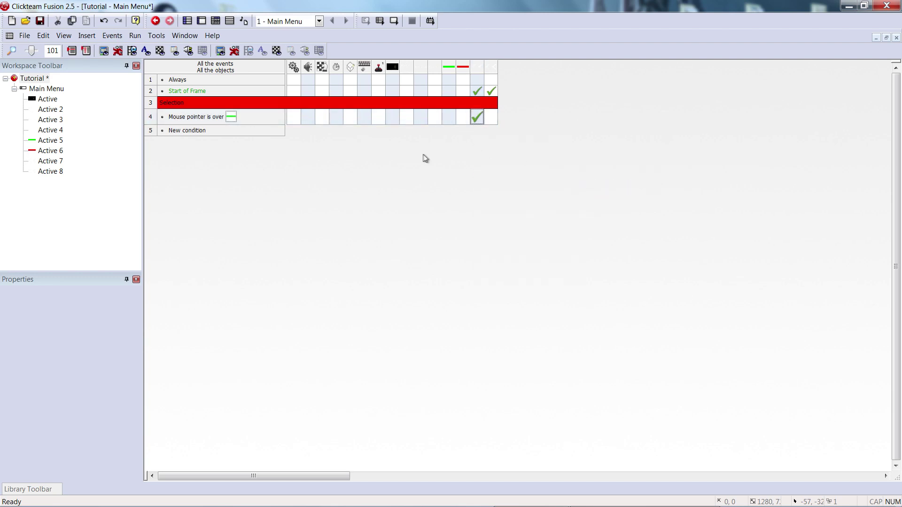
right_click(493, 117)
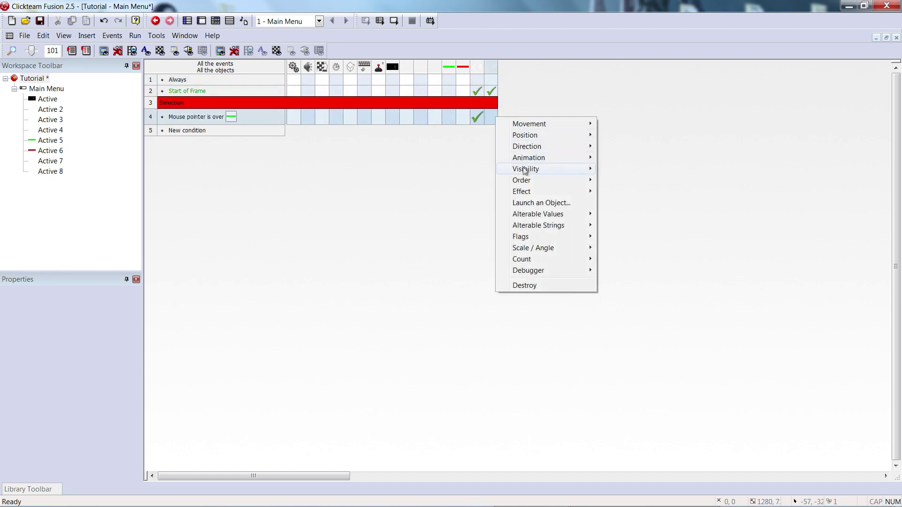
mouse_move(540, 169)
left_click(640, 170)
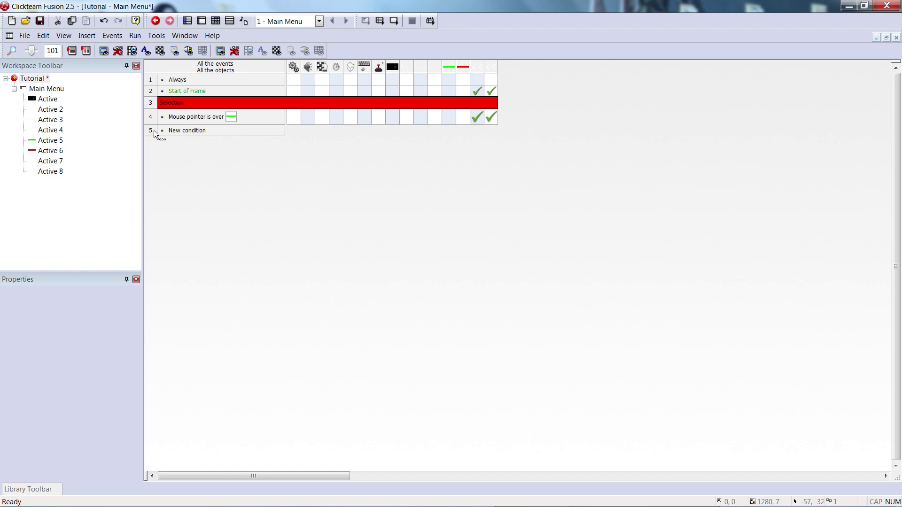
Add another event that checks for the mouse pointer over the red bar, Active 6.
double_click(182, 130)
left_click(581, 96)
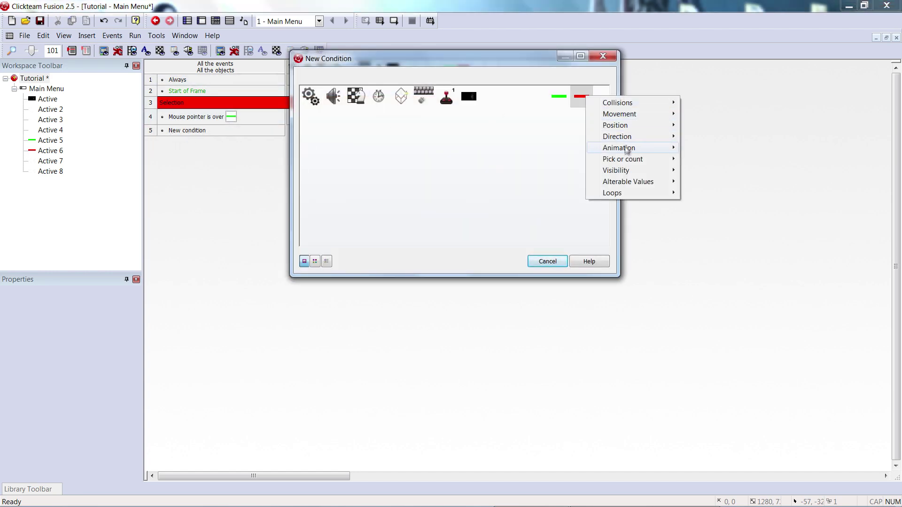
left_click(423, 98)
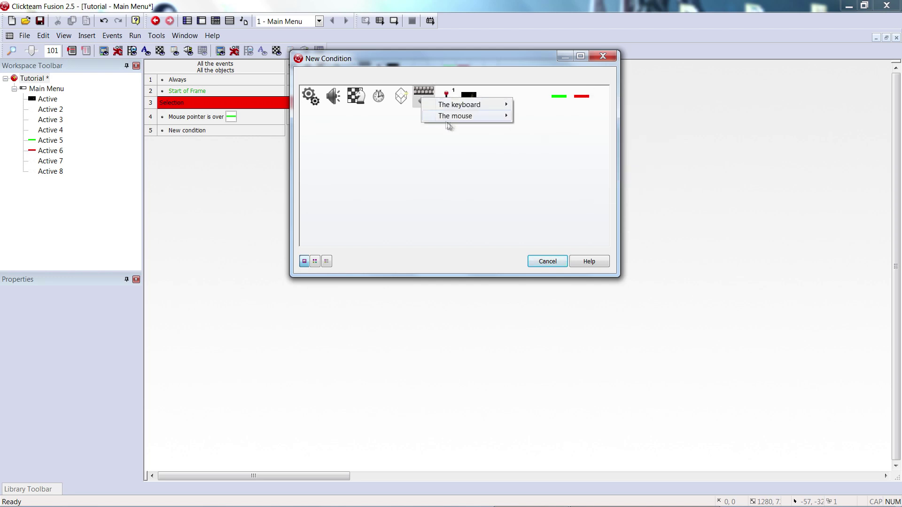
mouse_move(464, 115)
left_click(559, 126)
left_click(423, 93)
left_click(509, 263)
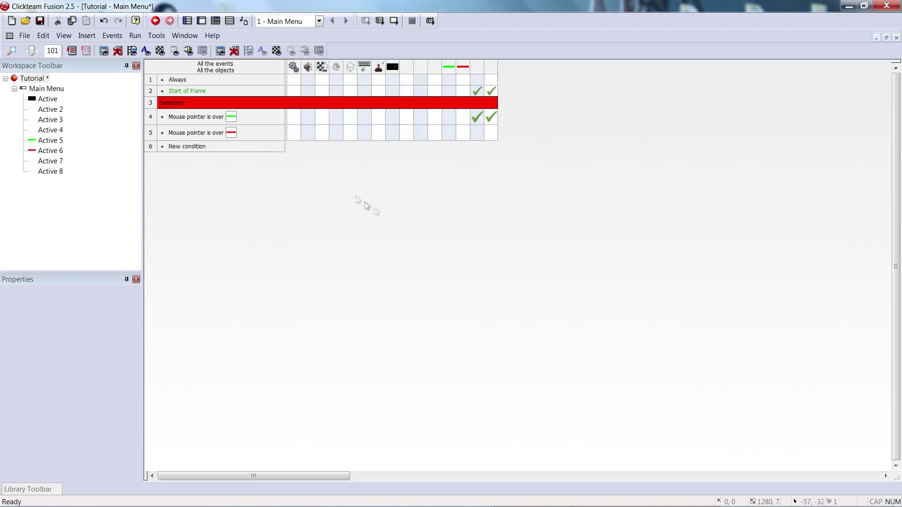
For the red bar's mouse-over event, make Active 8 reappear and Active 7 invisible.
right_click(495, 132)
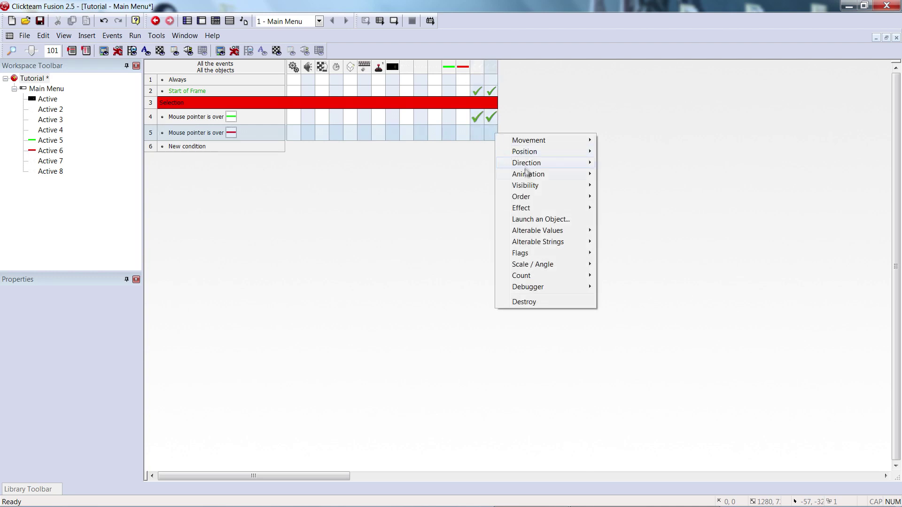
mouse_move(526, 185)
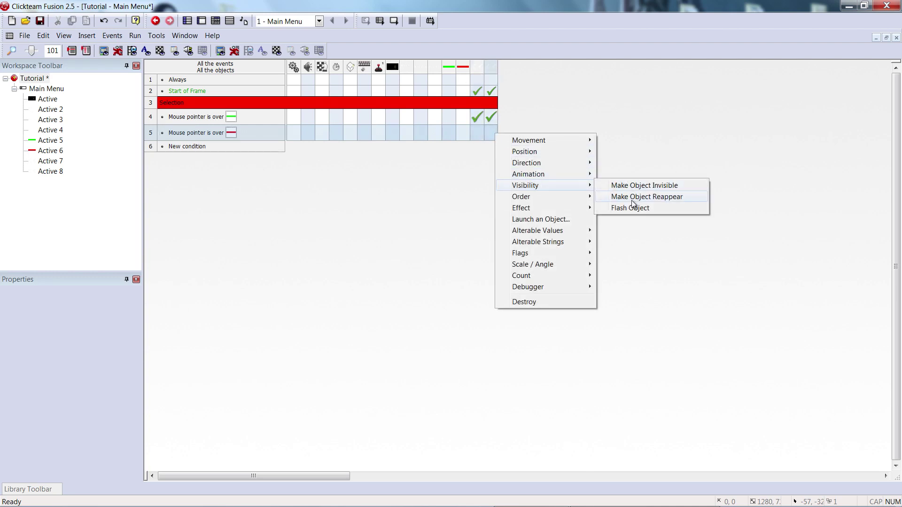
left_click(632, 201)
right_click(477, 133)
mouse_move(516, 186)
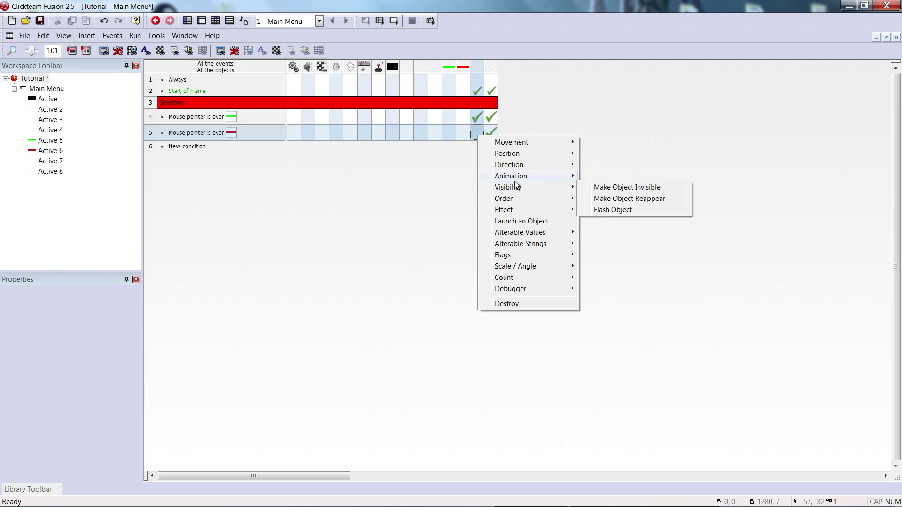
left_click(626, 187)
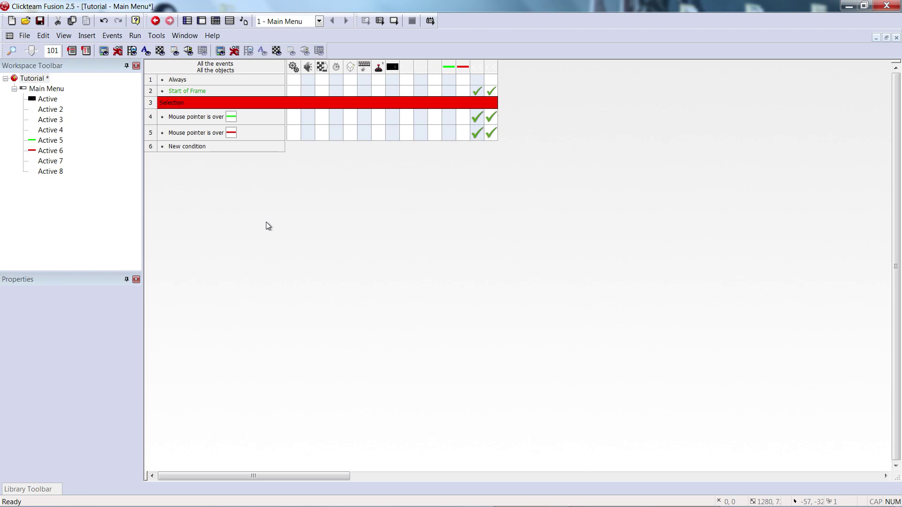
mouse_move(491, 117)
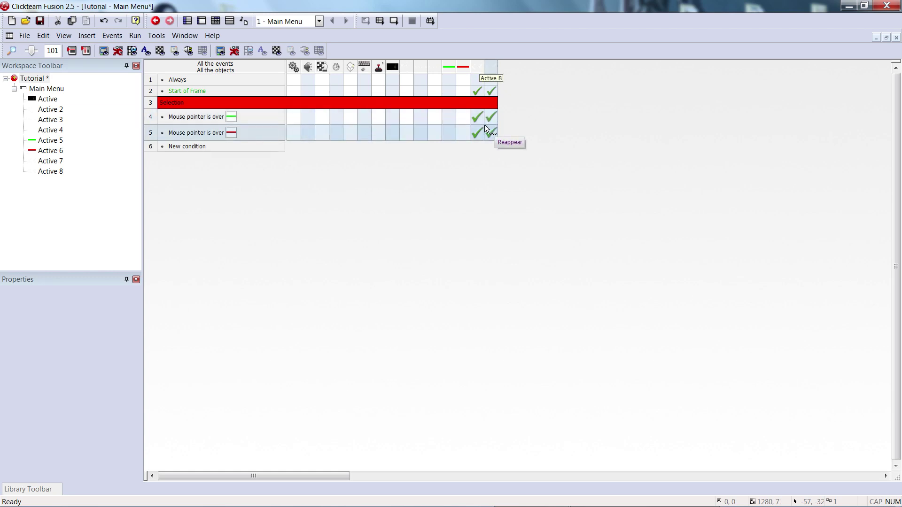
mouse_move(486, 131)
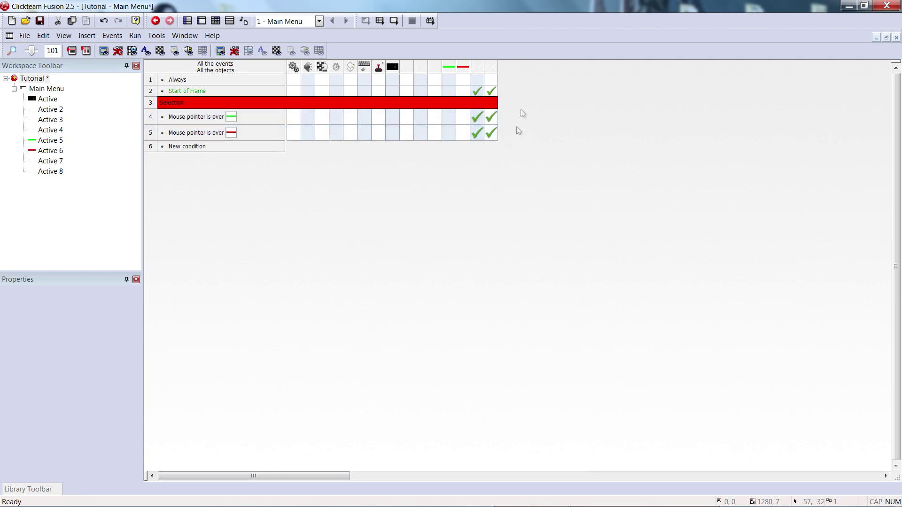
Run the frame to test the double arrows beside New Game and Continue, and close the preview.
key("F7")
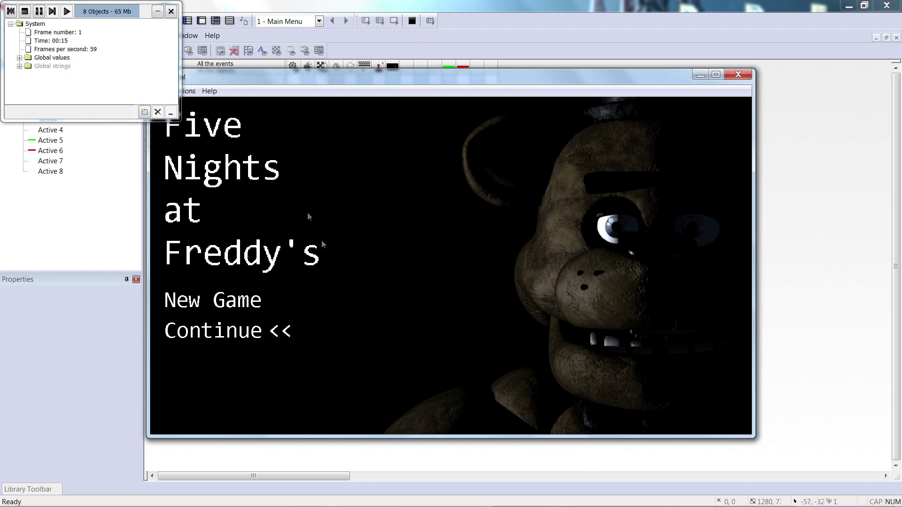
left_click(171, 11)
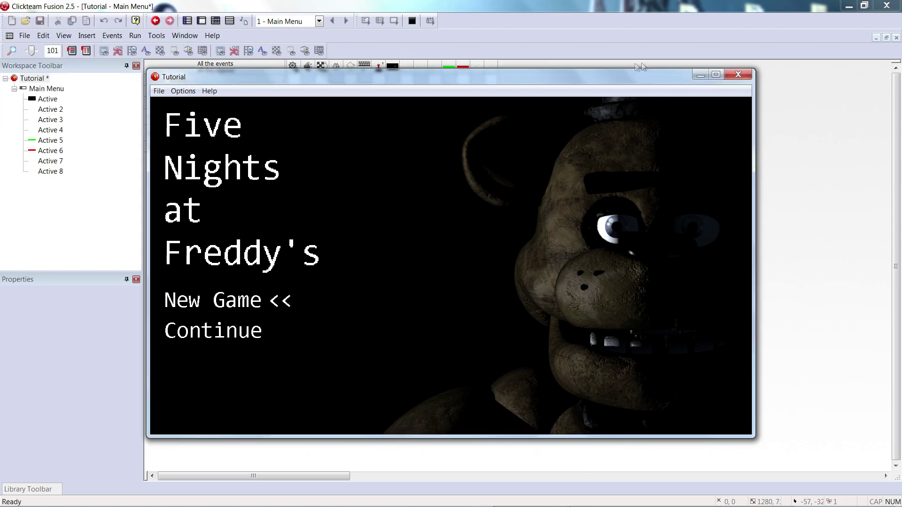
left_click(736, 75)
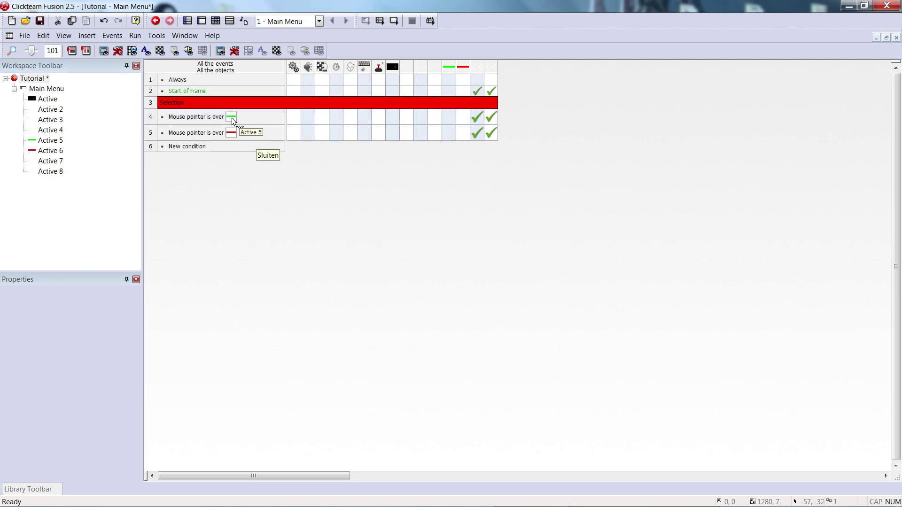
Add a Play Sample action to the green bar's mouse-over event, using blip3.wav from the Sounds1 folder.
left_click(306, 117)
mouse_move(337, 136)
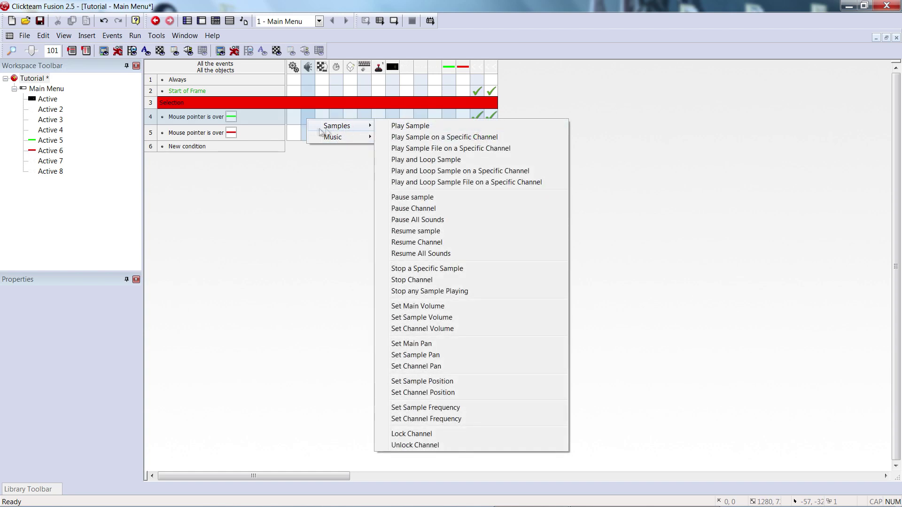
left_click(396, 126)
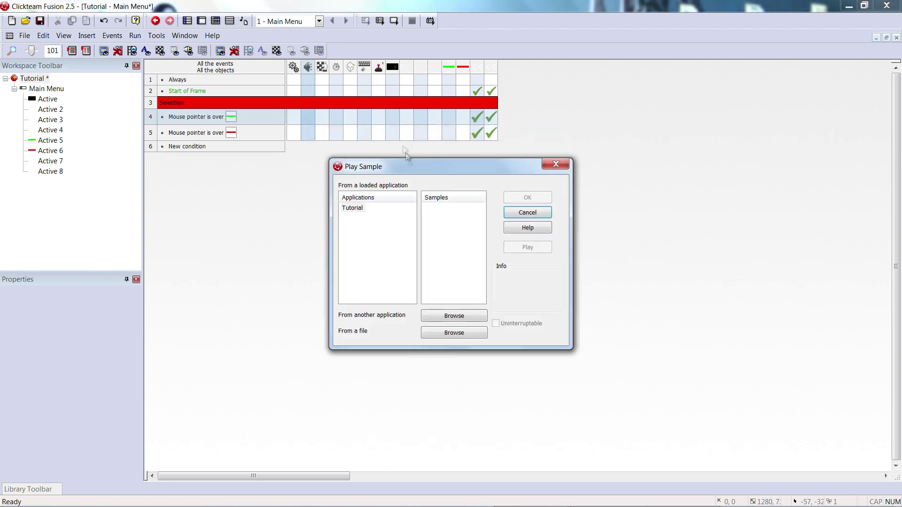
left_click(451, 333)
left_click(225, 29)
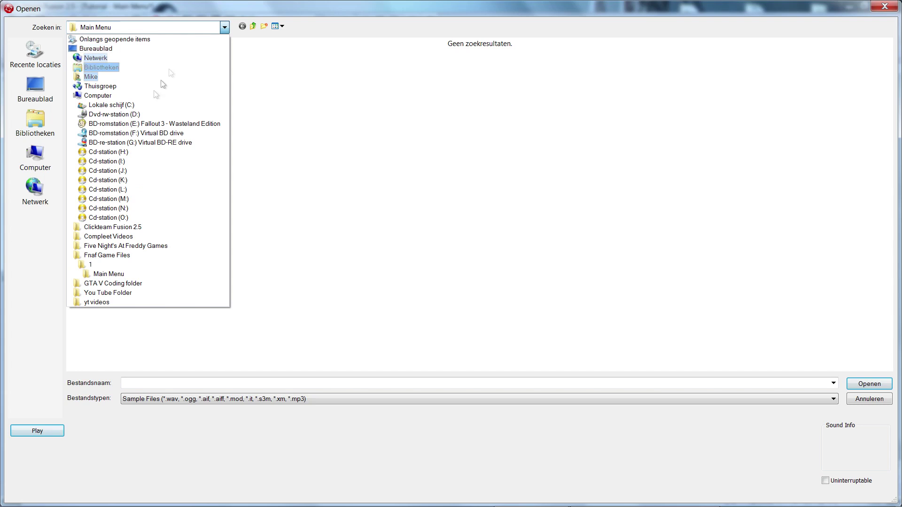
left_click(91, 263)
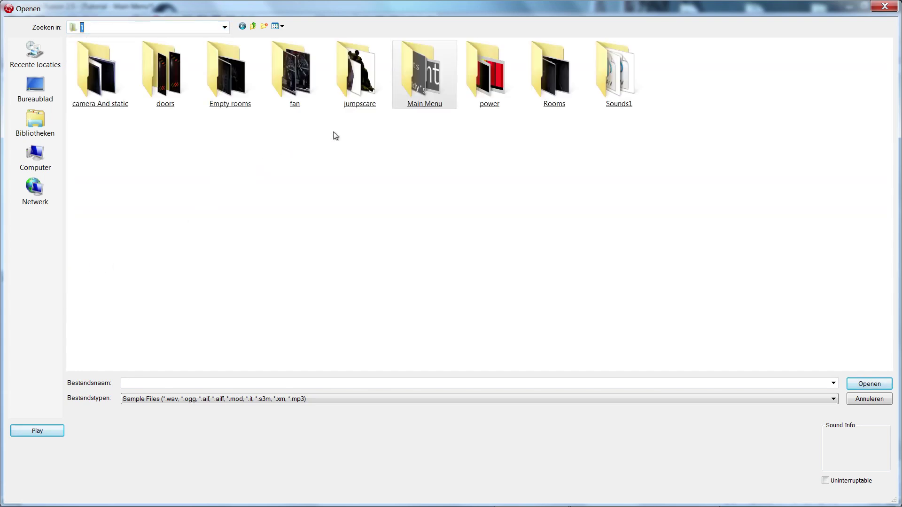
double_click(619, 89)
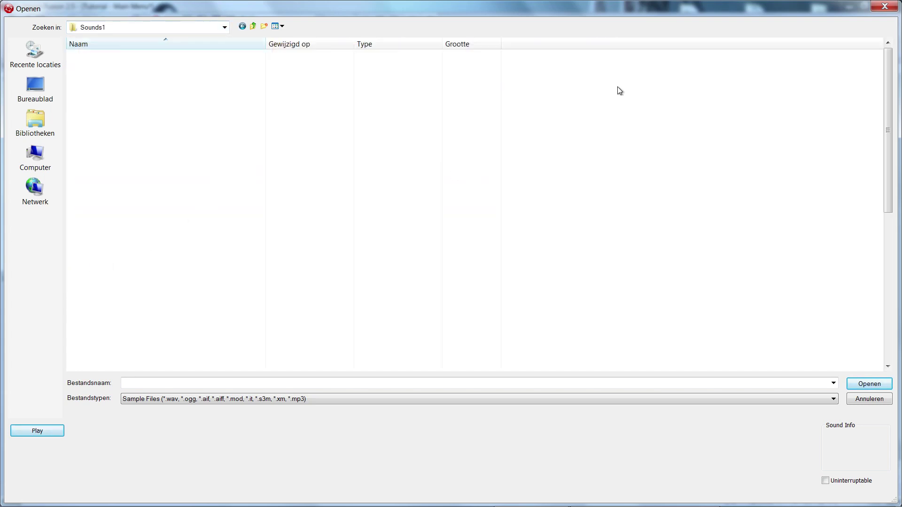
left_click(292, 179)
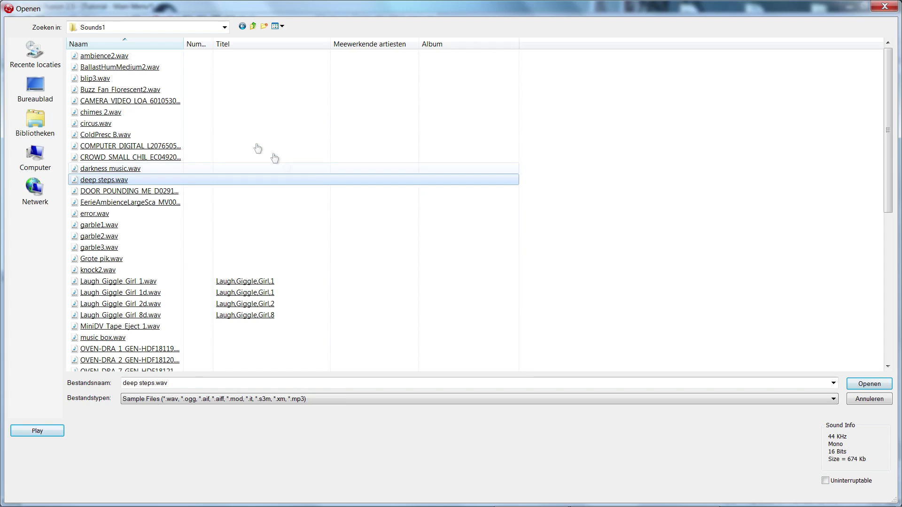
left_click(95, 79)
double_click(95, 78)
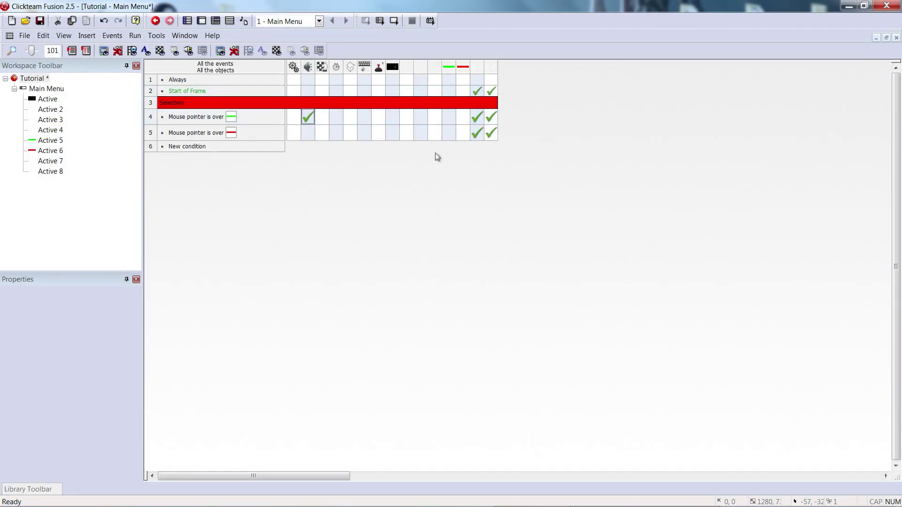
Copy the blip sound action to the red bar's mouse-over event, and test it by running the frame.
left_click_drag(308, 117, 308, 131)
left_click(390, 22)
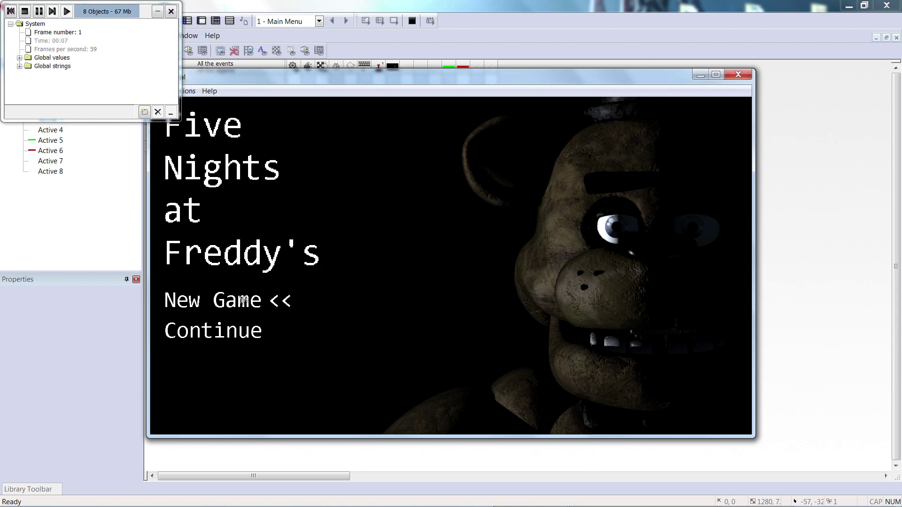
left_click(737, 75)
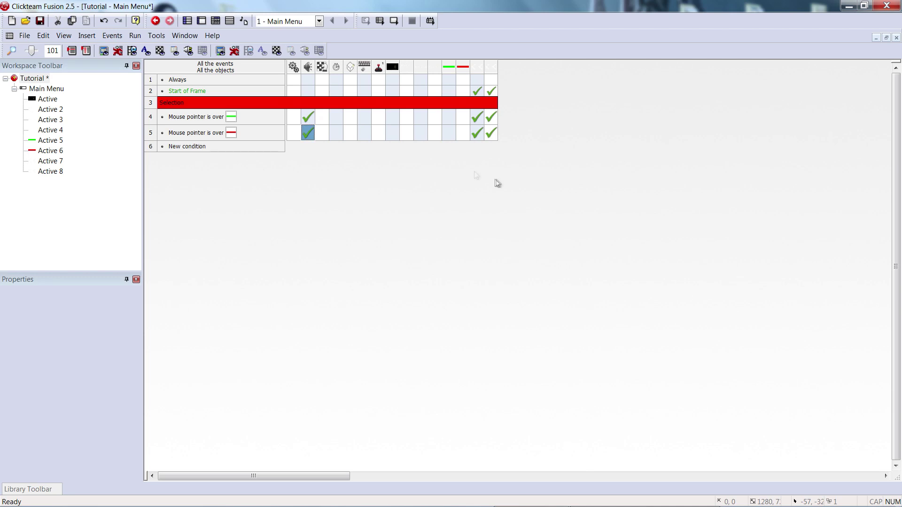
Insert the limit condition Only one action when event loops into the green bar's mouse-over event.
right_click(210, 117)
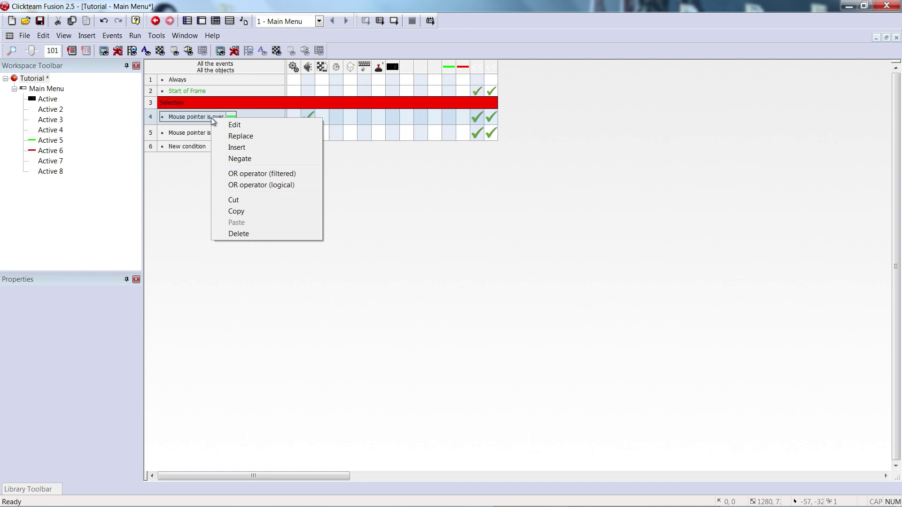
left_click(238, 147)
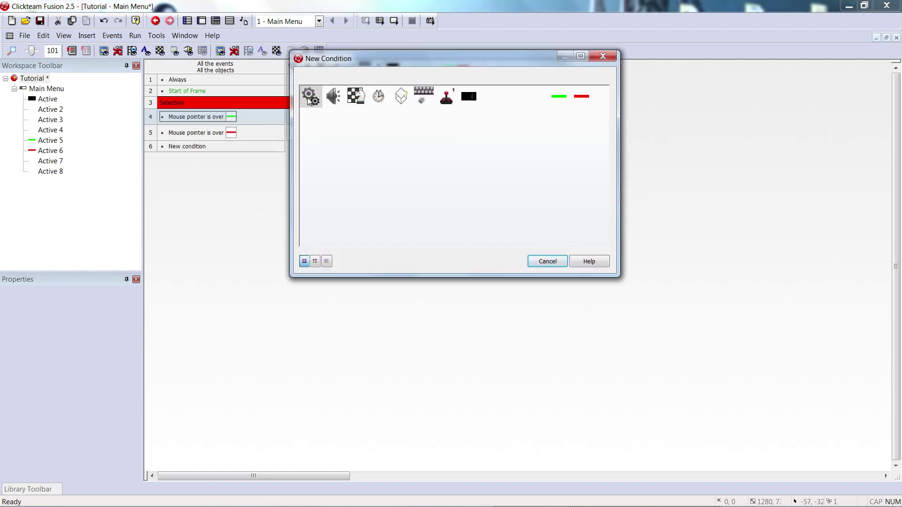
left_click(309, 99)
mouse_move(339, 172)
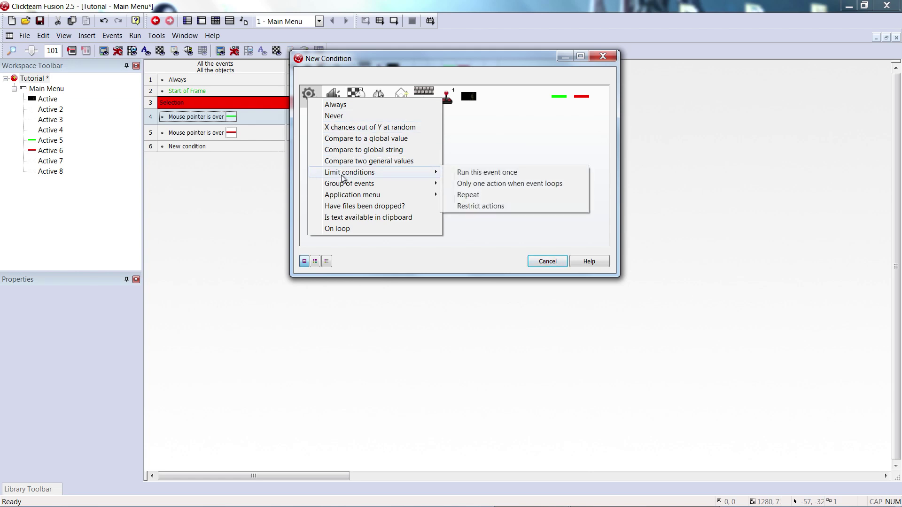
left_click(525, 187)
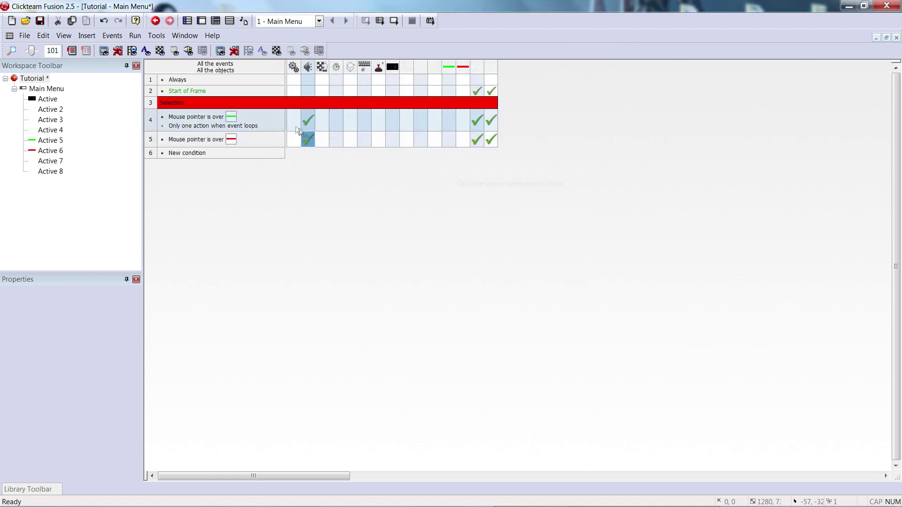
Insert Only one action when event loops into the red bar's mouse-over event, and test the hover sound by running the frame.
left_click(215, 137)
right_click(215, 136)
left_click(280, 164)
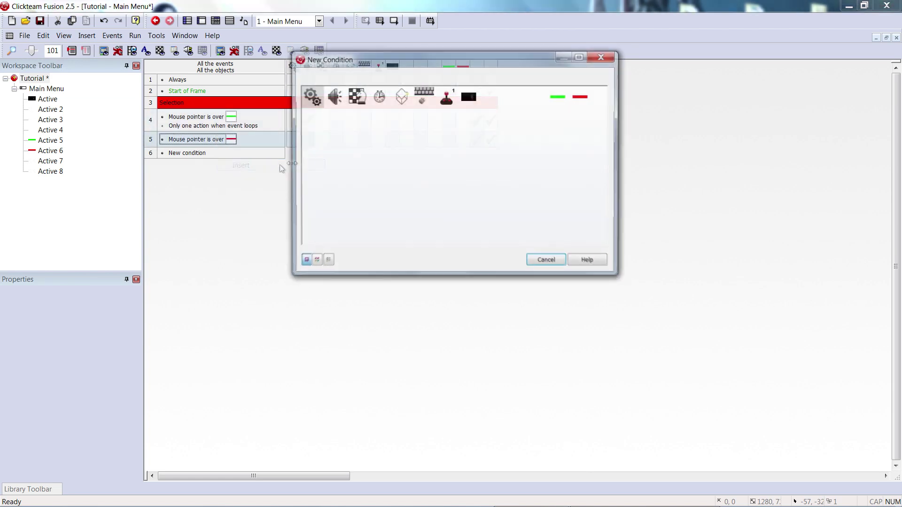
left_click(312, 97)
mouse_move(350, 170)
left_click(497, 183)
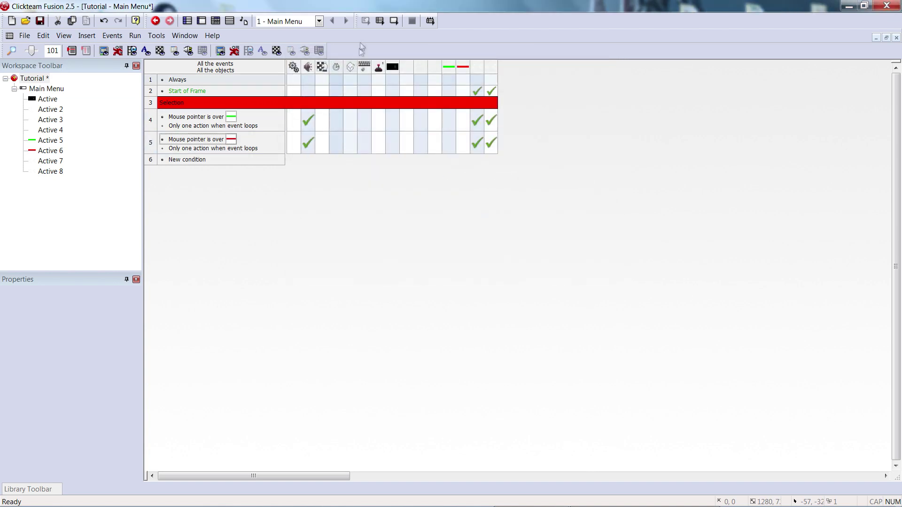
left_click(394, 21)
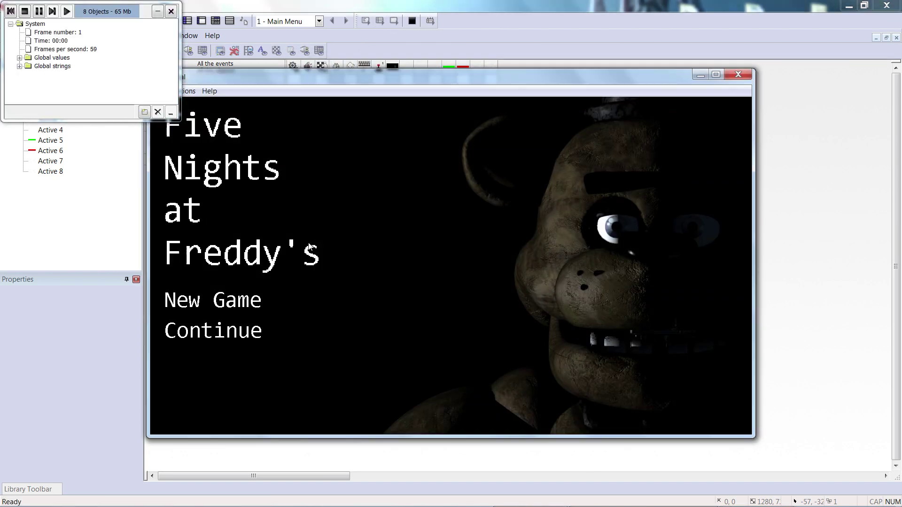
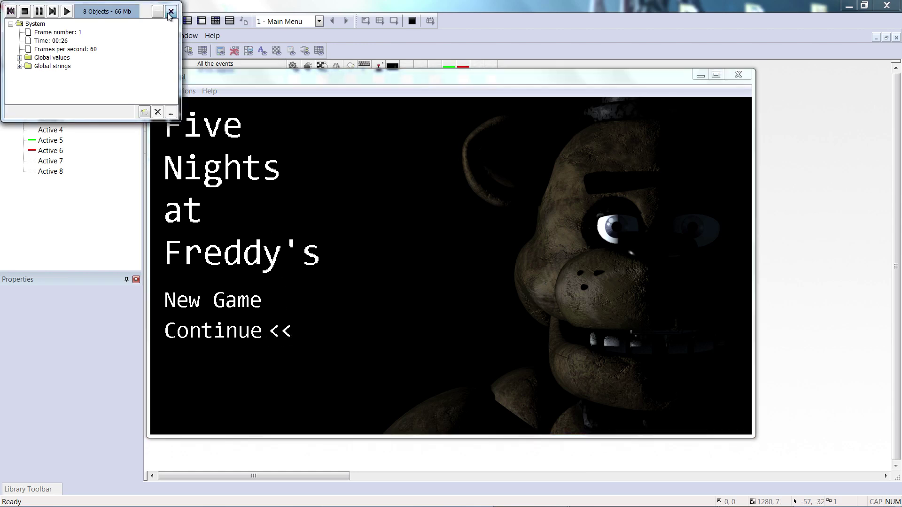
left_click(747, 73)
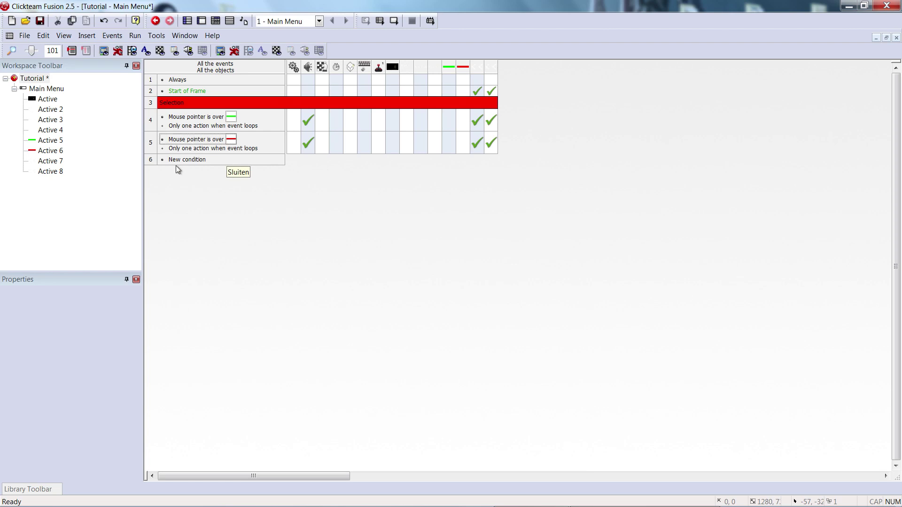
Add a new event that checks for the mouse pointer over the green bar, Active 5, and negate its condition.
right_click(151, 159)
mouse_move(176, 188)
left_click(360, 200)
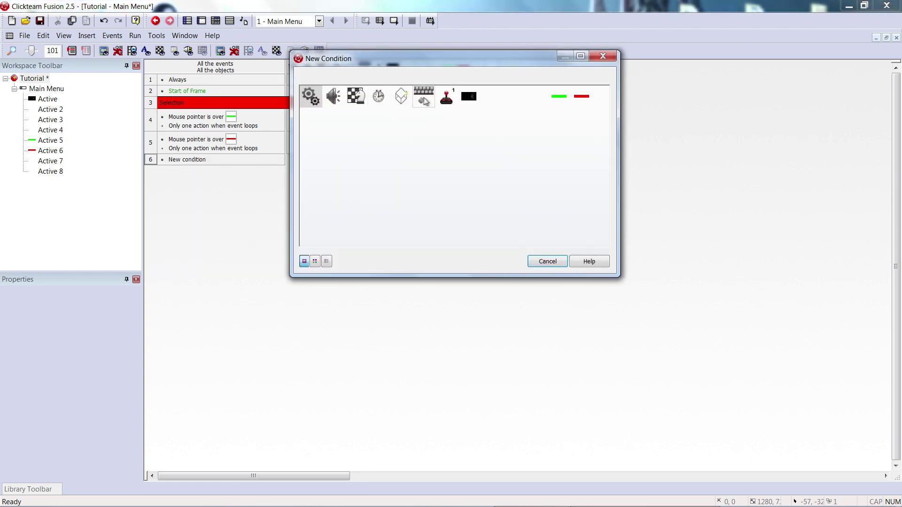
left_click(424, 98)
mouse_move(468, 115)
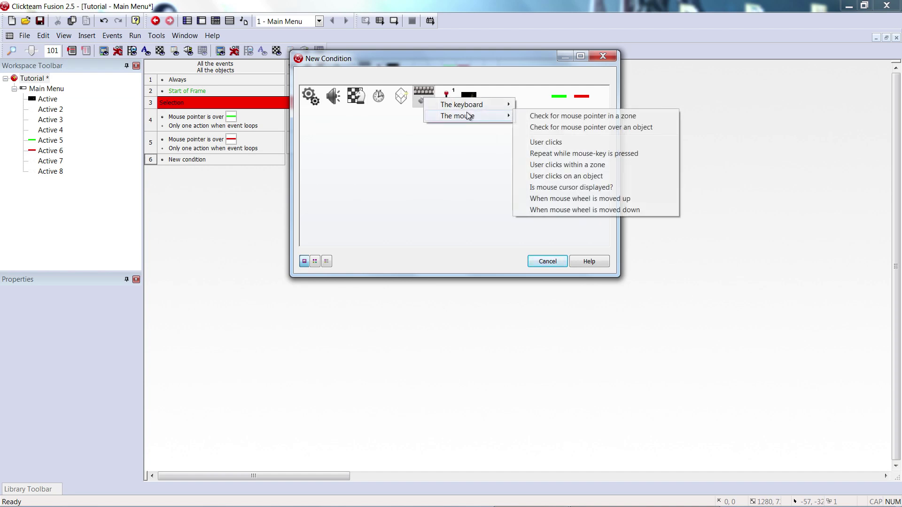
left_click(557, 127)
left_click(408, 97)
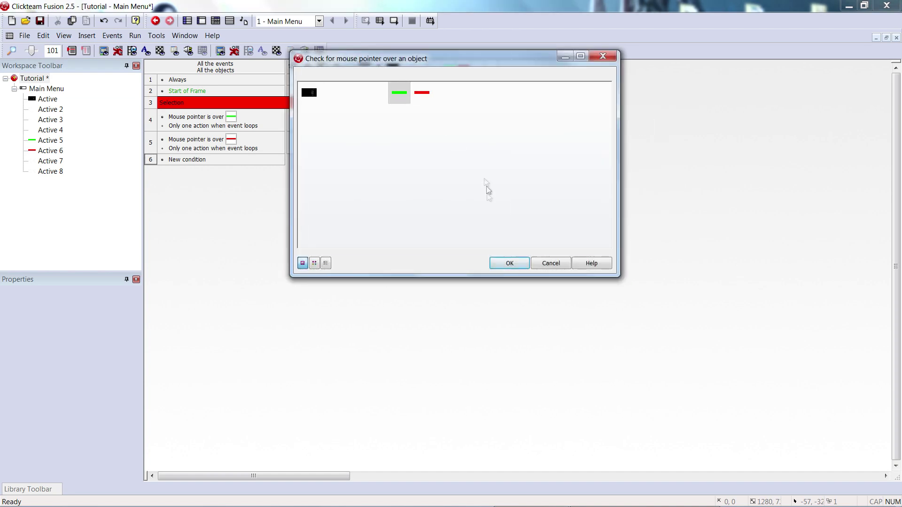
left_click(509, 264)
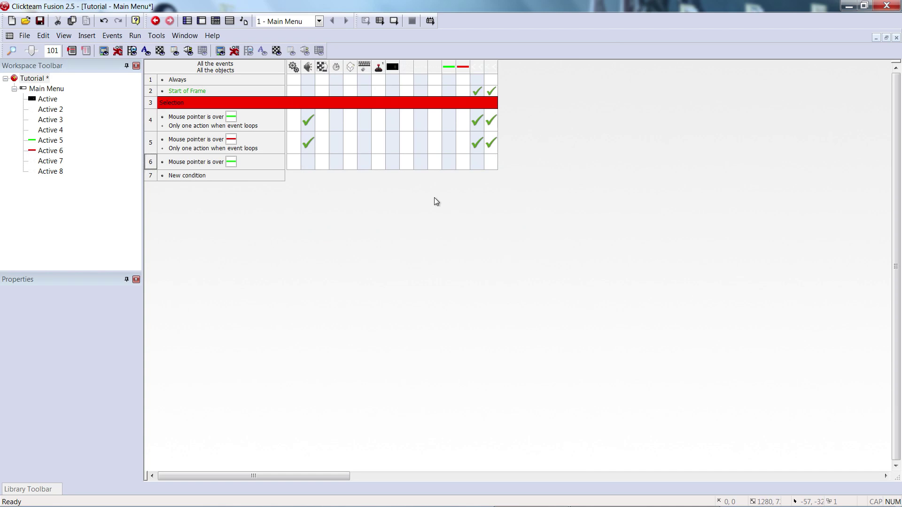
left_click_drag(202, 166, 227, 167)
right_click(178, 165)
left_click(205, 203)
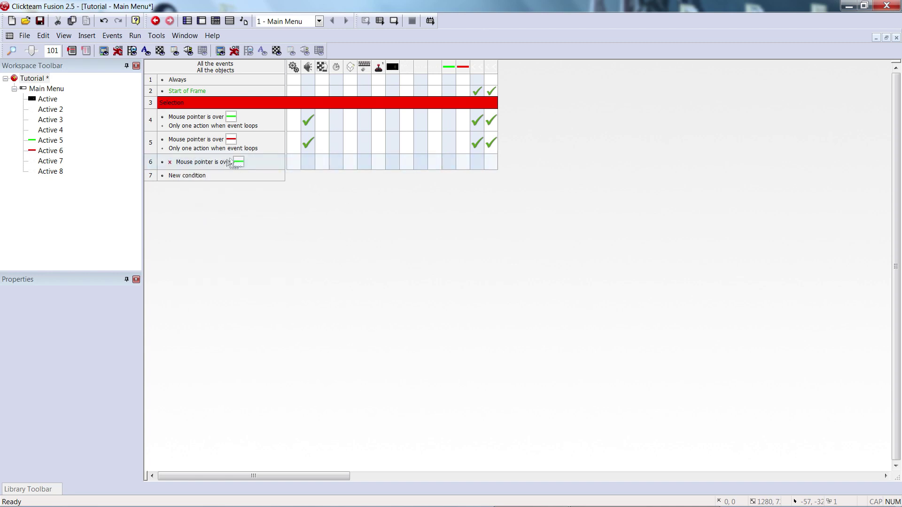
right_click(214, 163)
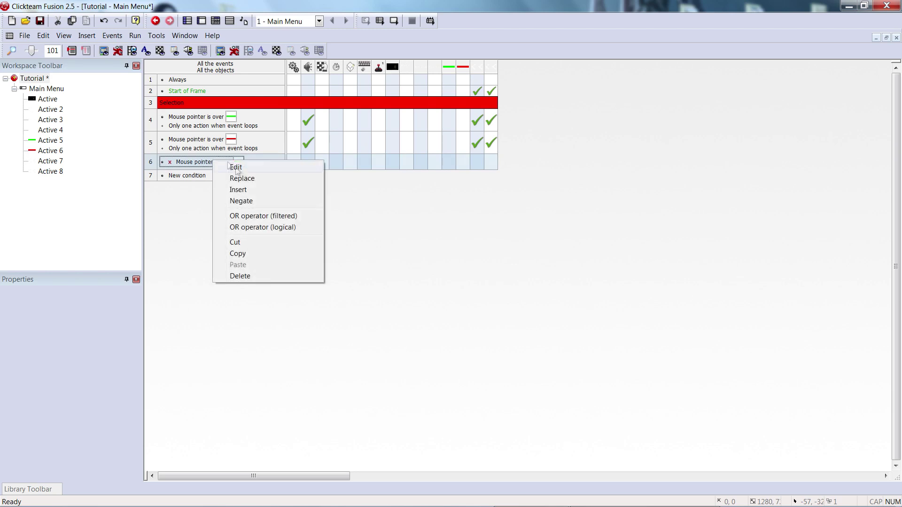
left_click(195, 206)
left_click(222, 168)
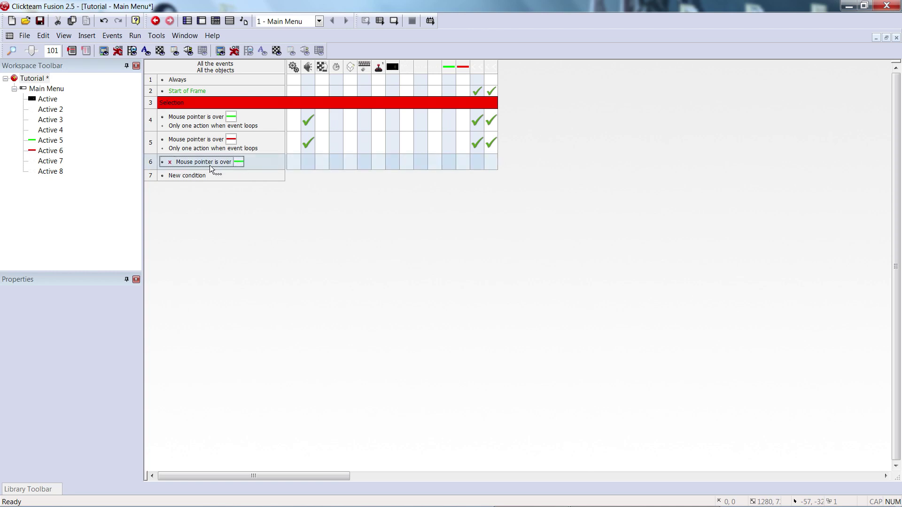
left_click(234, 162)
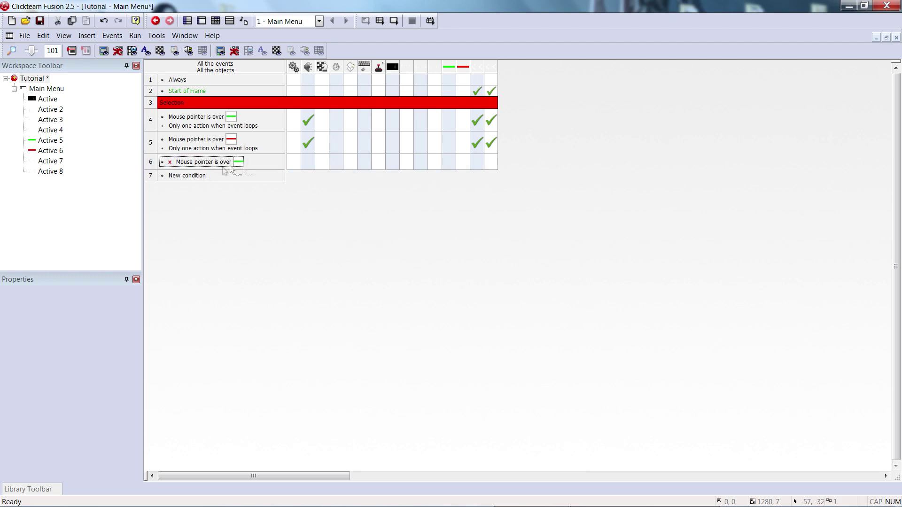
For the green bar's negated mouse-over event, make Active 7 invisible.
mouse_move(235, 162)
left_mouse_down()
mouse_move(458, 99)
mouse_move(480, 66)
mouse_move(475, 162)
left_mouse_up()
left_click(475, 162)
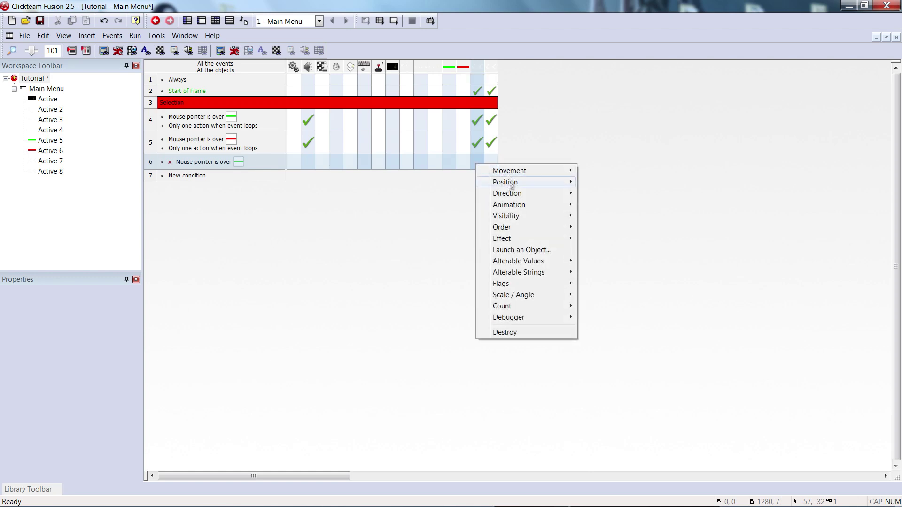
mouse_move(510, 216)
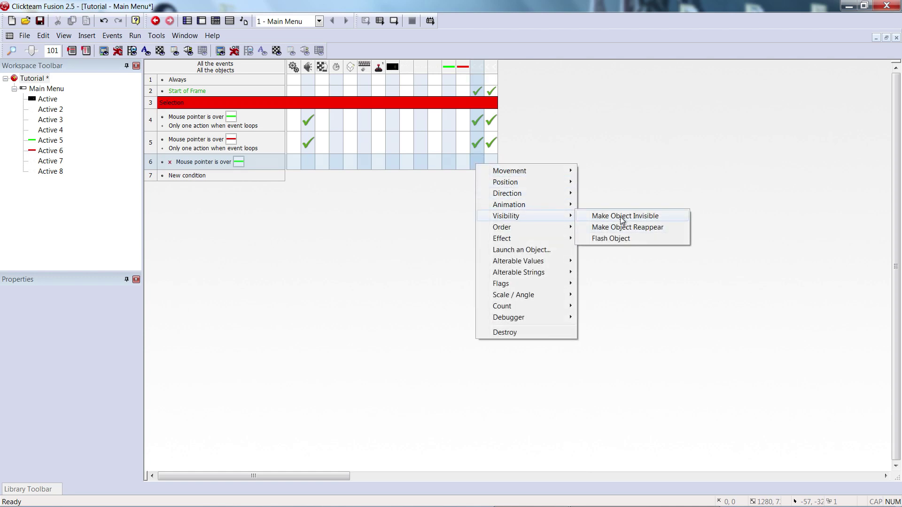
left_click(622, 217)
Duplicate the negated event for the red bar, Active 6, and move its invisibility action to Active 8.
left_click_drag(148, 165, 151, 182)
double_click(243, 177)
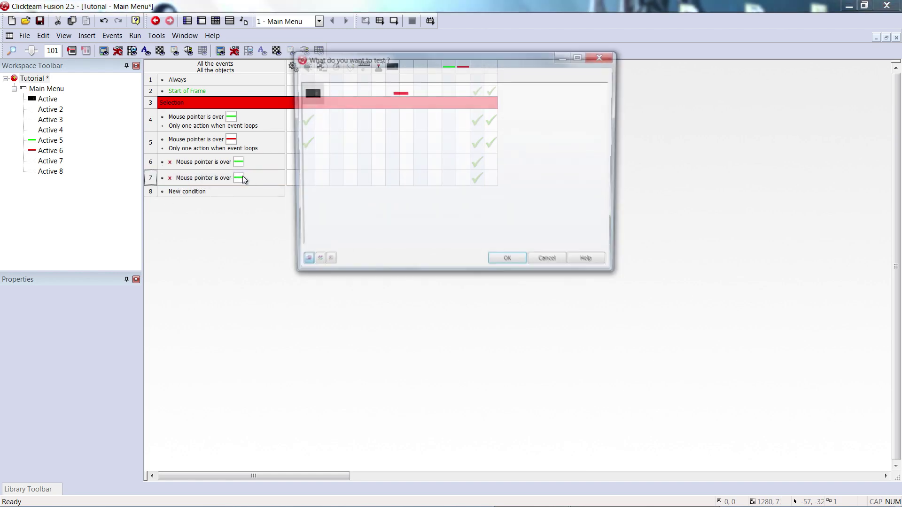
double_click(400, 93)
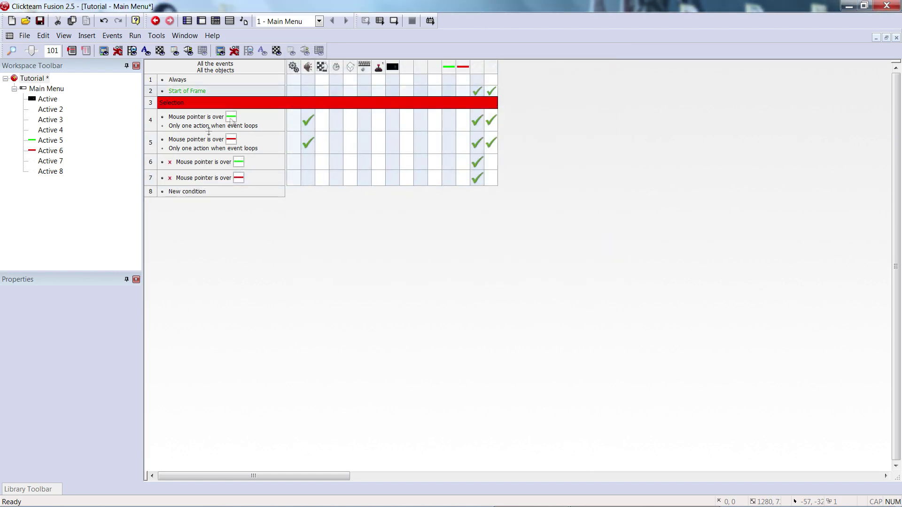
left_click_drag(469, 148, 484, 180)
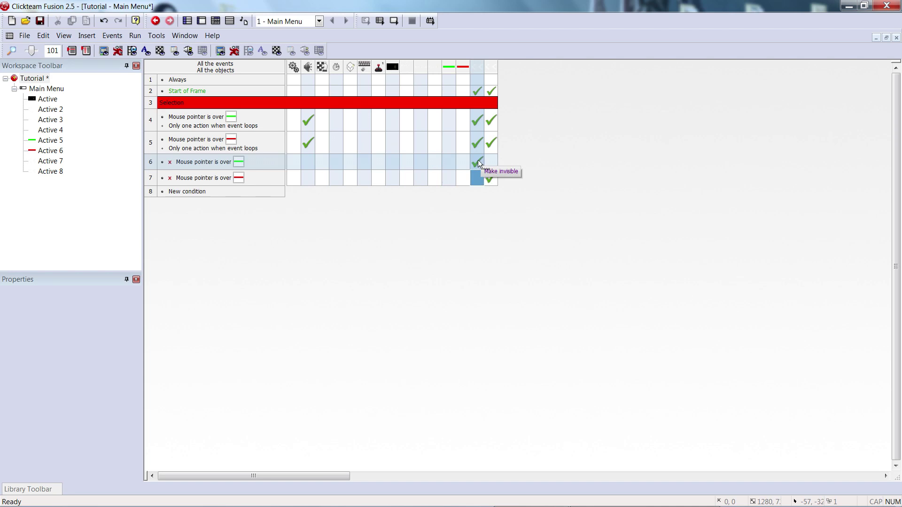
Run the frame to test that the double arrows disappear when the pointer leaves New Game or Continue, and close the preview.
left_click(398, 22)
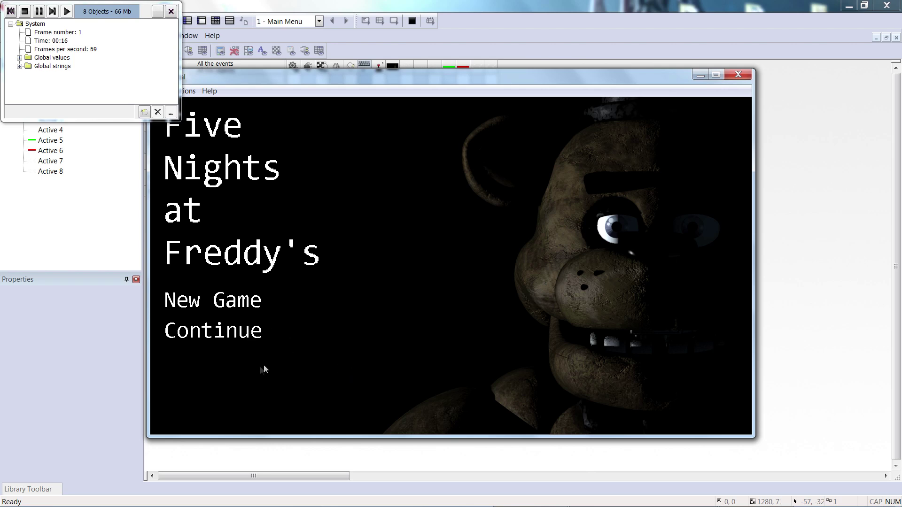
left_click(738, 74)
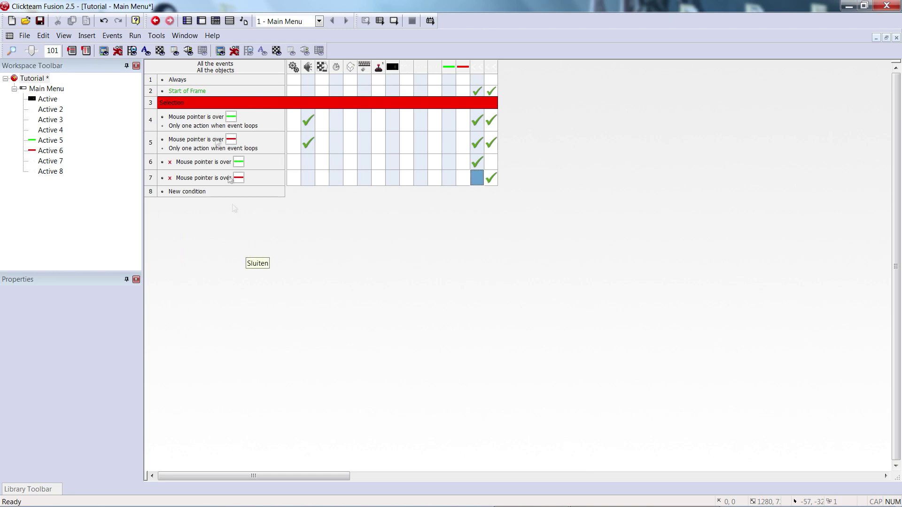
Open the Main Menu frame in the frame editor and add two new layers.
left_click(202, 22)
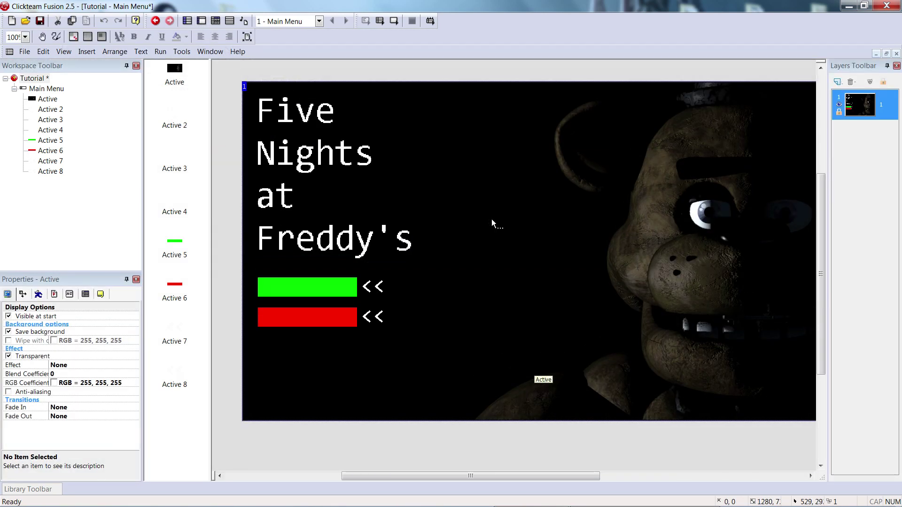
mouse_move(371, 476)
left_mouse_down()
mouse_move(390, 476)
mouse_move(379, 475)
left_mouse_up()
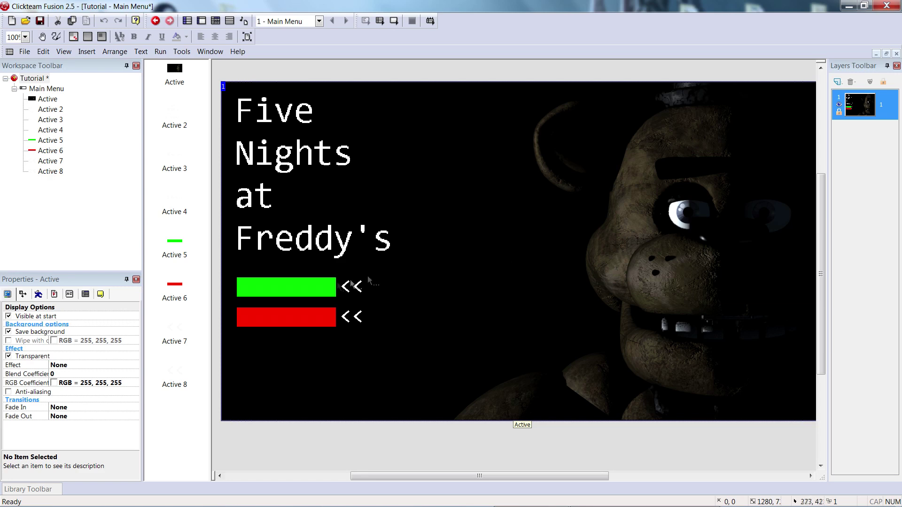
left_click_drag(484, 476, 486, 477)
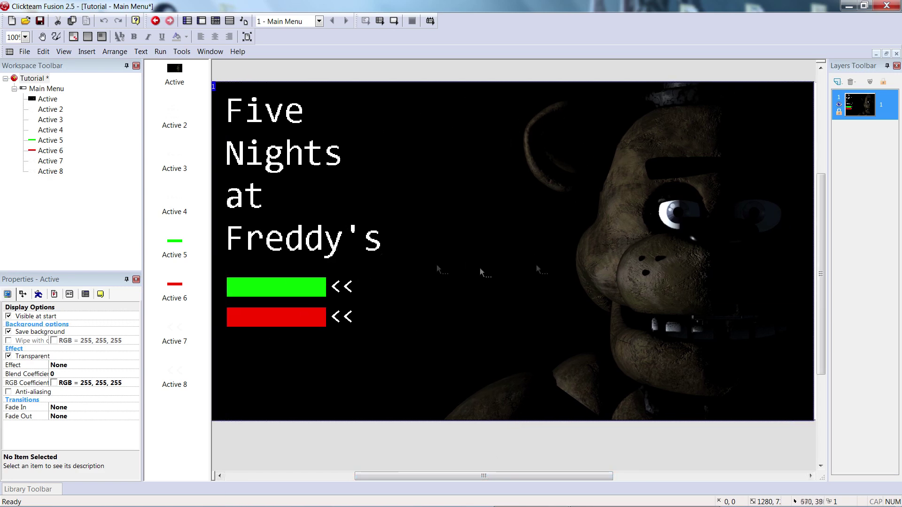
right_click(489, 296)
left_click(467, 308)
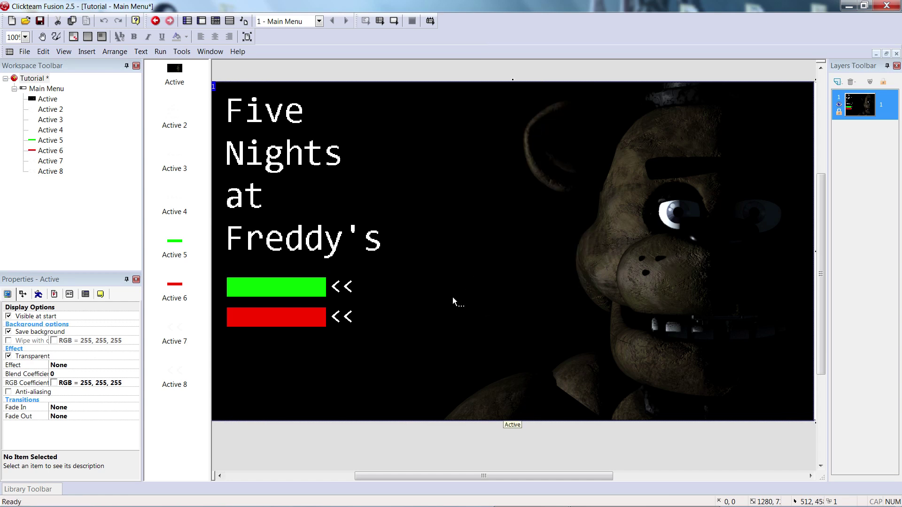
left_click(837, 81)
left_click(837, 81)
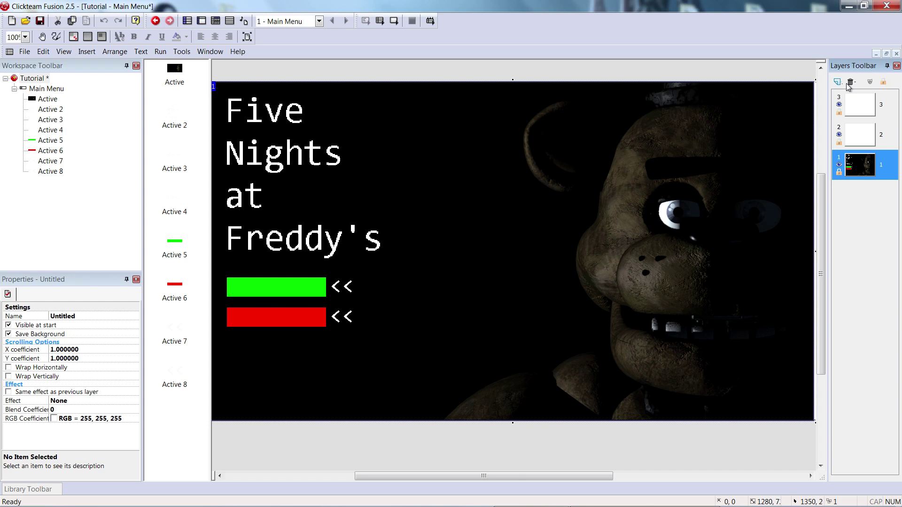
Move the title text, the green and red bars and both double arrows to layer 3.
left_click(231, 104)
left_click(270, 287)
left_click(308, 254, "shift")
left_click(345, 287, "shift")
left_click(347, 318, "shift")
left_click(300, 317, "shift")
left_click_drag(273, 240, 853, 107)
left_click(255, 297)
left_click_drag(256, 298, 375, 238)
key("ctrl+z")
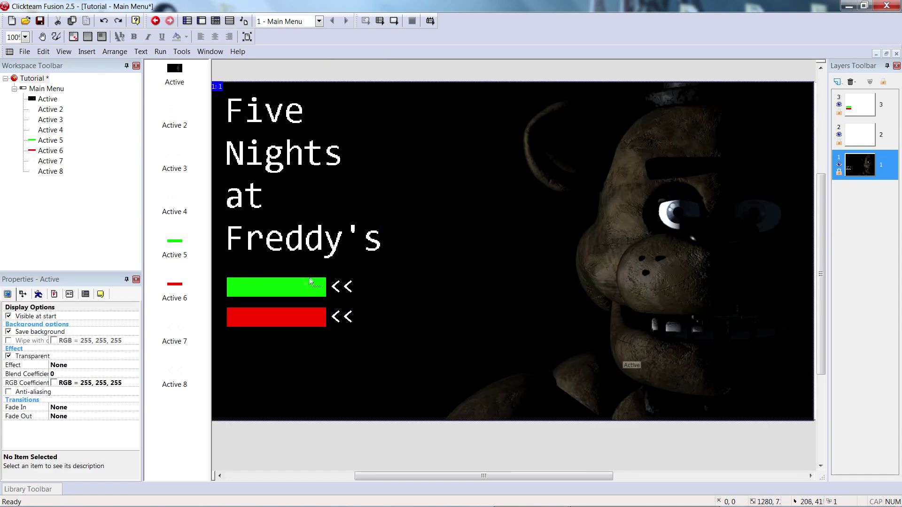
Move the green and red bars aside to uncover the New Game and Continue texts.
double_click(309, 282)
left_click(847, 487)
left_click_drag(277, 287, 514, 214)
left_click_drag(278, 320, 341, 397)
Move the New Game and Continue texts to layer 3, and place the green and red bars back over their positions.
left_click(267, 316)
left_click(258, 291)
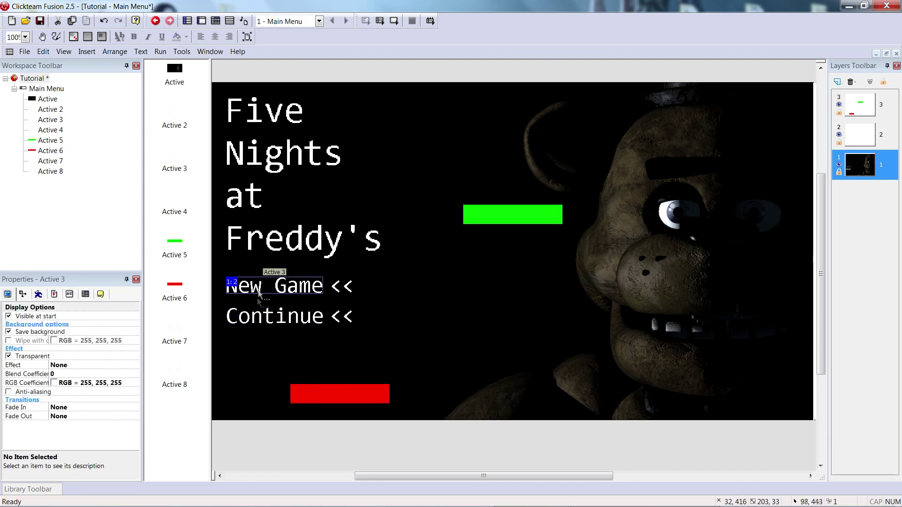
left_click(269, 318, "shift")
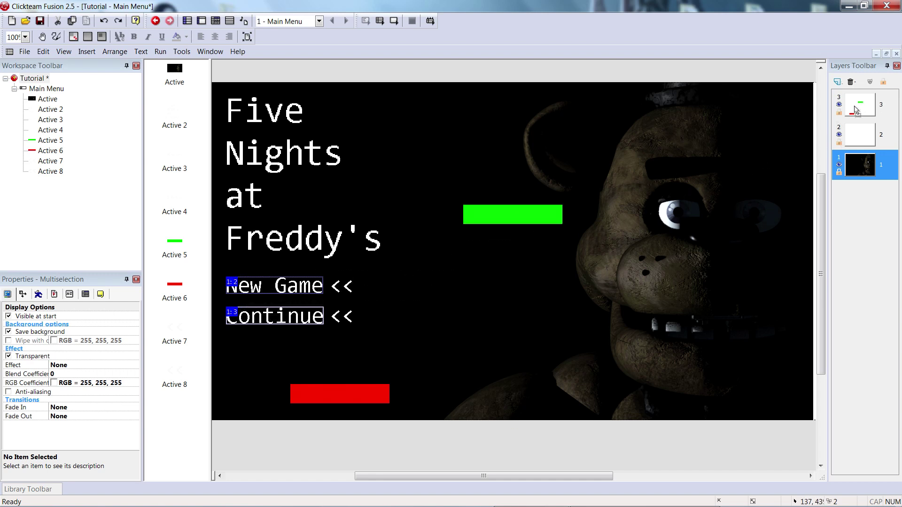
left_click_drag(492, 222, 286, 301)
left_click_drag(340, 393, 280, 324)
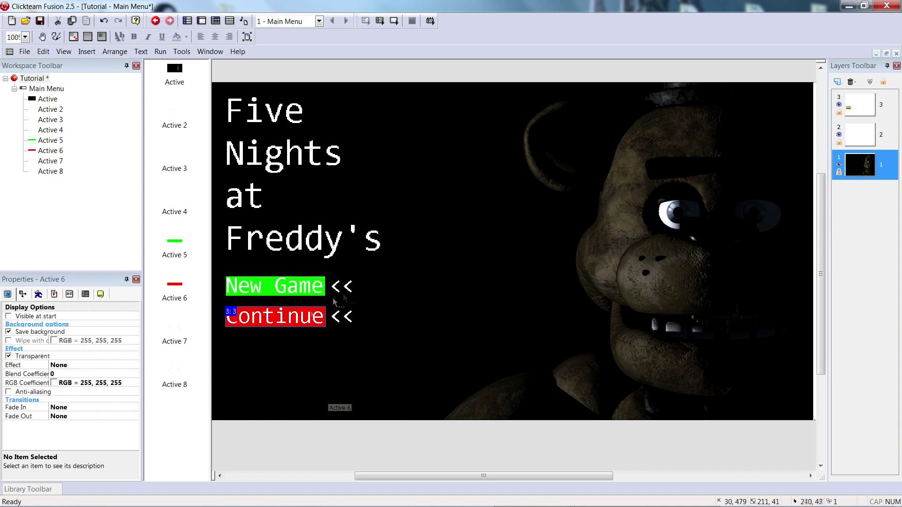
Nudge the green bar on layer 3 so it lines up over the New Game text, and test-run the frame.
left_click(854, 109)
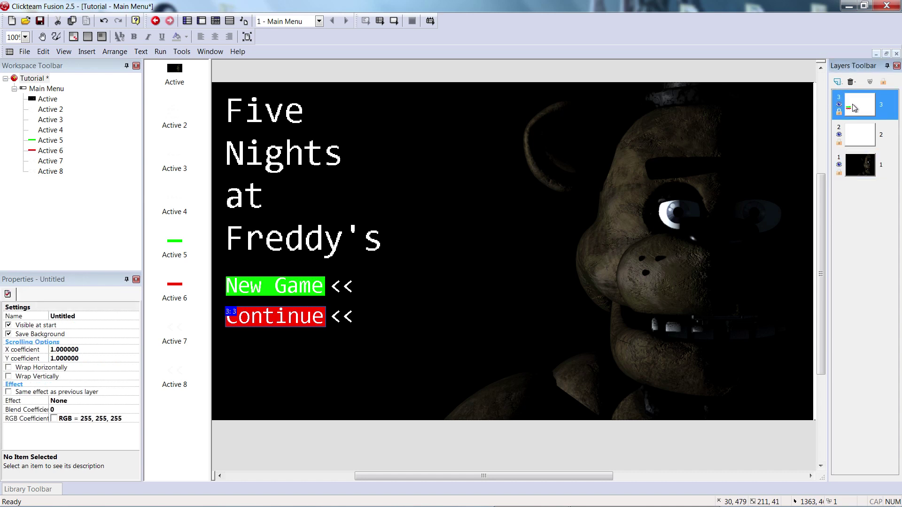
left_click(249, 289)
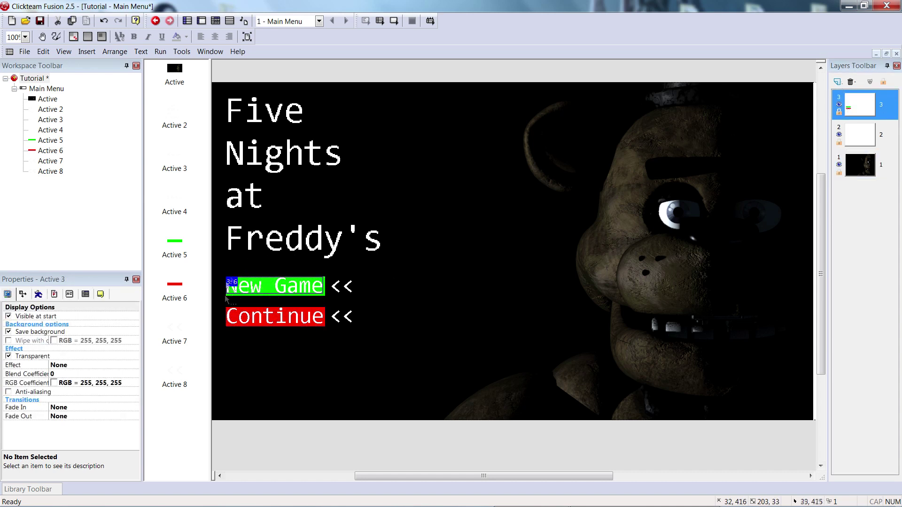
left_click(291, 301)
left_click(272, 286)
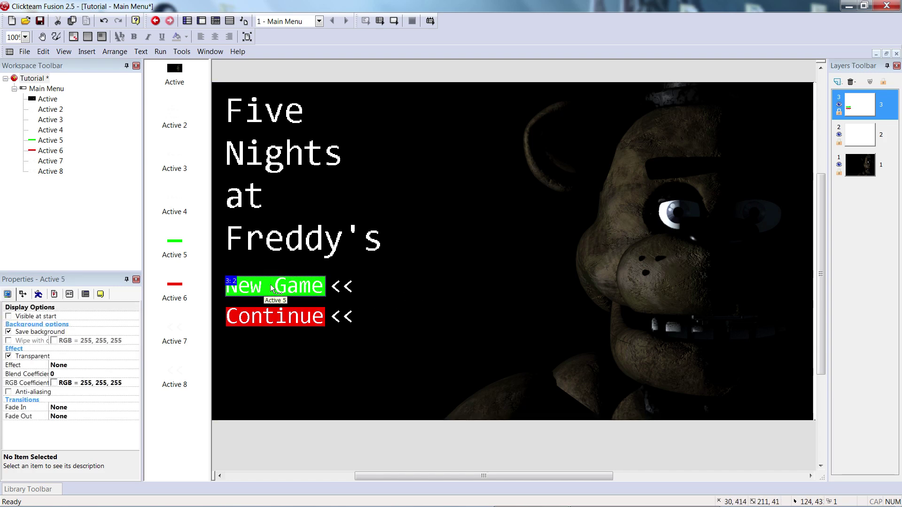
left_click(379, 20)
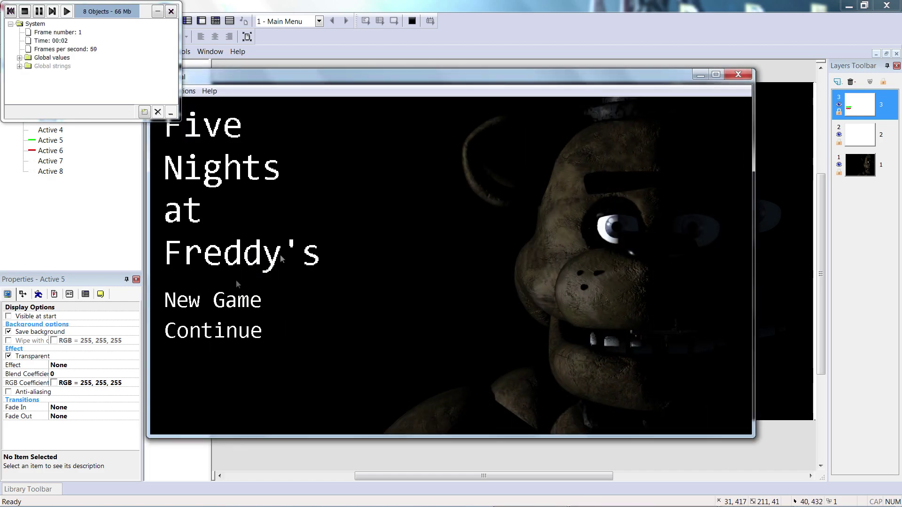
left_click(738, 74)
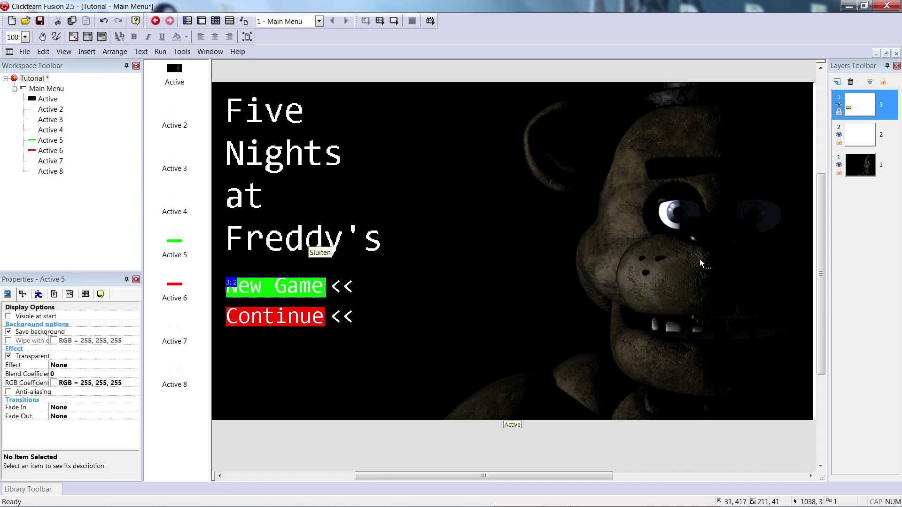
Insert a new Active object on layer 2 beside Freddy's head and open it for image editing.
left_click(862, 139)
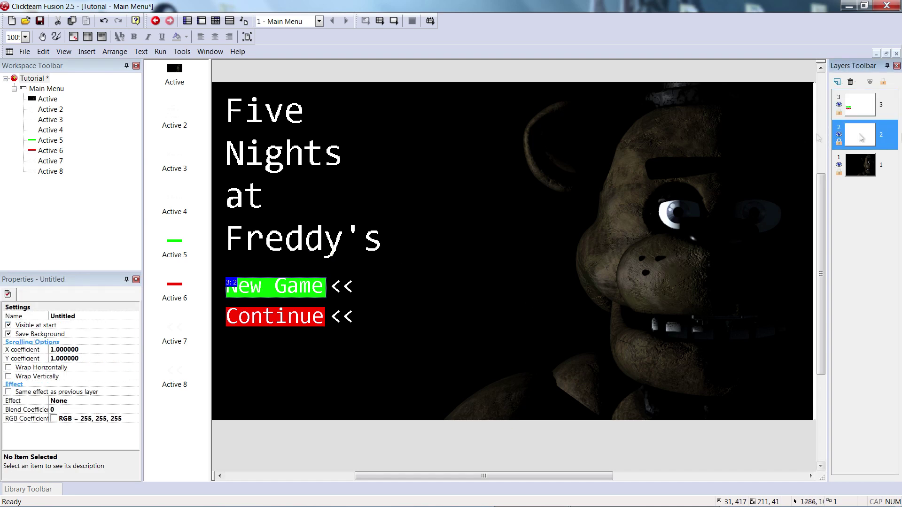
right_click(432, 289)
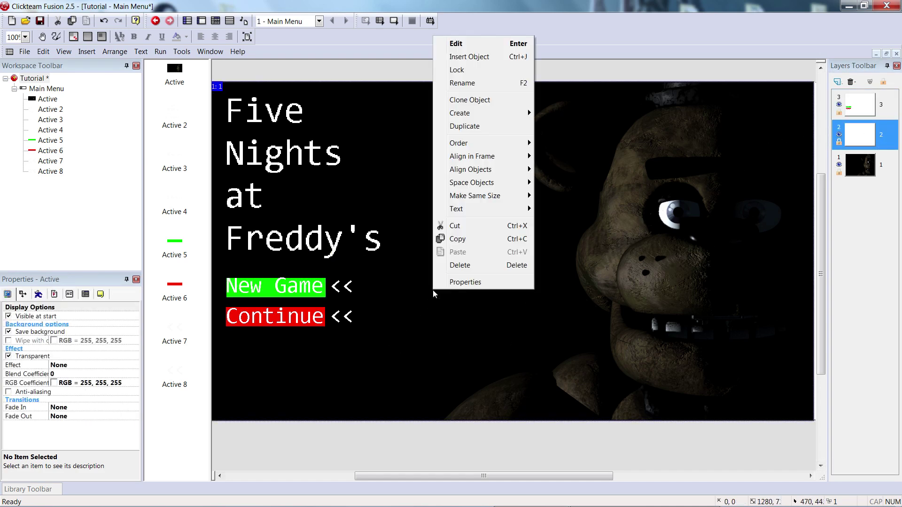
left_click(470, 57)
double_click(282, 99)
left_click(524, 258)
double_click(525, 259)
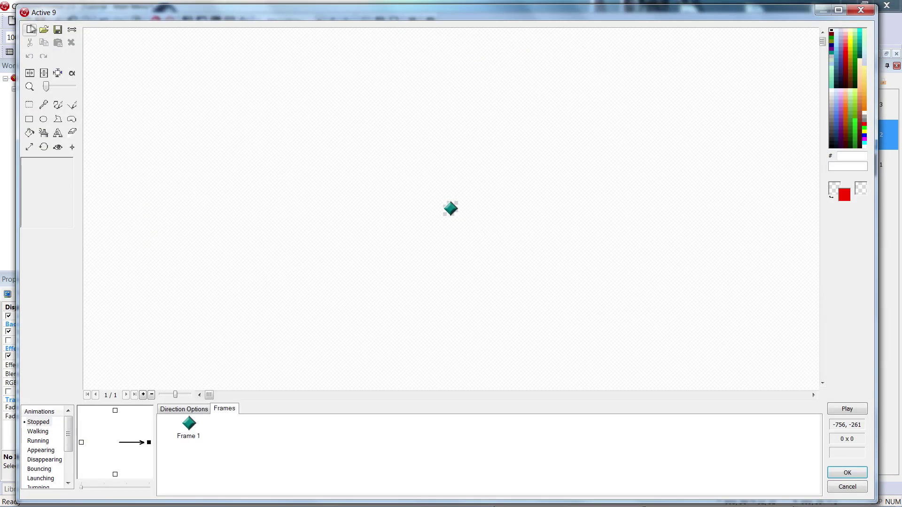
Import the static image 12.png from the camera And static folder into the new object's first frame.
left_click(44, 29)
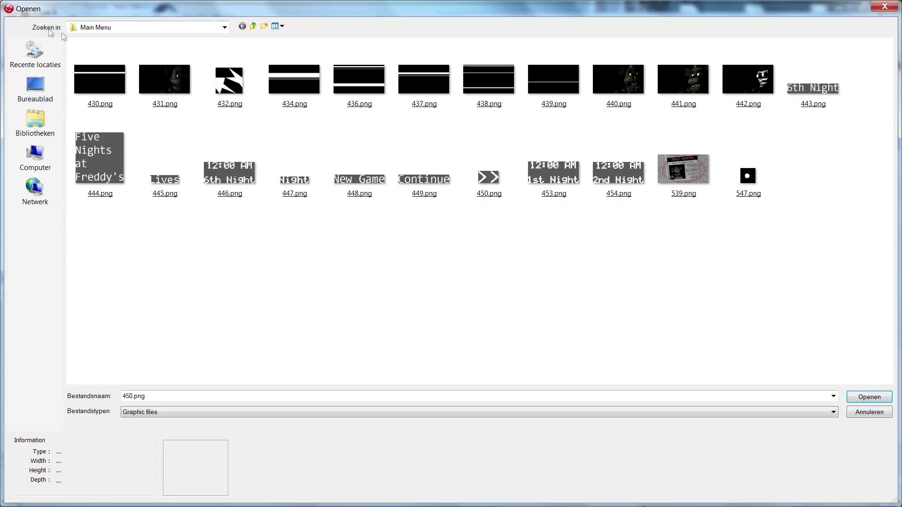
left_click(225, 27)
left_click(101, 271)
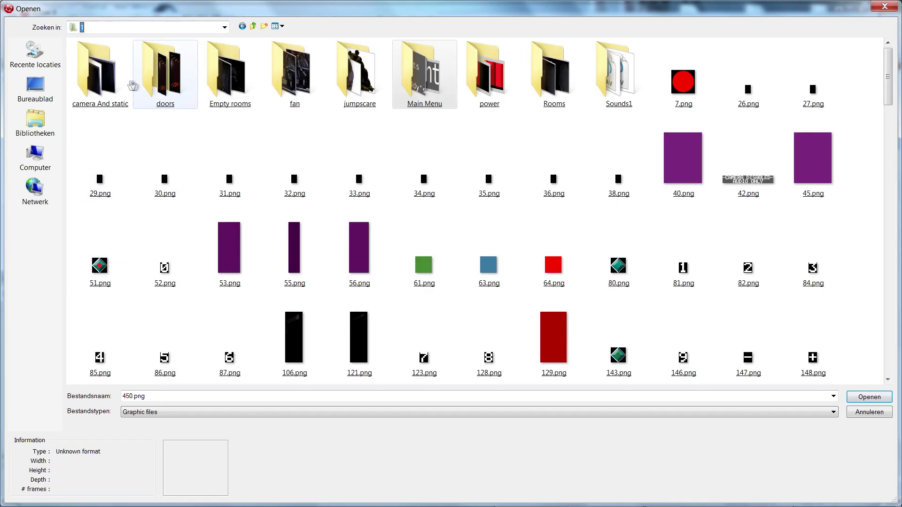
double_click(108, 79)
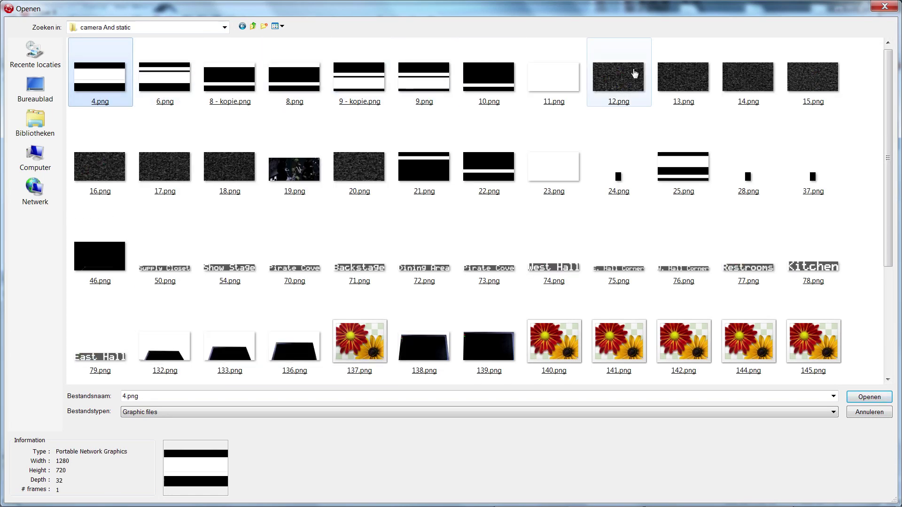
left_click(618, 76)
key("Return")
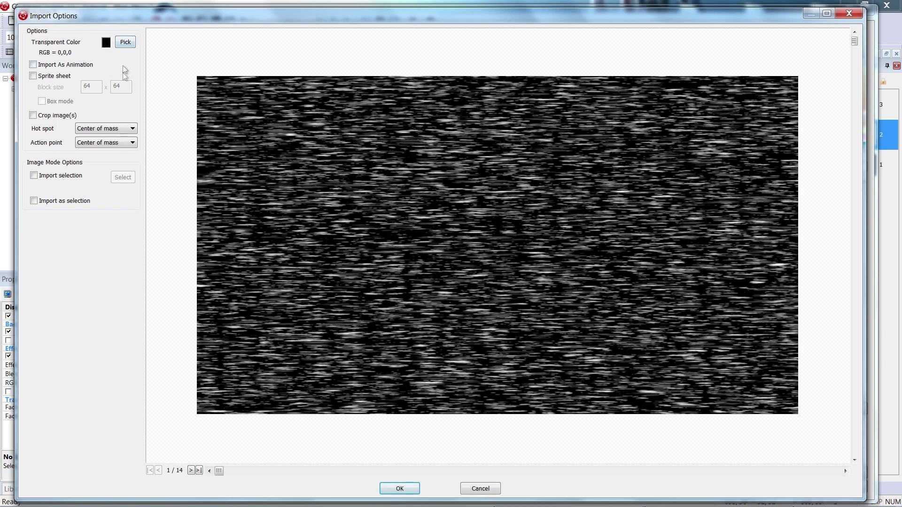
left_click(417, 491)
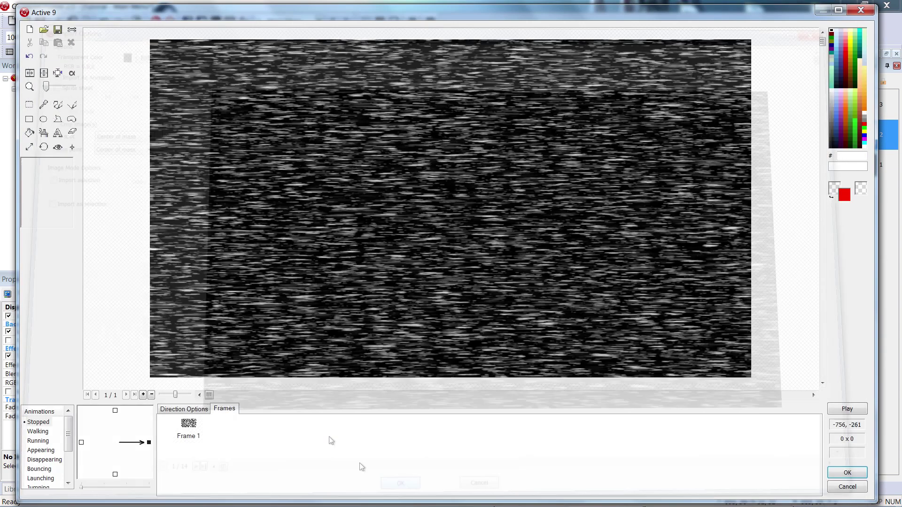
Try switching the static image from alpha channel to transparent color, and discard the edits to the object.
left_click(71, 73)
left_click(25, 168)
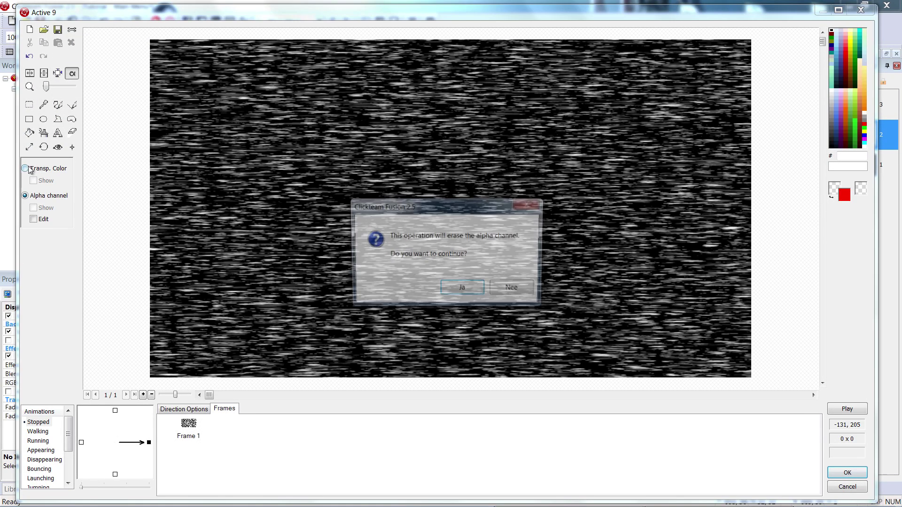
left_click(465, 288)
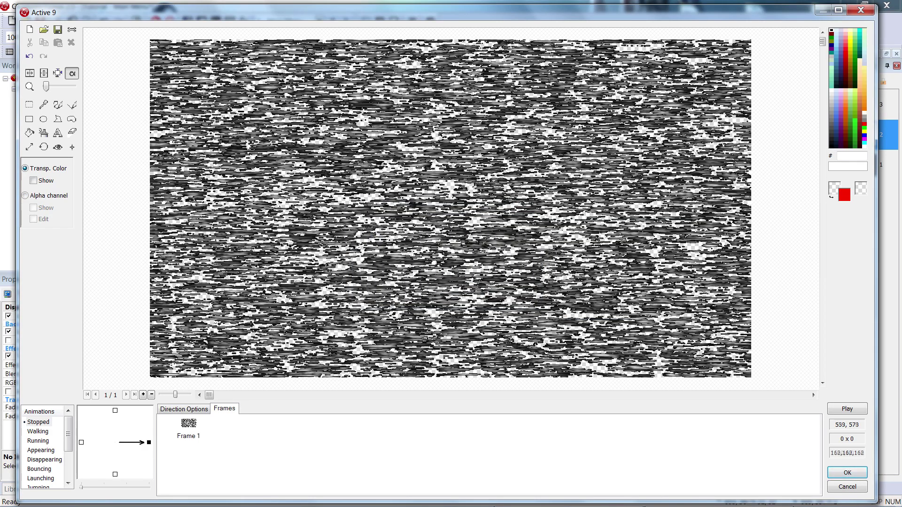
left_click(33, 181)
left_click(33, 181)
left_click(847, 488)
left_click(465, 285)
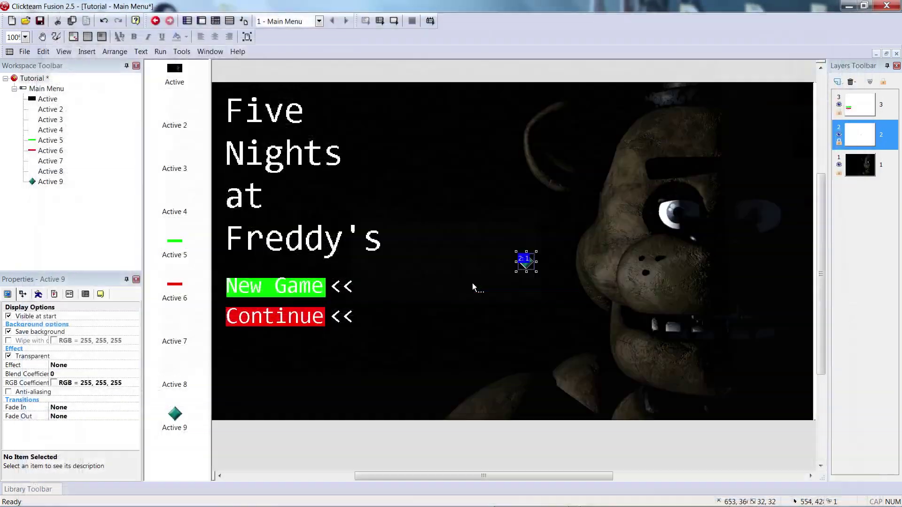
Edit the new object on layer 2 again and import 12.png as its first frame with yellow as transparent color.
double_click(526, 258)
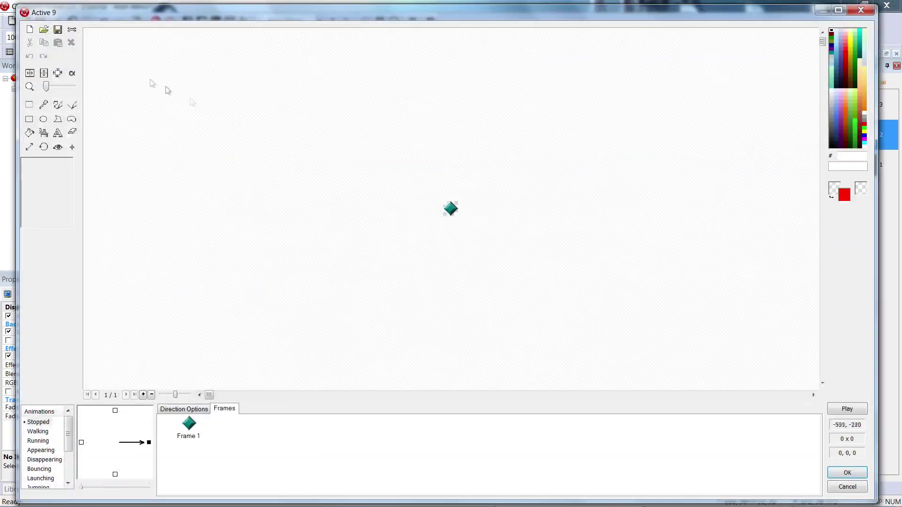
left_click(43, 29)
left_click(625, 75)
double_click(624, 75)
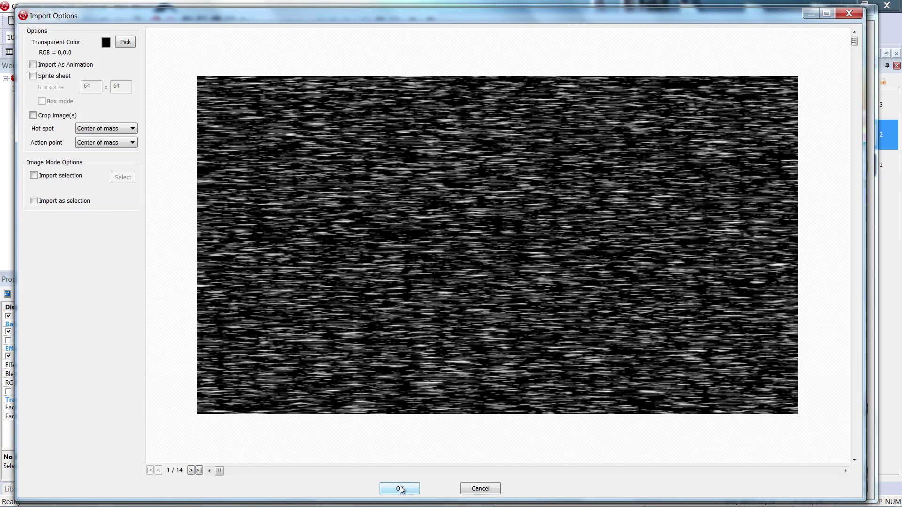
left_click(106, 45)
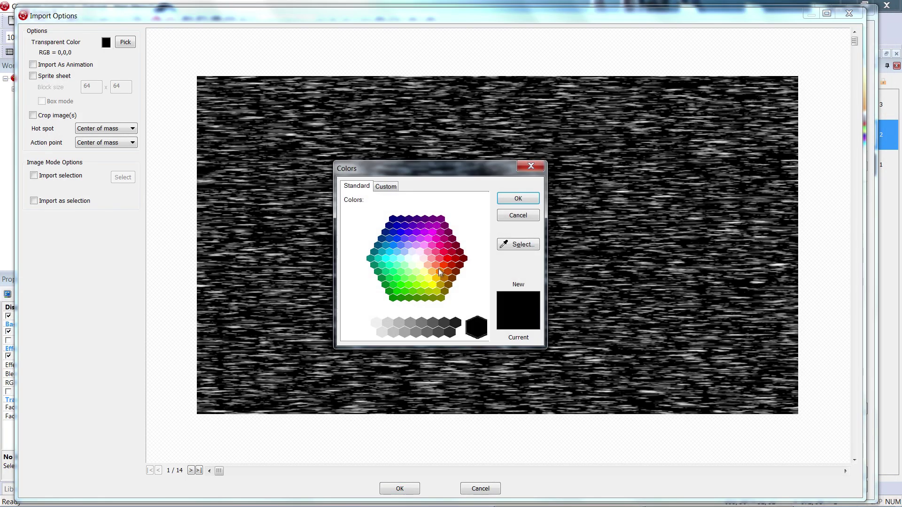
left_click(431, 285)
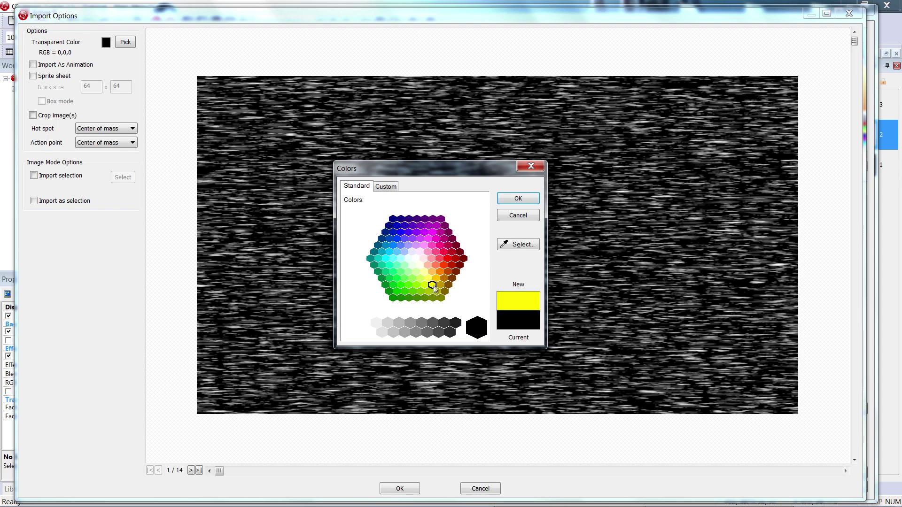
left_click(517, 199)
left_click(399, 488)
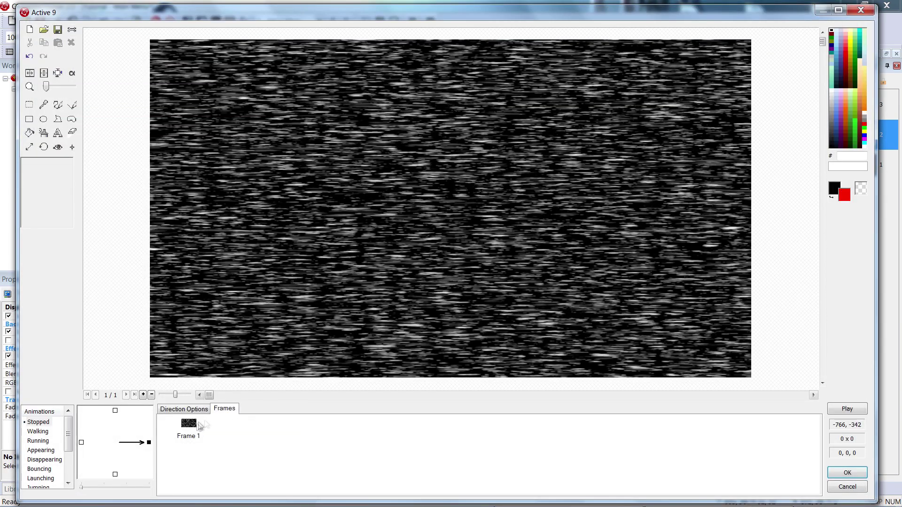
Add a second animation frame and import 13.png into it.
right_click(230, 437)
left_click(266, 282)
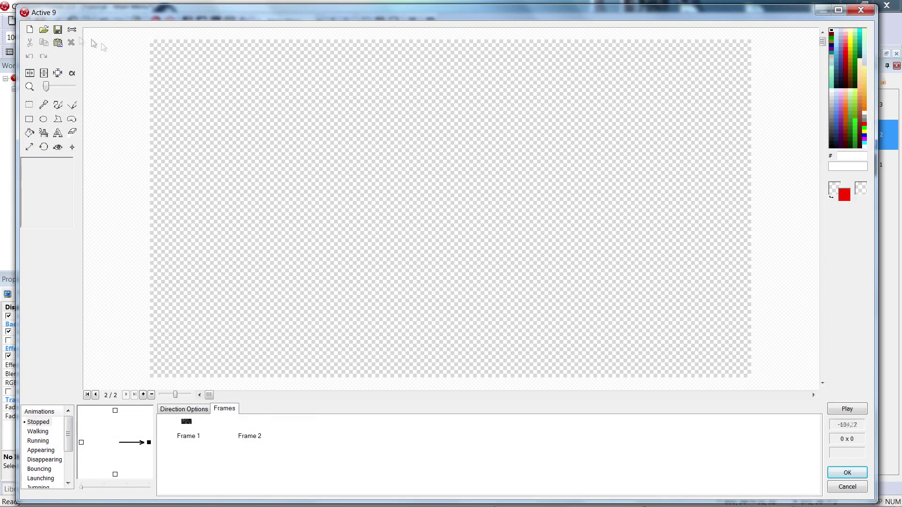
left_click(43, 30)
double_click(666, 80)
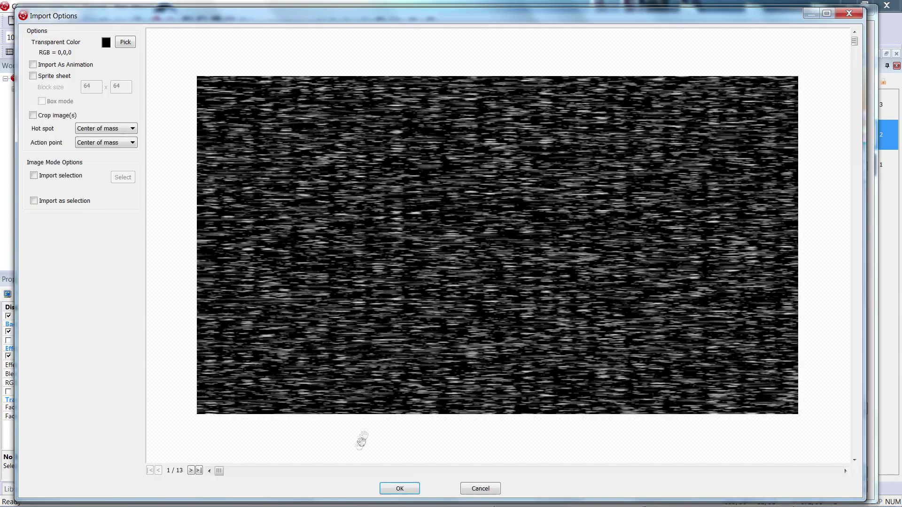
left_click(405, 489)
Add a third animation frame and import 14.png into it.
right_click(401, 303)
left_click(396, 319)
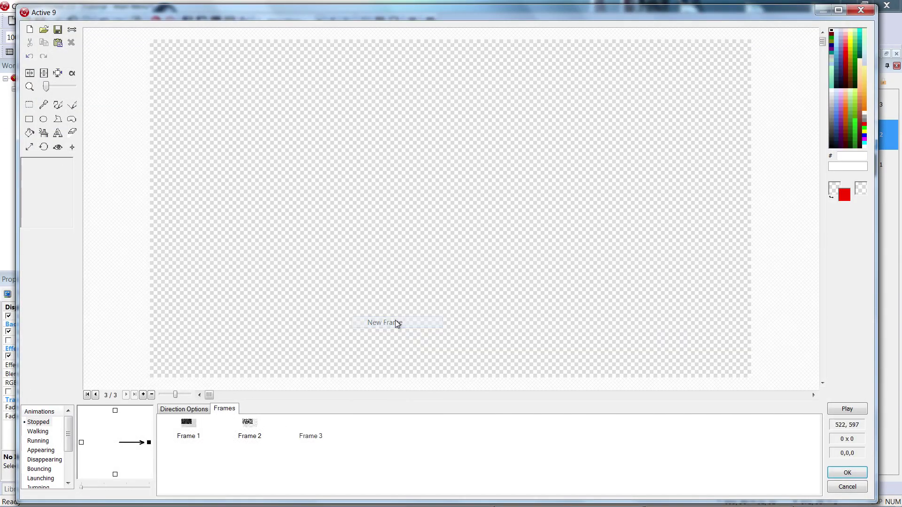
left_click(72, 29)
double_click(765, 80)
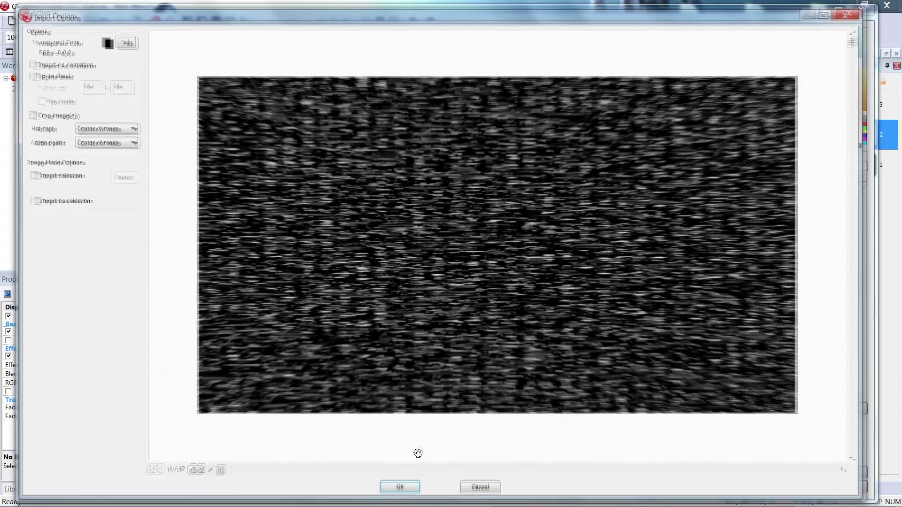
left_click(399, 488)
Add frames 4 to 6 with the next static images, ending with 17.png in frame 6.
right_click(352, 307)
left_click(378, 314)
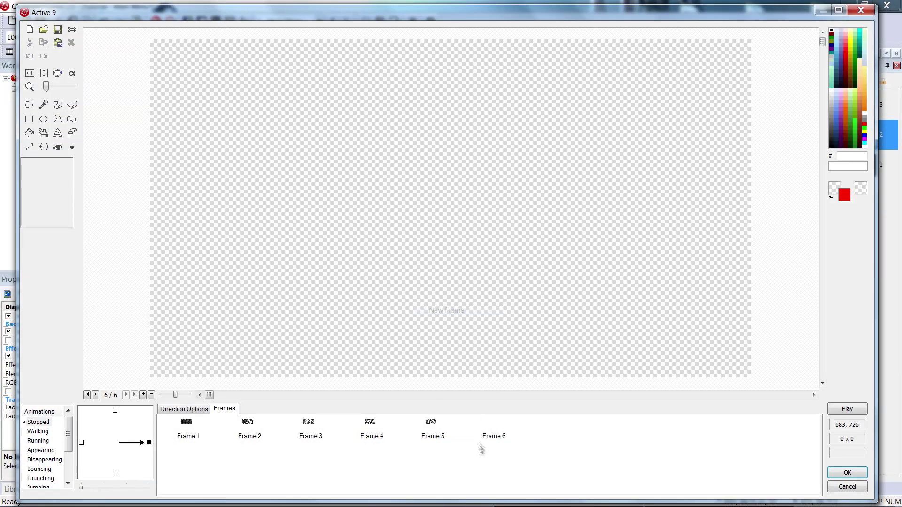
left_click(482, 444)
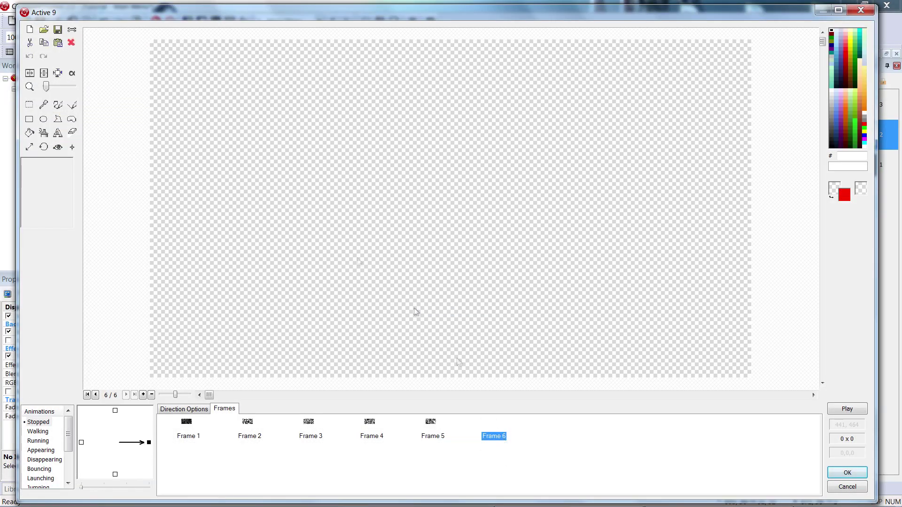
left_click(43, 29)
double_click(183, 174)
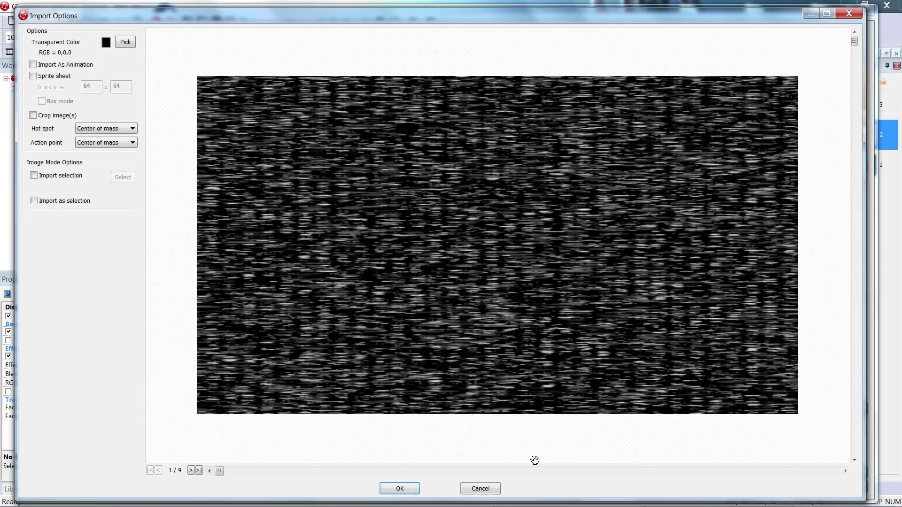
left_click(411, 490)
Add a seventh animation frame and import 18.png into it.
right_click(503, 459)
left_click(538, 313)
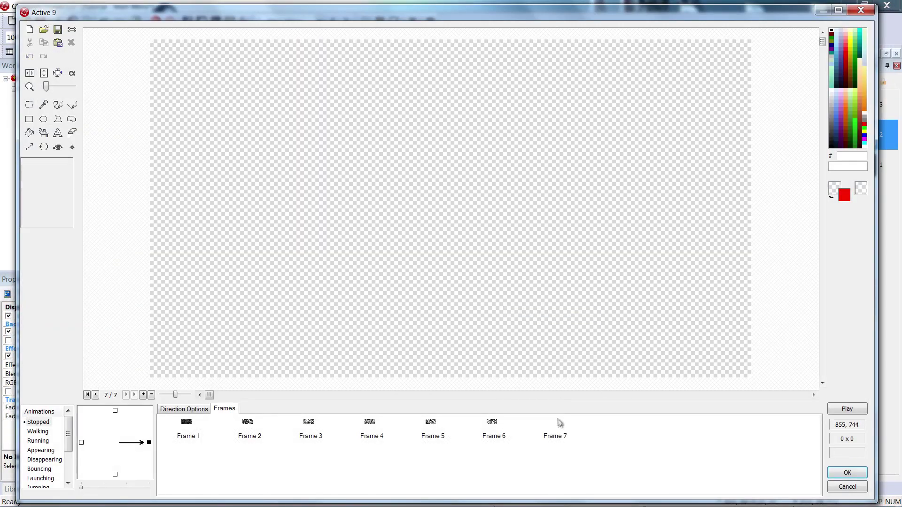
left_click(44, 29)
double_click(246, 176)
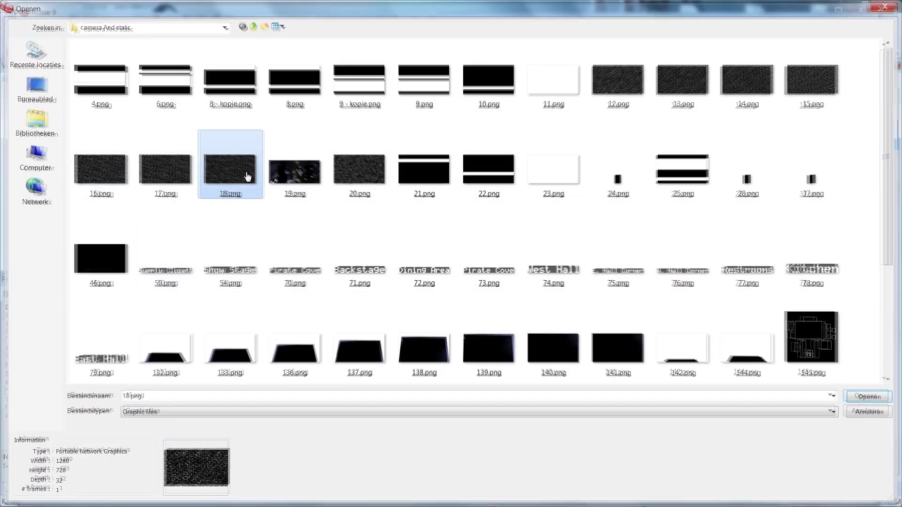
left_click(400, 488)
Add an eighth animation frame and import 20.png into it, skipping the non-static image 19.png.
left_click(493, 425)
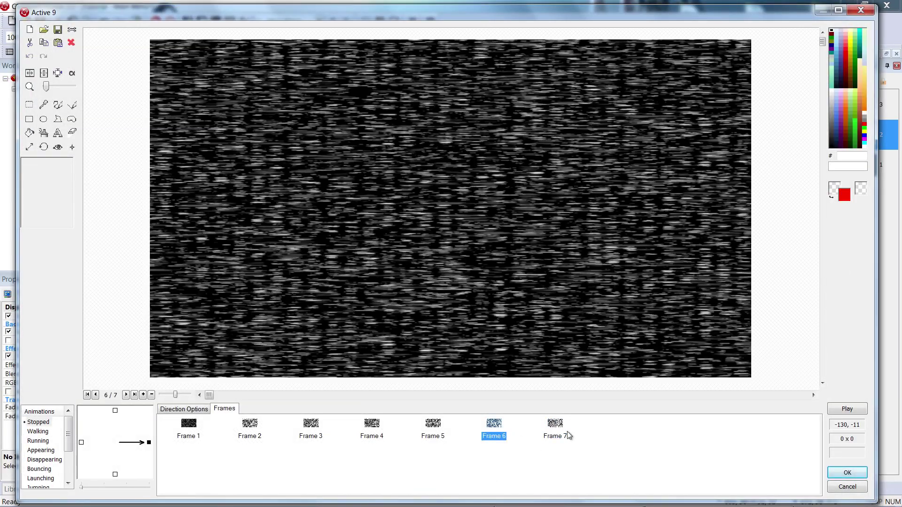
right_click(619, 432)
left_click(658, 299)
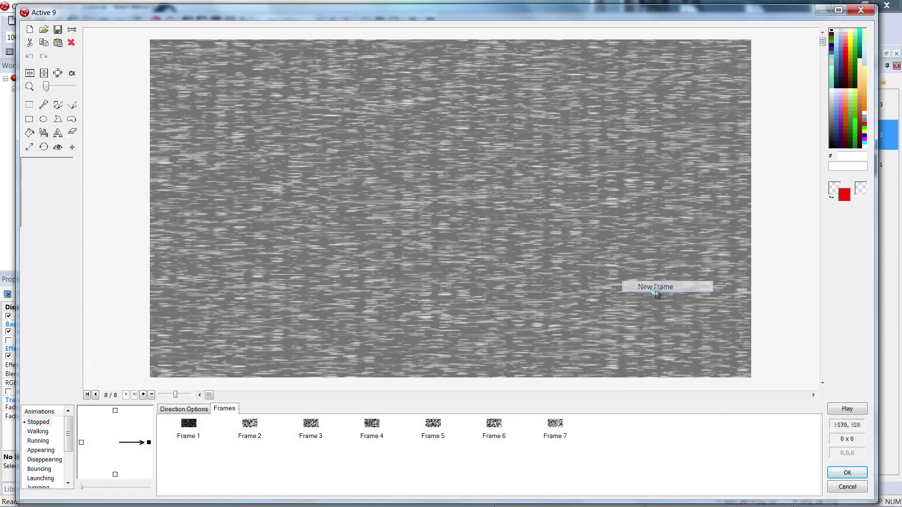
left_click(56, 30)
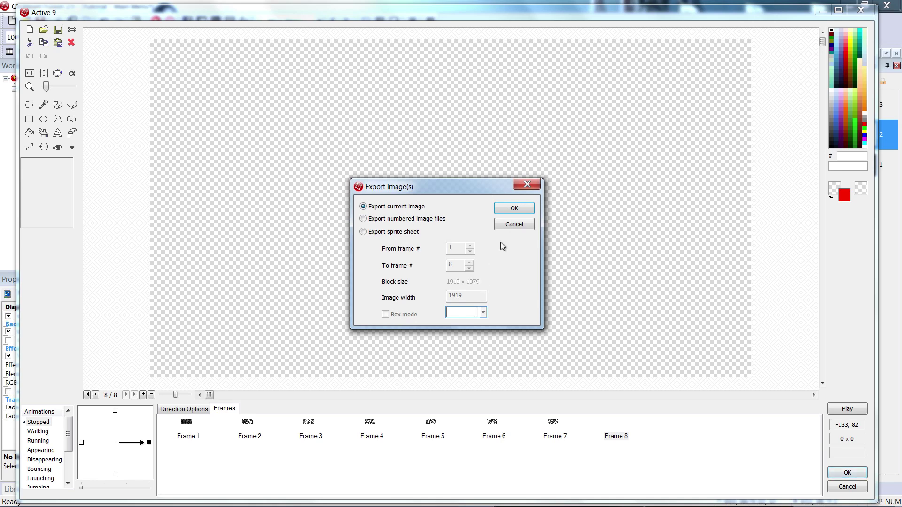
left_click(513, 224)
left_click(44, 32)
double_click(372, 171)
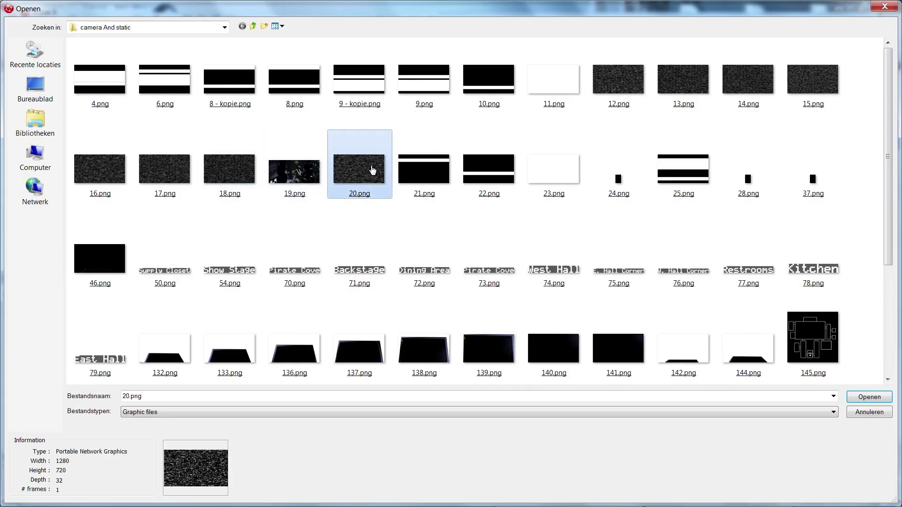
left_click(413, 487)
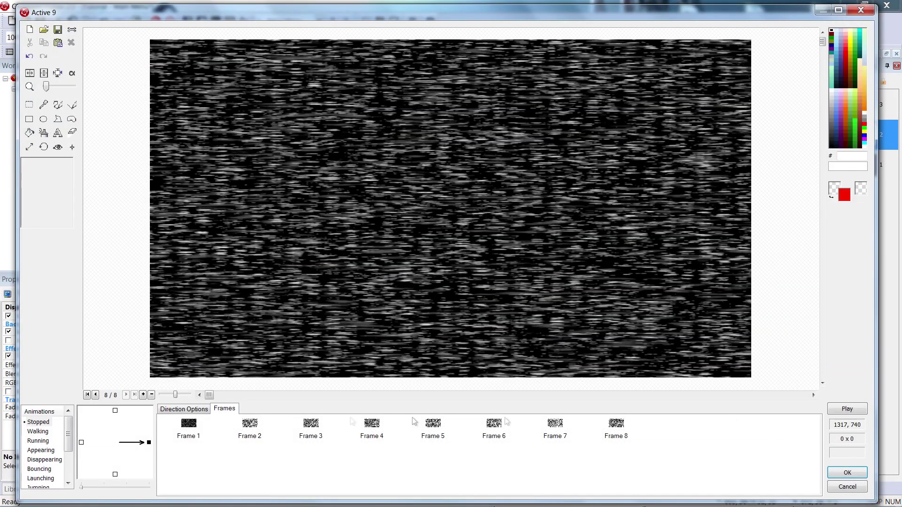
Make the static object's animation loop, preview its playback, and accept the animation edits.
left_click(190, 410)
left_click(256, 436)
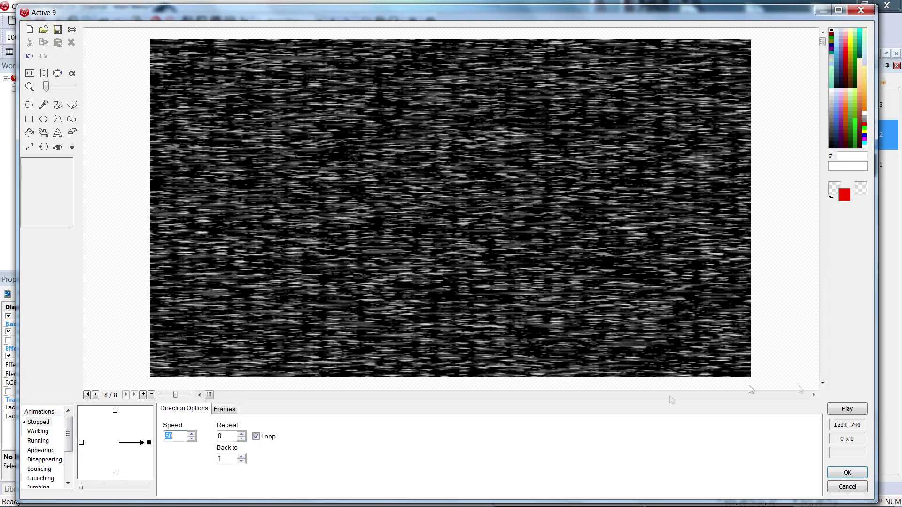
left_click(847, 409)
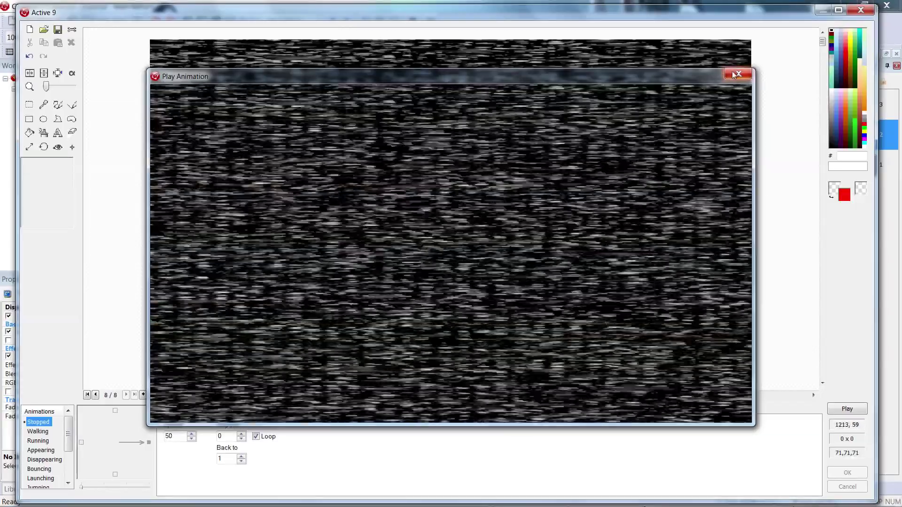
left_click(736, 74)
left_click(847, 473)
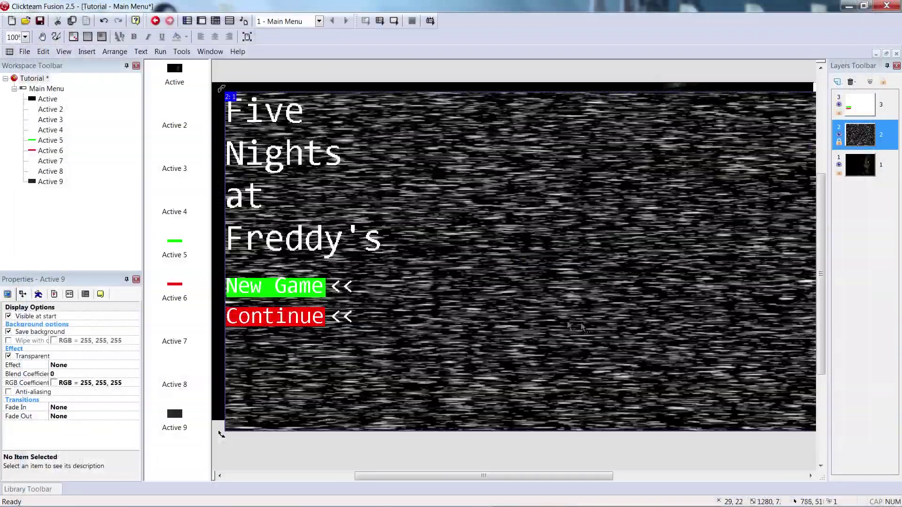
Align the static overlay with the frame's origin at 0, 0 and test-run the frame.
left_click_drag(559, 309, 549, 300)
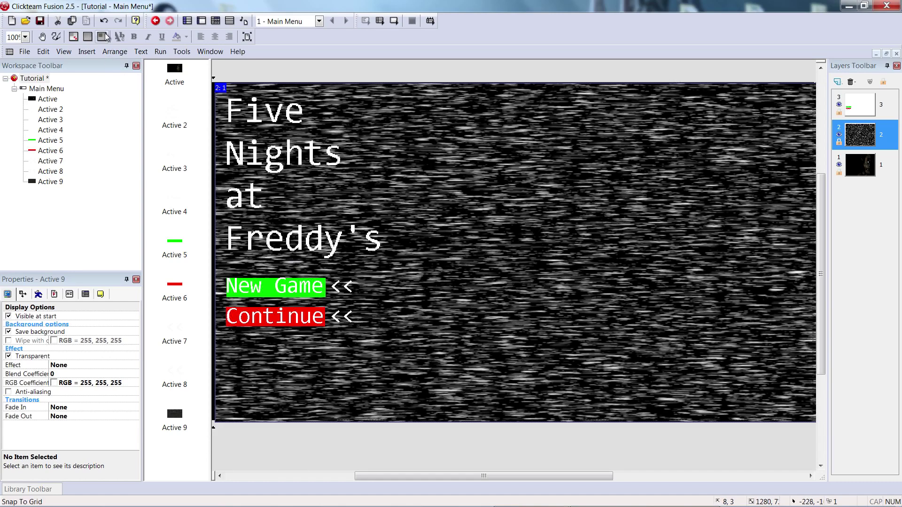
left_click_drag(374, 476, 333, 475)
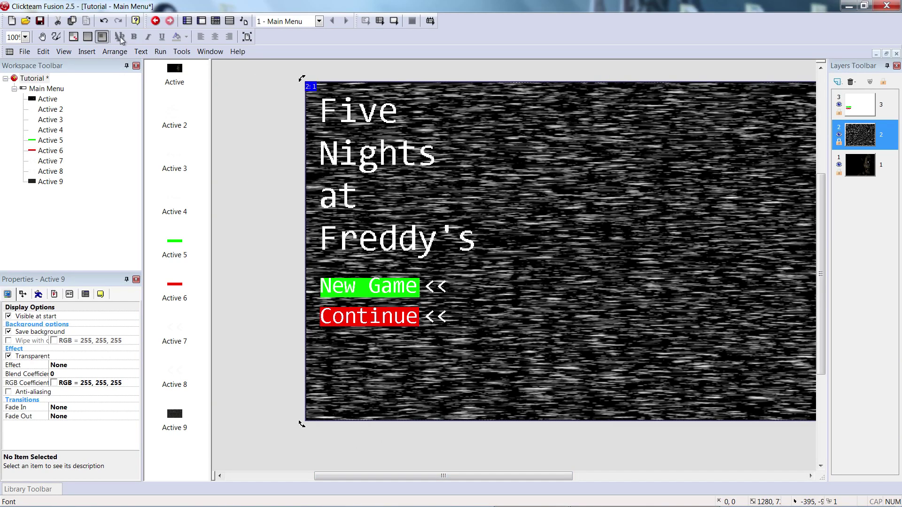
left_click_drag(427, 476, 469, 447)
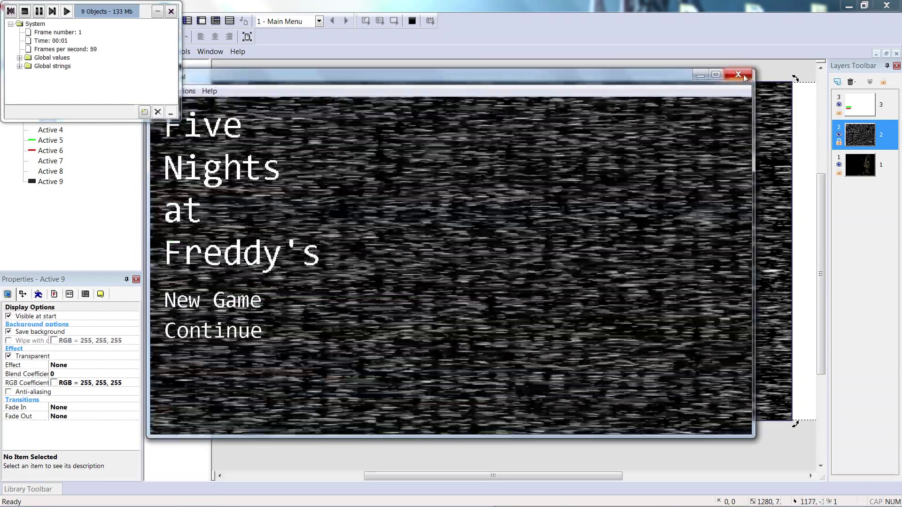
left_click(743, 74)
left_click_drag(483, 476, 469, 476)
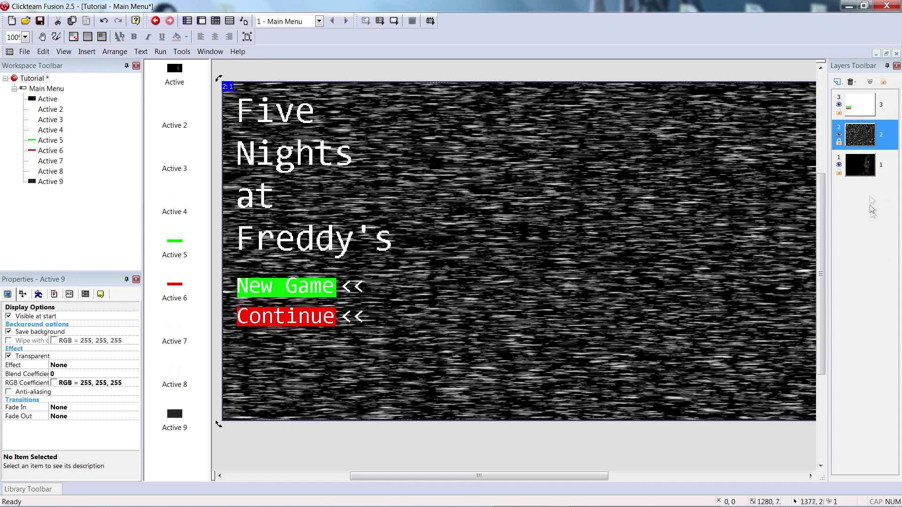
Go through layers 3, 2 and 1 to review how the menu is layered.
left_click(873, 110)
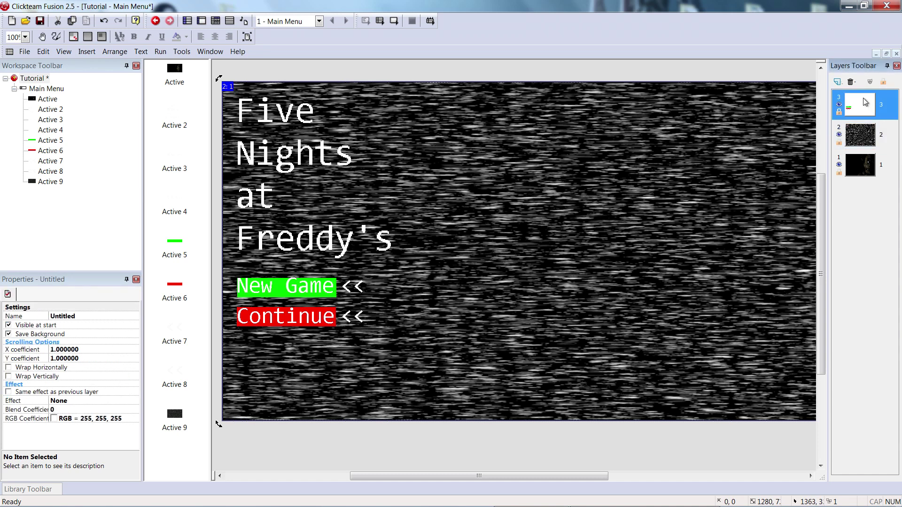
left_click(862, 135)
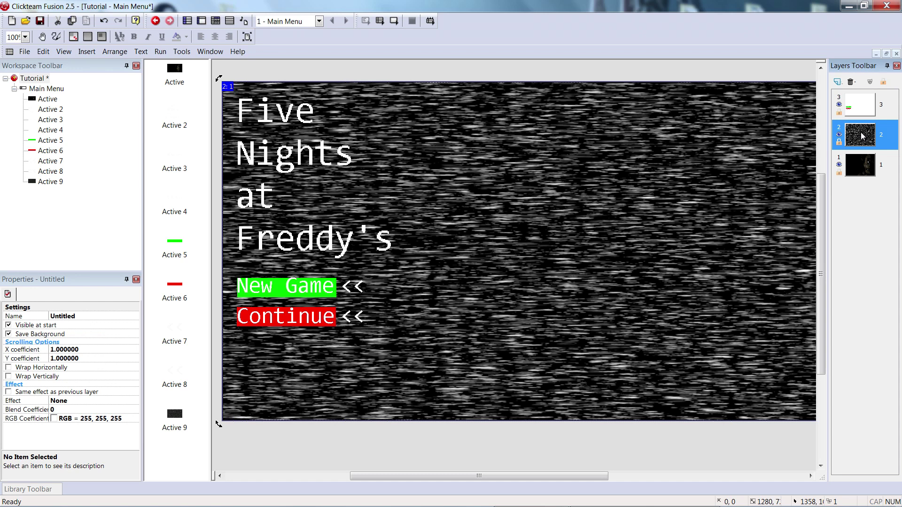
left_click(860, 168)
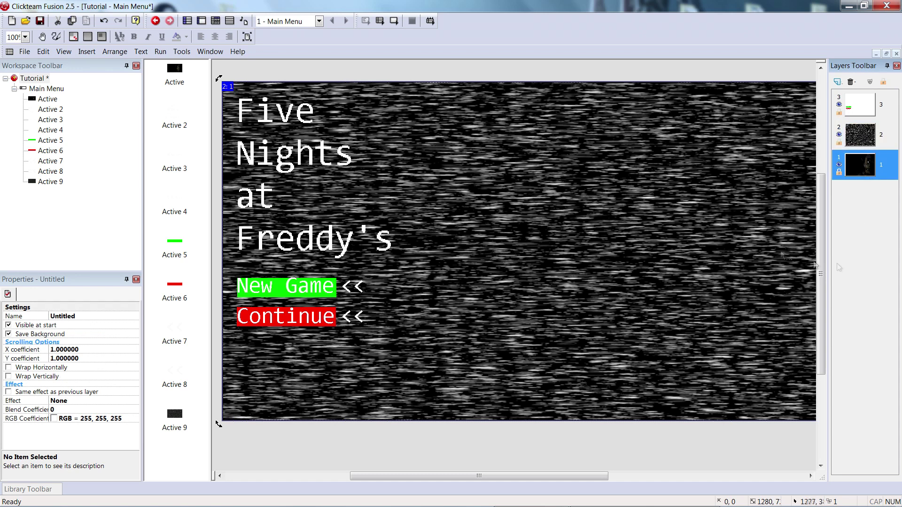
mouse_move(495, 475)
left_mouse_down()
mouse_move(522, 475)
mouse_move(487, 476)
left_mouse_up()
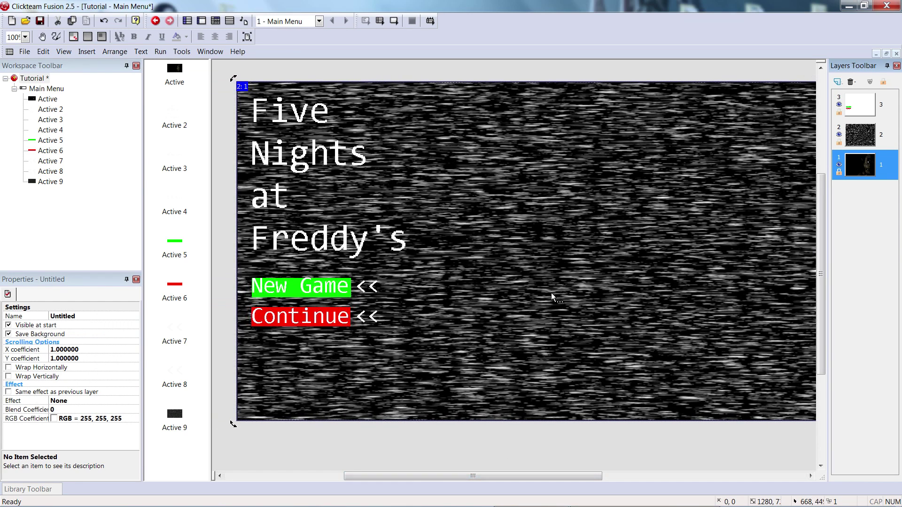
Apply the standard Semi-transparent effect to the static overlay, Active 9.
left_click(544, 296)
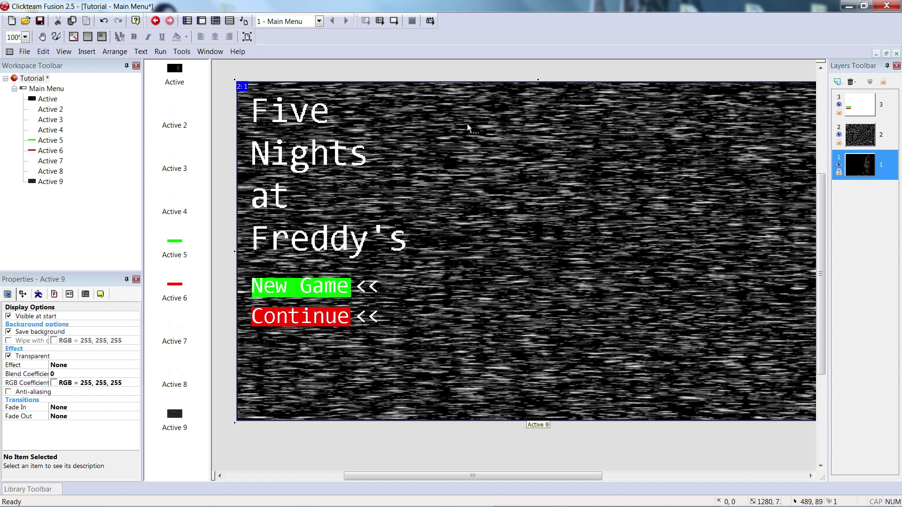
left_click(22, 294)
left_click(38, 295)
left_click(54, 295)
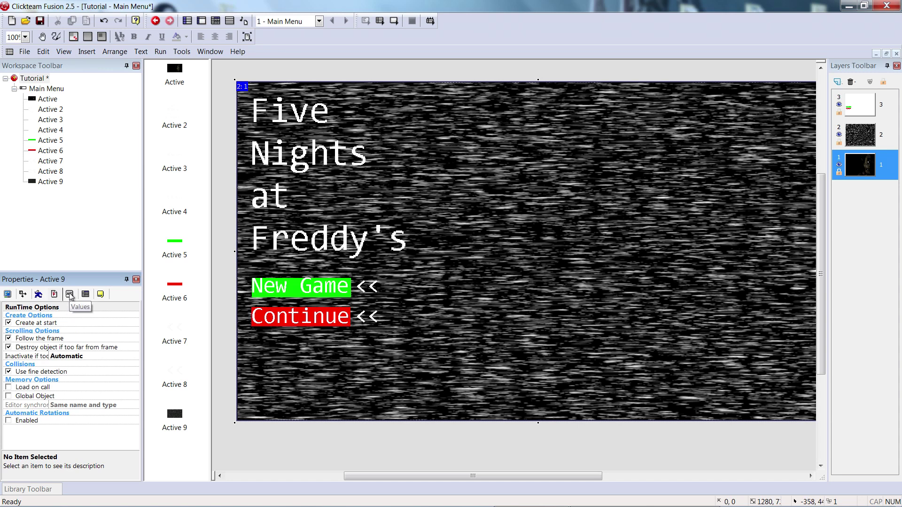
left_click(69, 295)
left_click(8, 295)
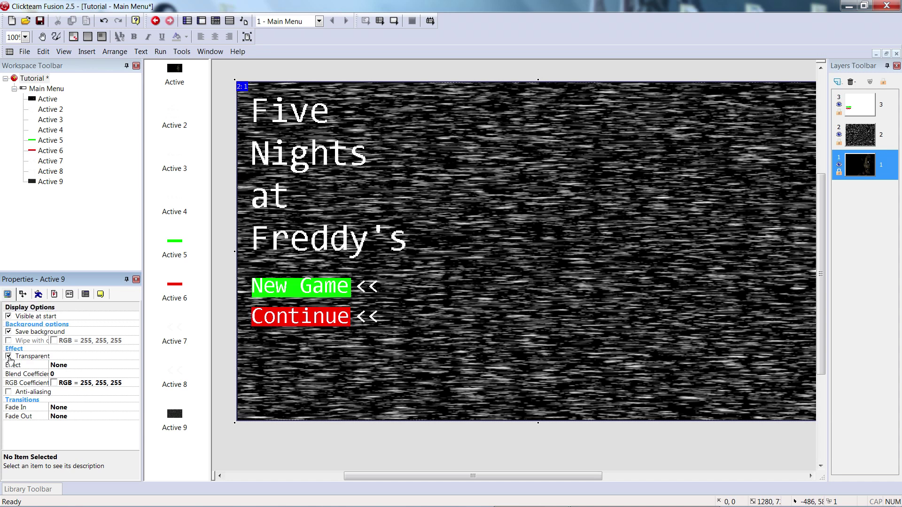
left_click(60, 366)
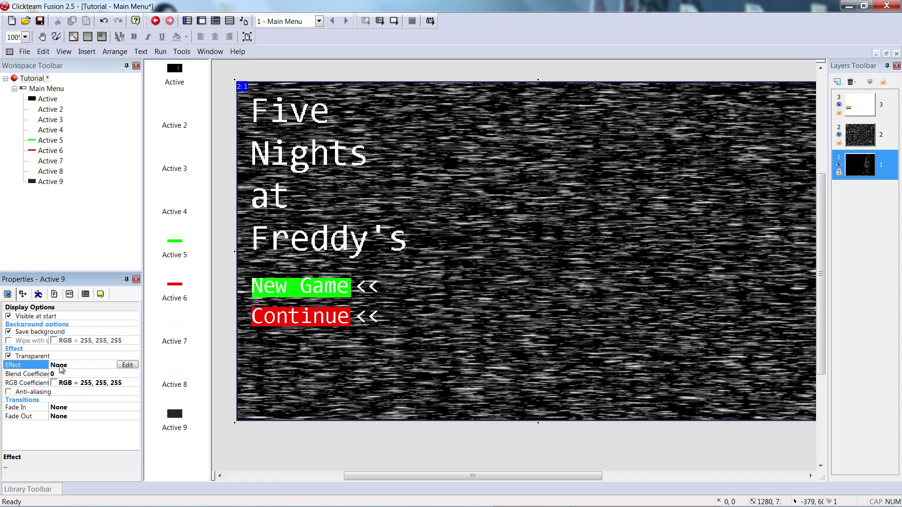
left_click(128, 366)
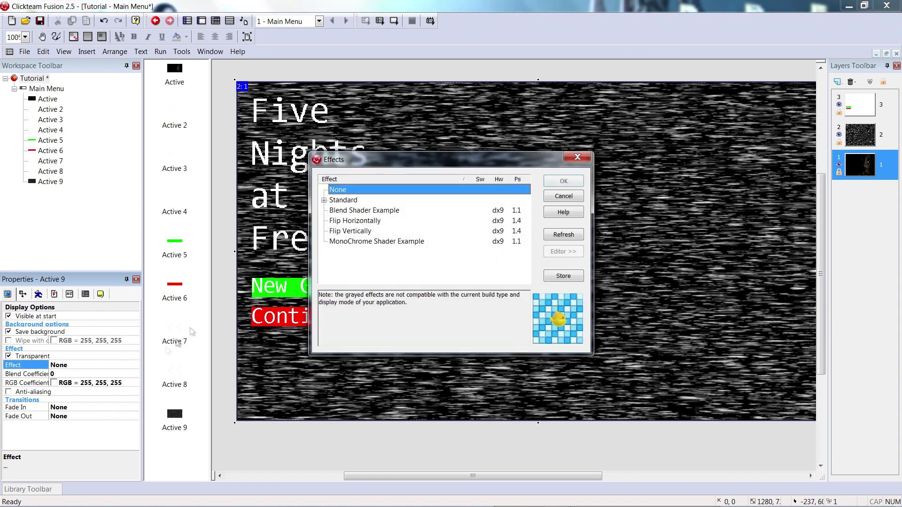
left_click(325, 200)
left_click(352, 201)
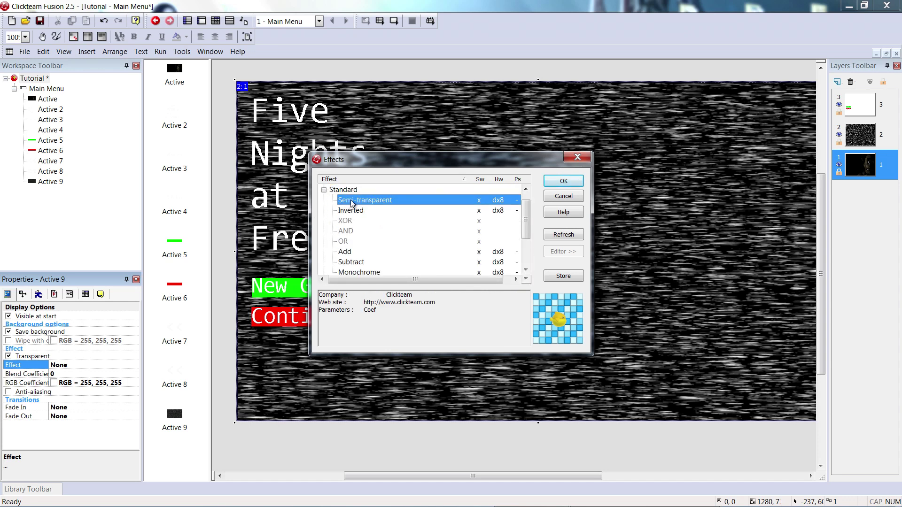
left_click(564, 181)
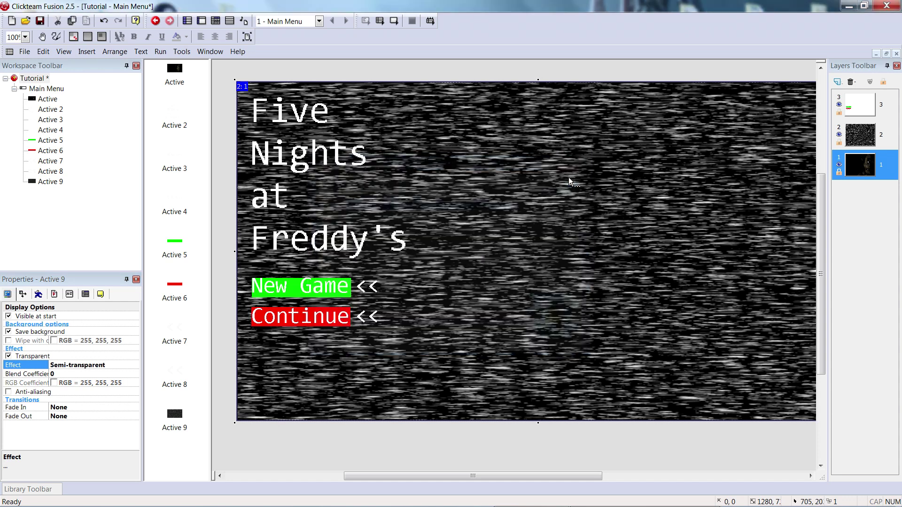
Set the static overlay's blend coefficient to 150 and inspect the background showing through.
left_click(52, 374)
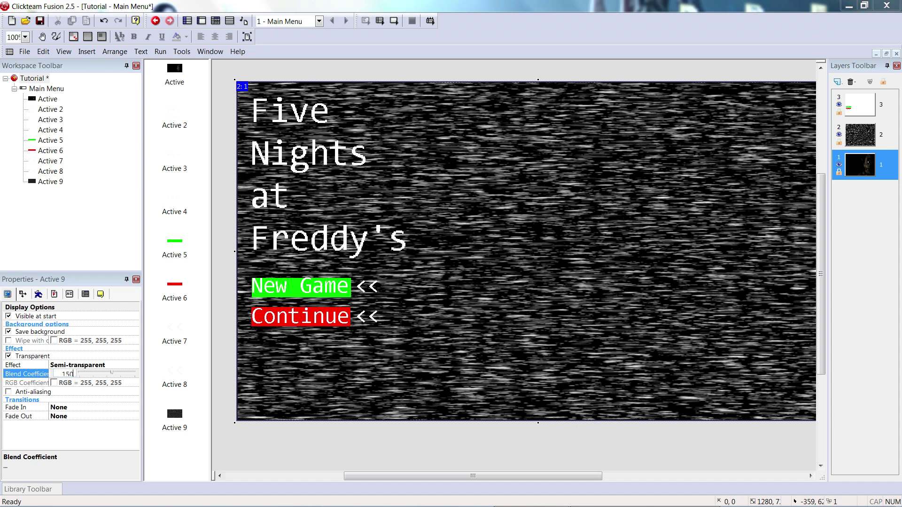
key("Return")
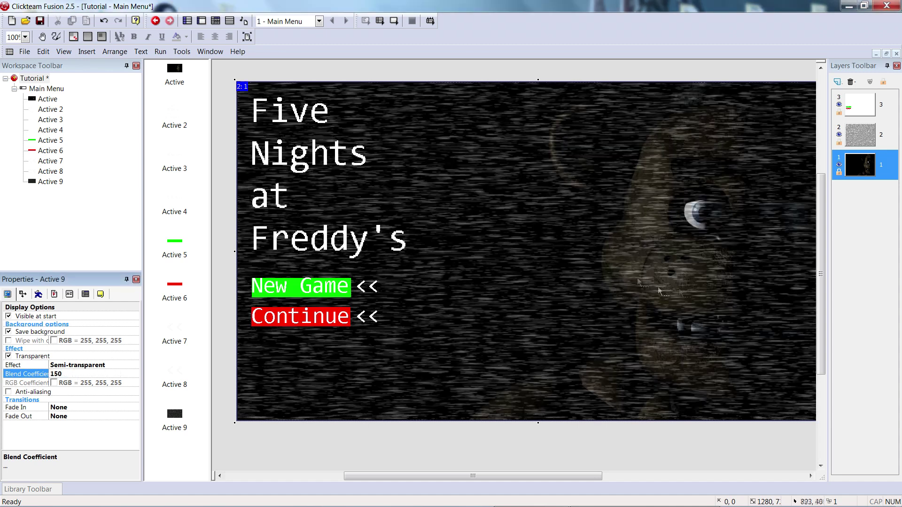
left_click_drag(481, 476, 508, 476)
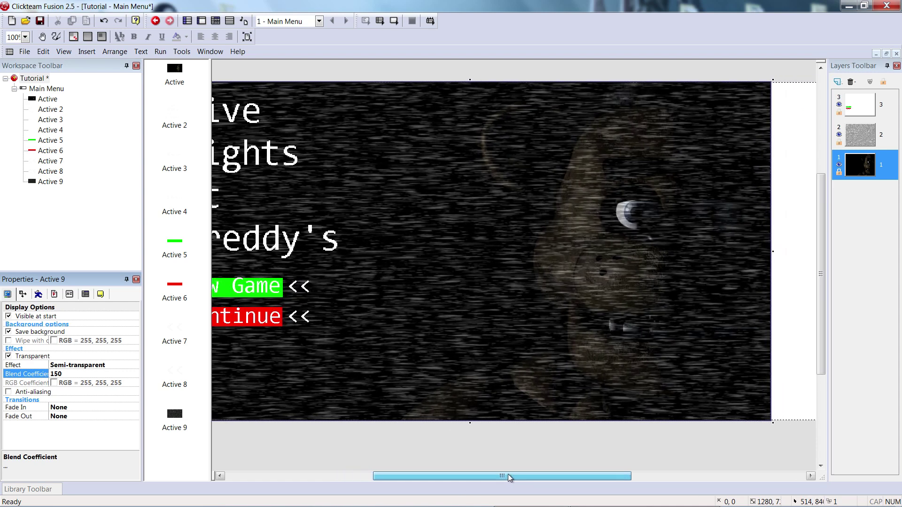
Set the static overlay's blend coefficient to 175.
left_click(62, 374)
key("BackSpace")
key("BackSpace")
key("BackSpace")
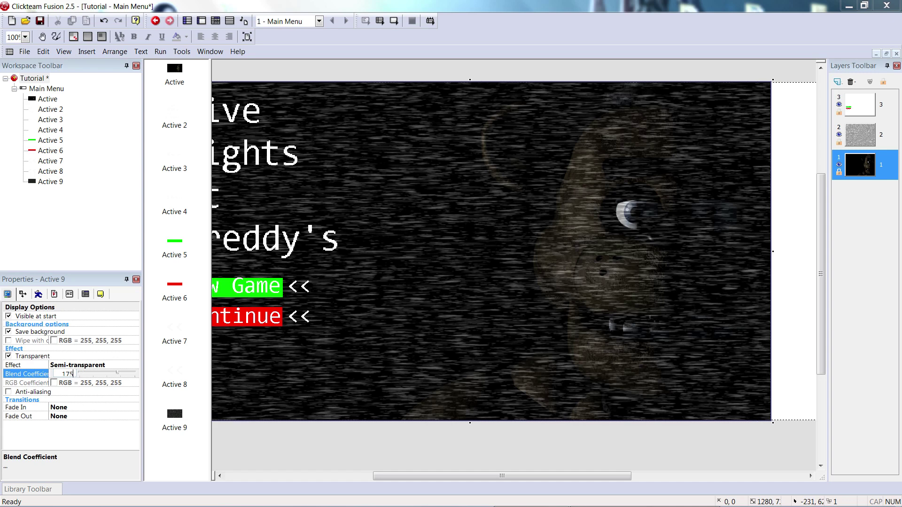
type("175")
key("Return")
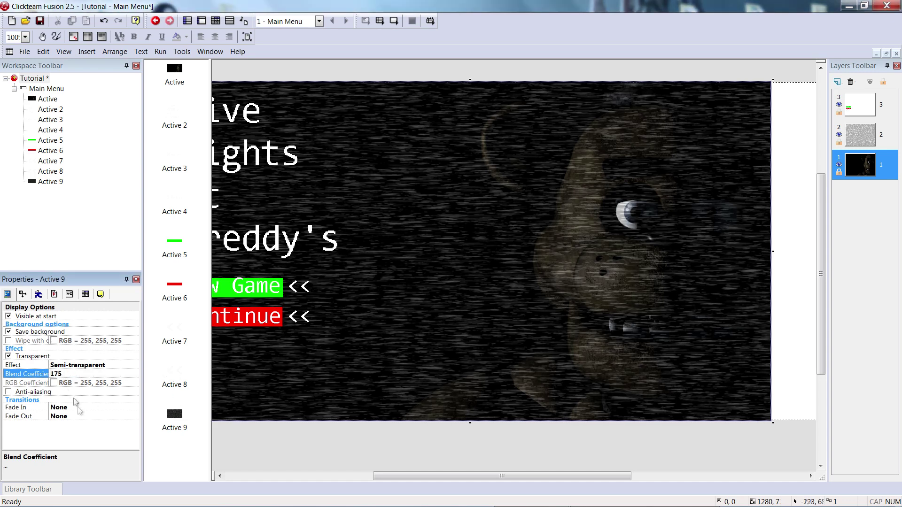
left_click(90, 430)
Test-run the frame to check the semi-transparent static and the hover arrows, and close the test windows.
left_click(394, 21)
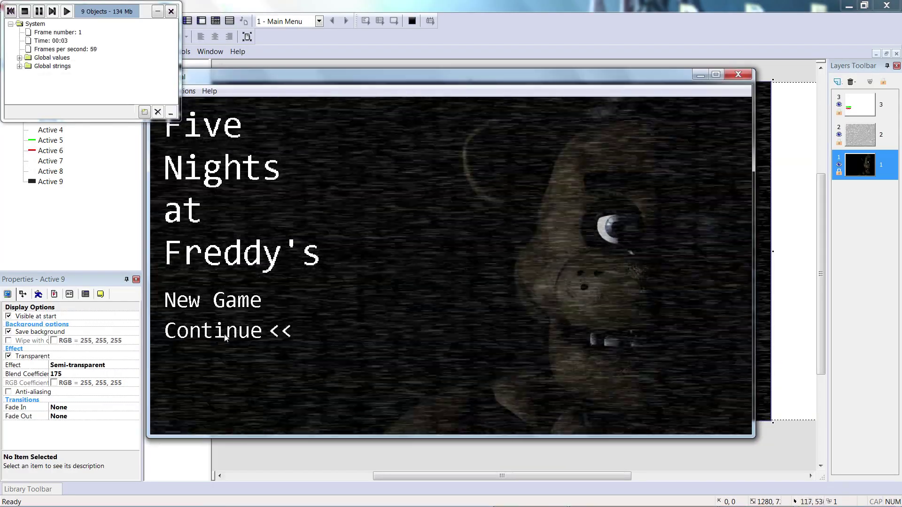
left_click_drag(405, 79, 411, 70)
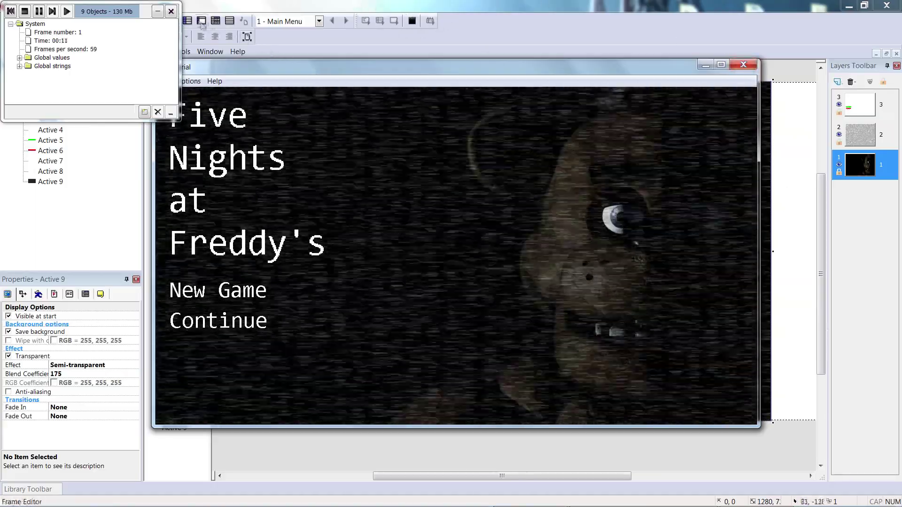
left_click(172, 10)
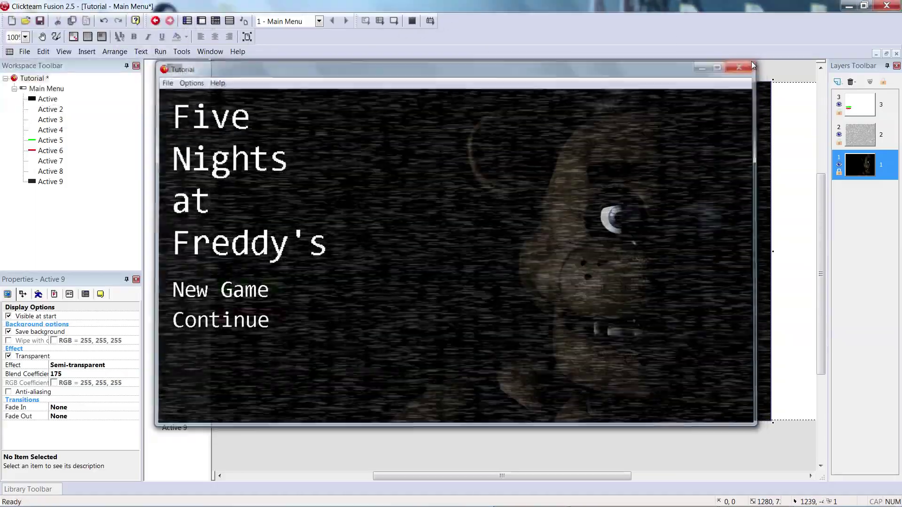
left_click(743, 64)
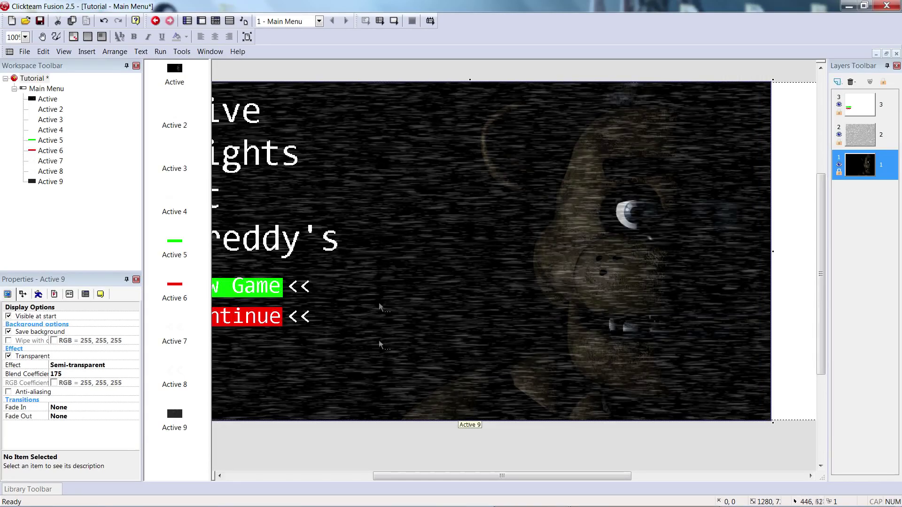
left_click_drag(483, 475, 459, 477)
right_click(353, 353)
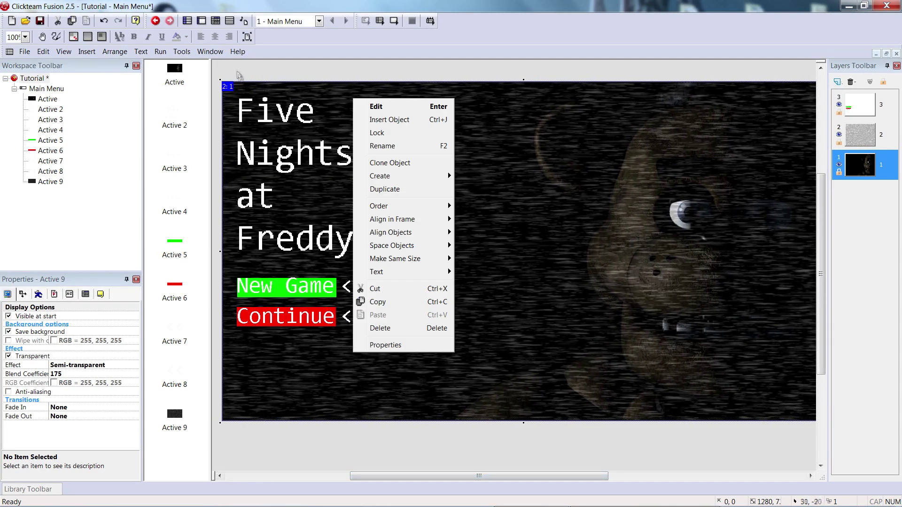
left_click(279, 48)
right_click(384, 178)
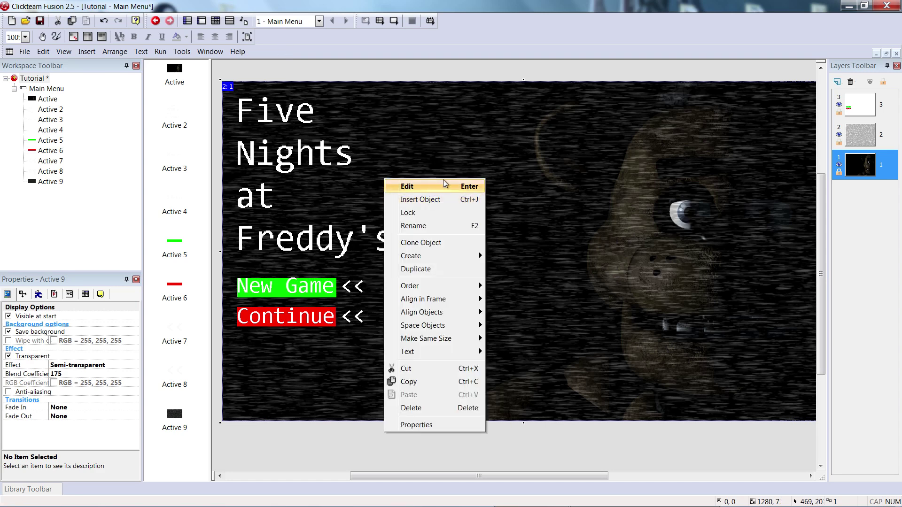
left_click(325, 67)
In the event editor, add a Play and Loop Sample action to the Always event.
left_click(218, 17)
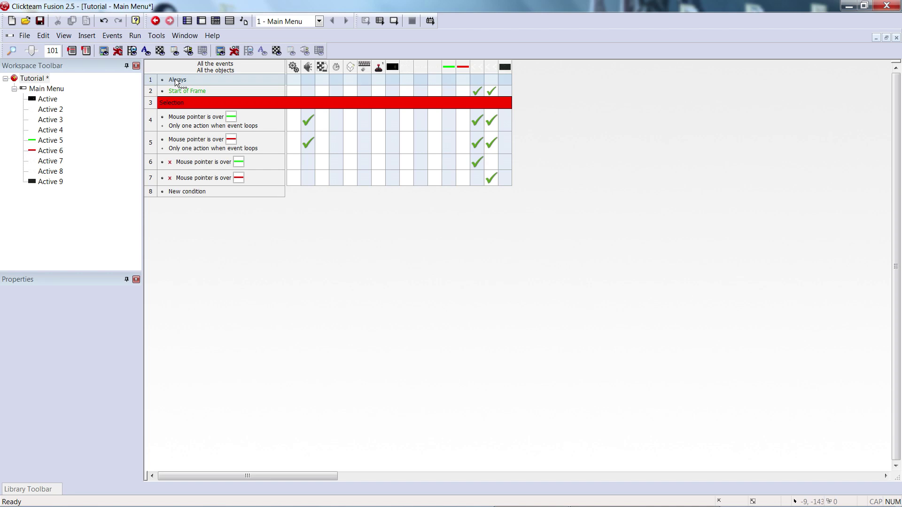
left_click(307, 78)
mouse_move(329, 83)
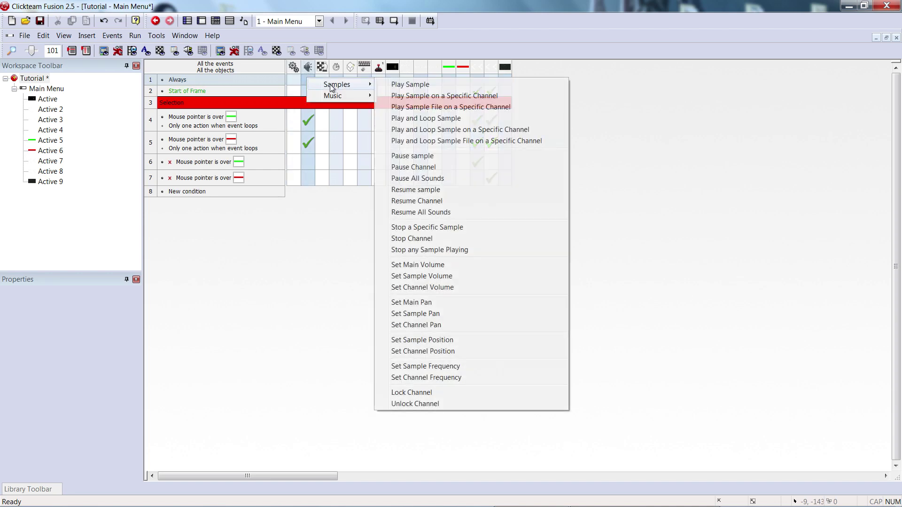
left_click(434, 118)
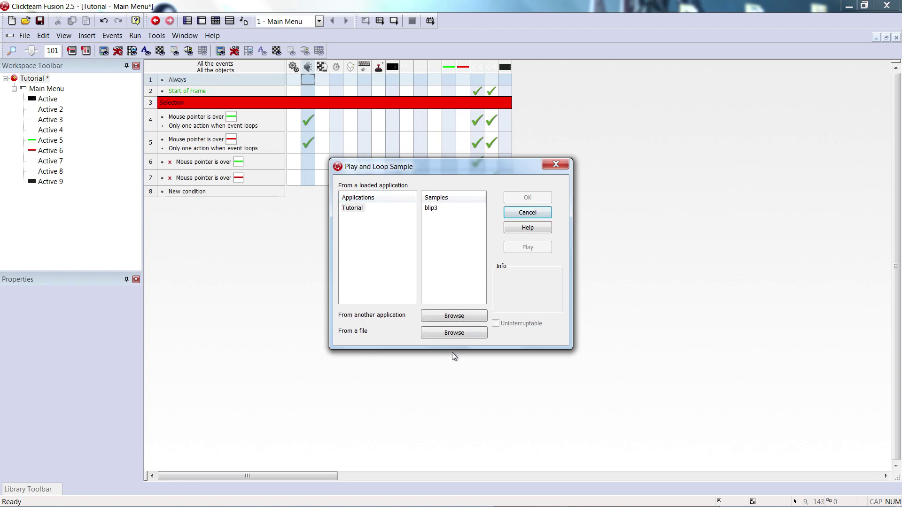
Load darkness music.wav from the Sounds1 folder as the looping sample and set its repeat count to 0.
left_click(449, 332)
left_click(225, 27)
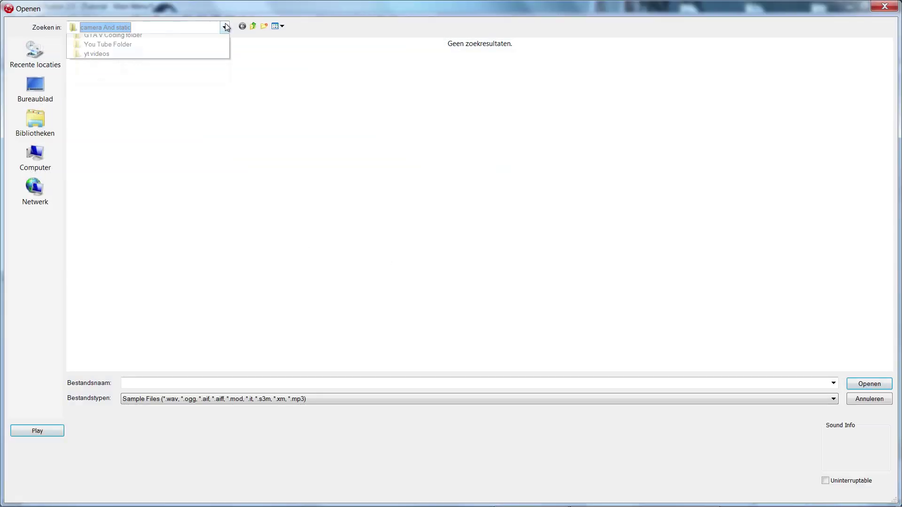
left_click(89, 266)
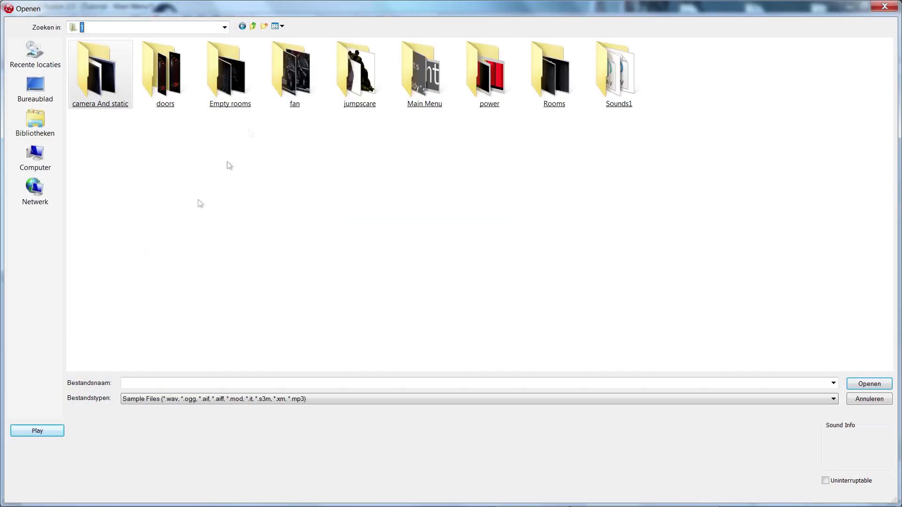
left_click(616, 83)
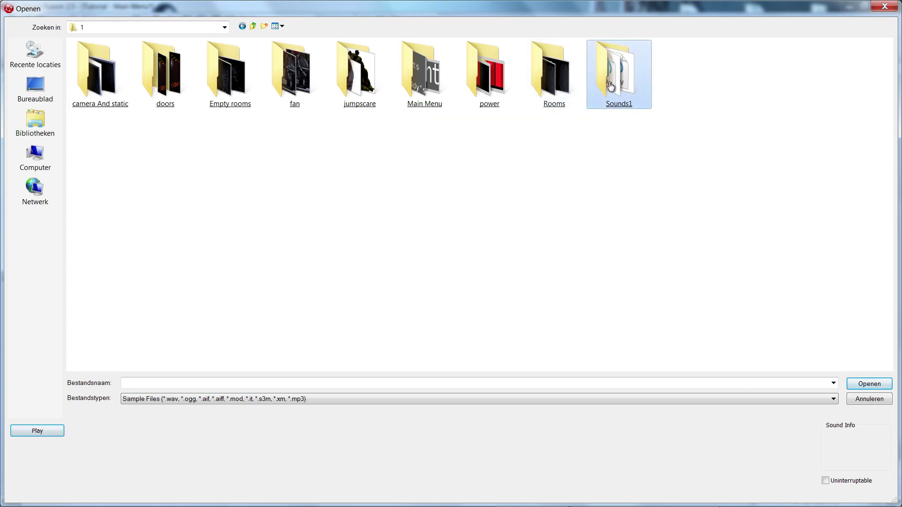
double_click(611, 85)
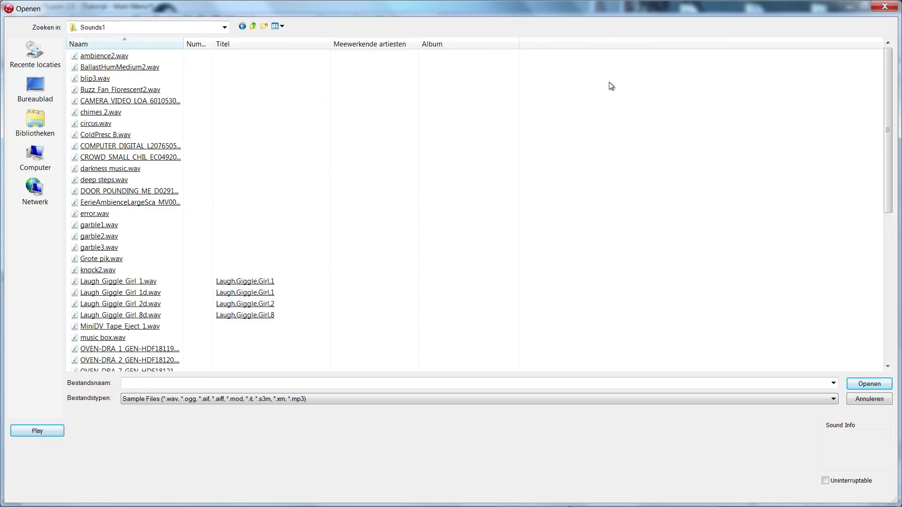
left_click(101, 170)
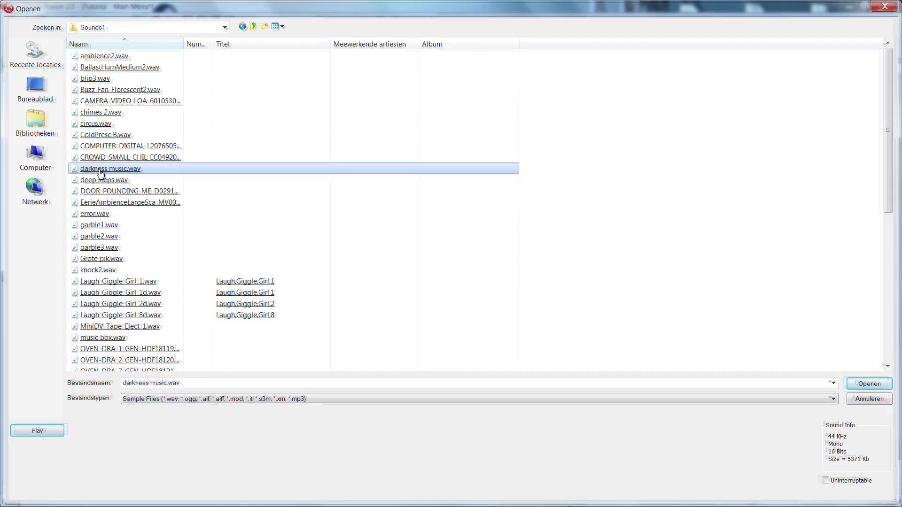
double_click(100, 170)
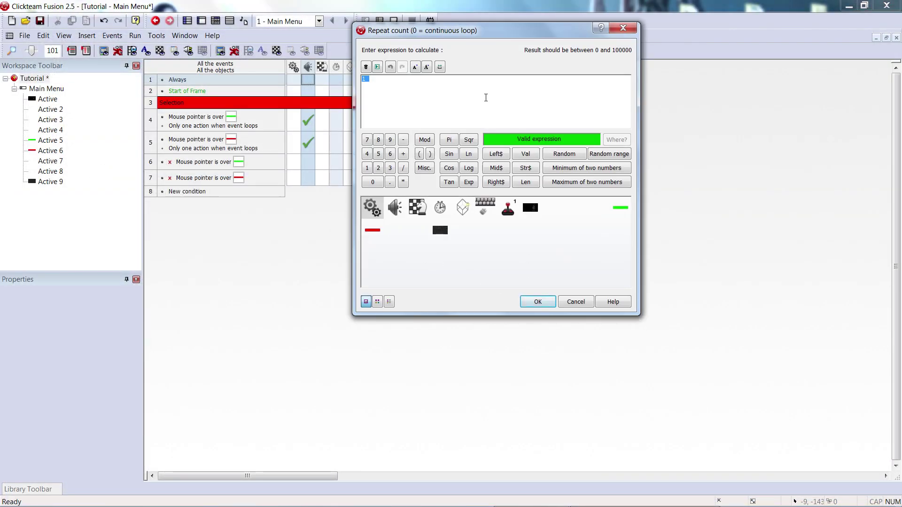
left_click_drag(428, 30, 394, 35)
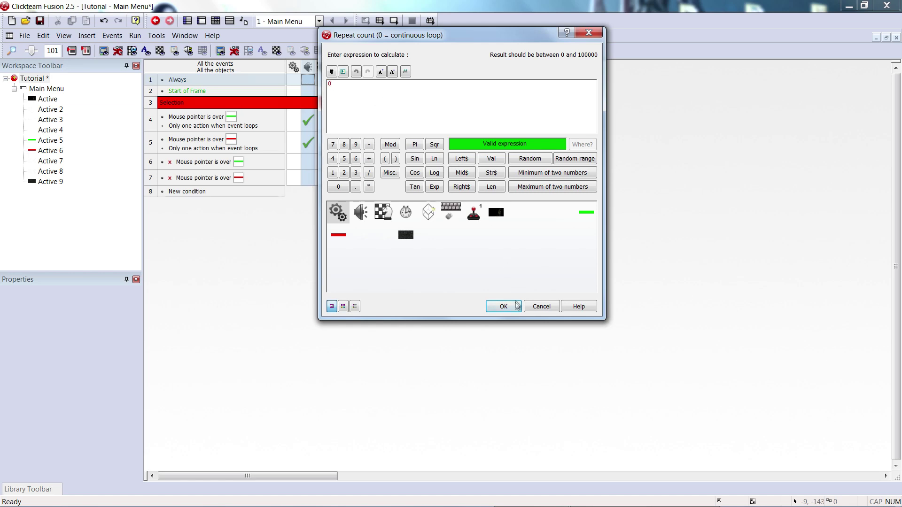
left_click(516, 306)
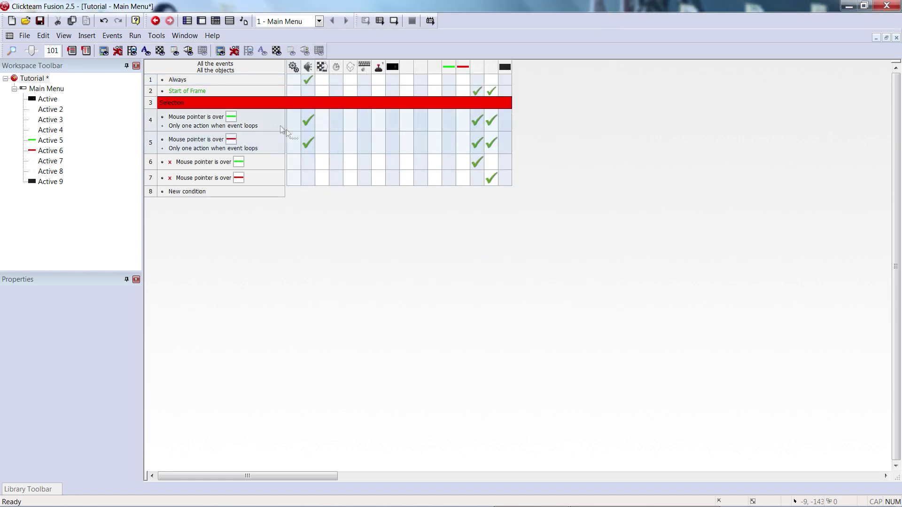
mouse_move(311, 87)
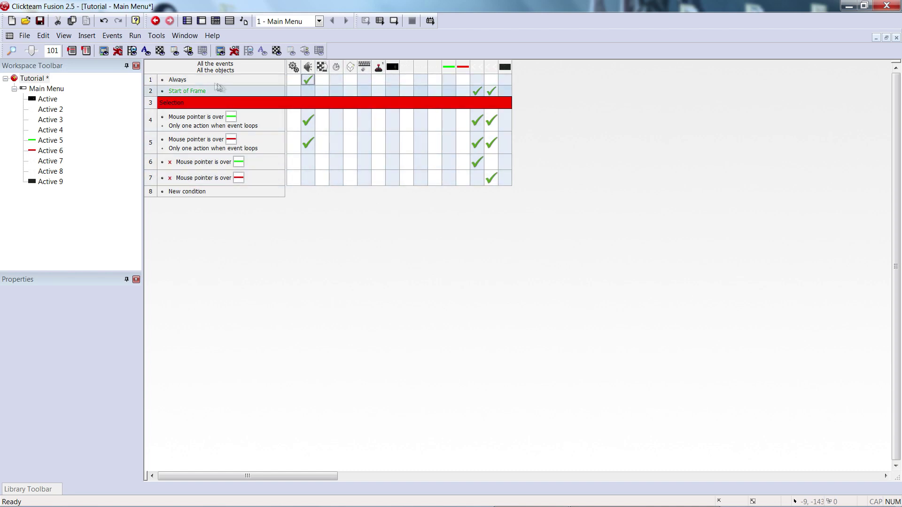
right_click(181, 80)
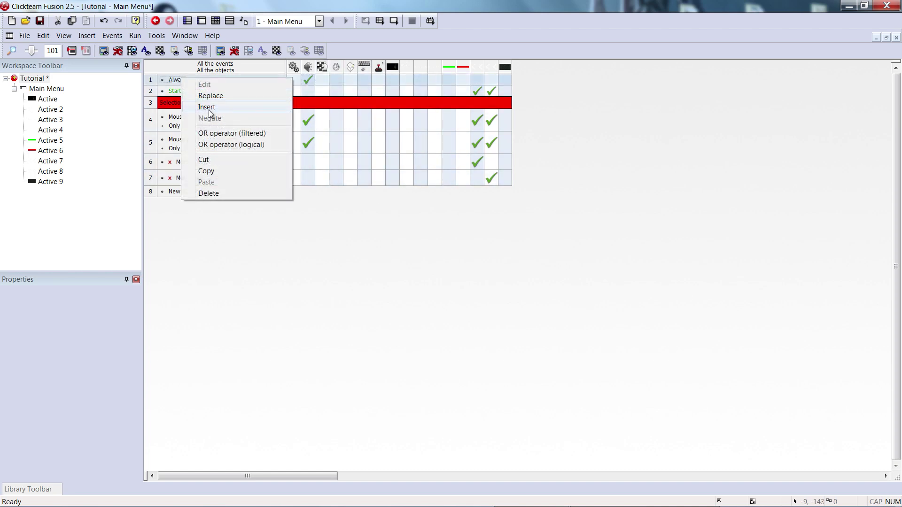
left_click(209, 108)
left_click(309, 97)
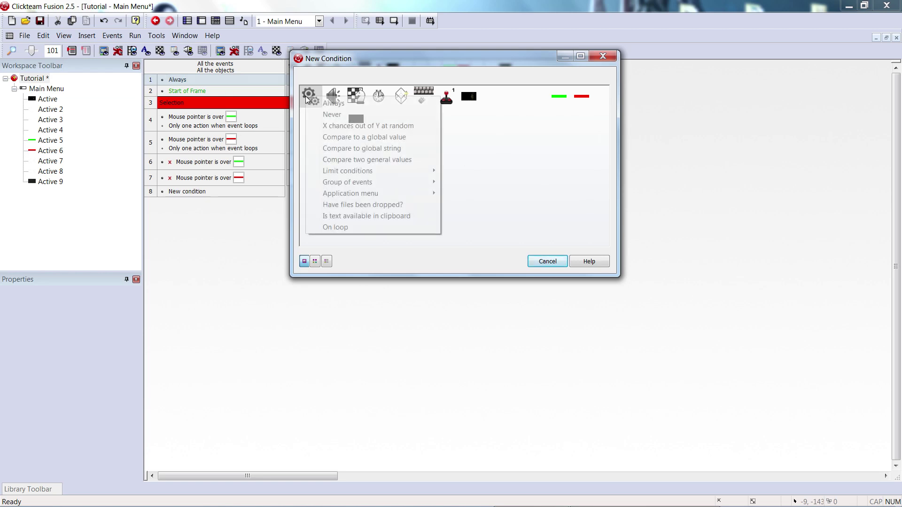
left_click(493, 163)
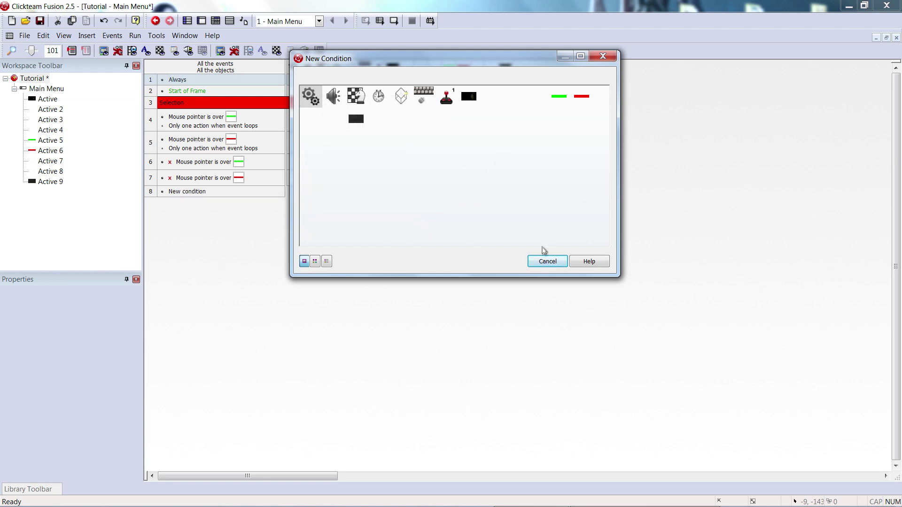
left_click(565, 266)
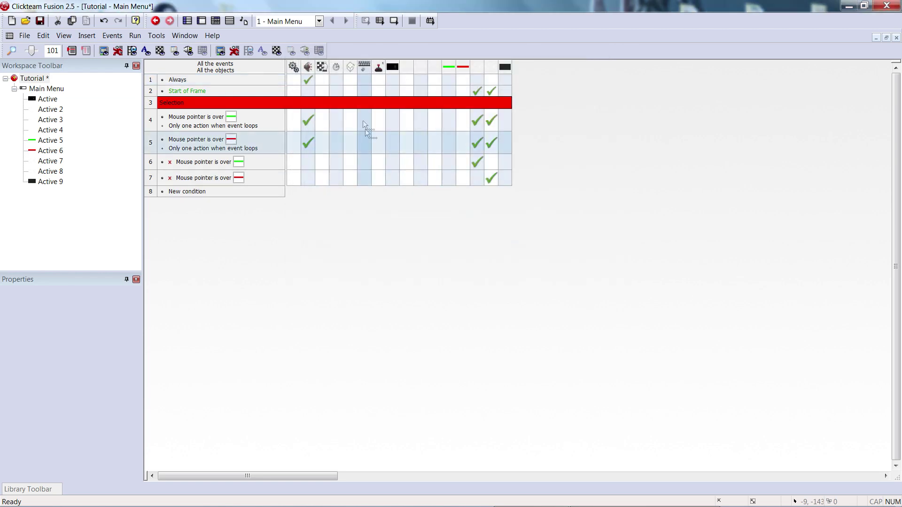
Test-run the frame to check how the looping music plays, and close the game window.
left_click(394, 21)
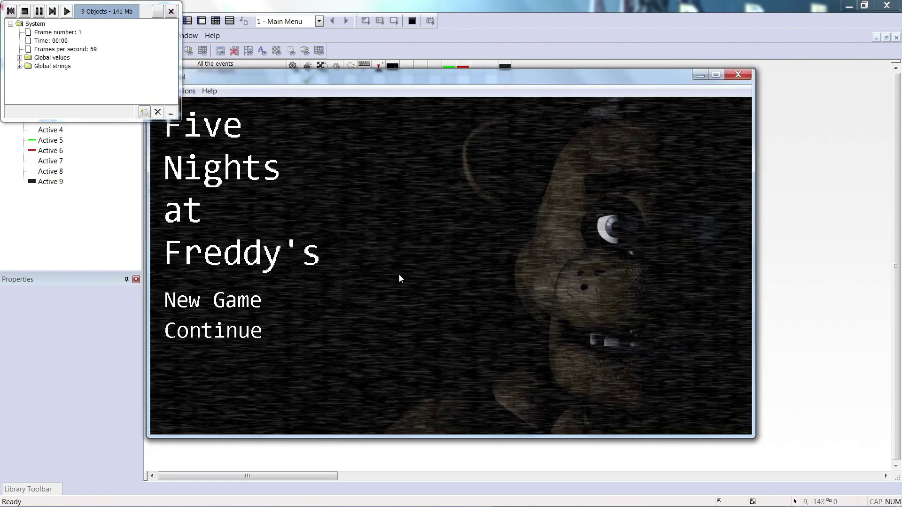
left_click(738, 74)
Insert the limit condition "Only one action when event loops" into the Always event.
right_click(183, 83)
left_click(209, 112)
left_click(307, 93)
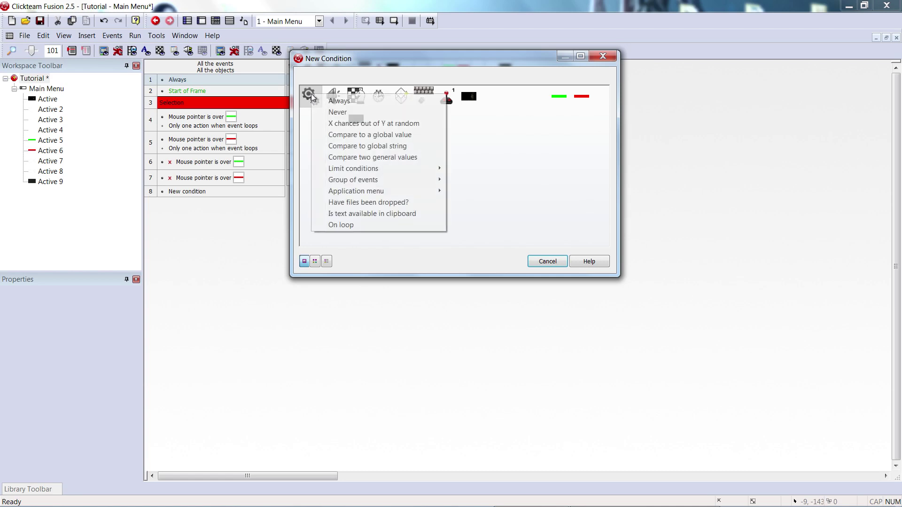
mouse_move(350, 170)
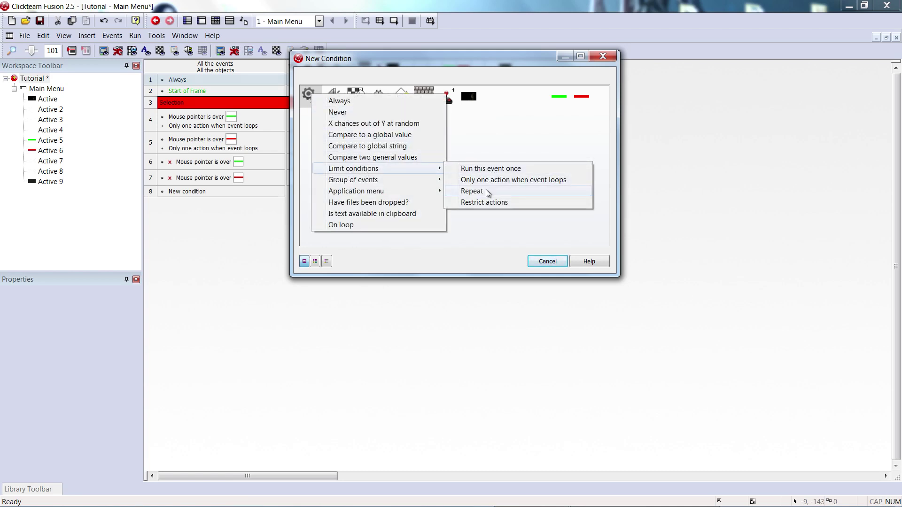
left_click(492, 184)
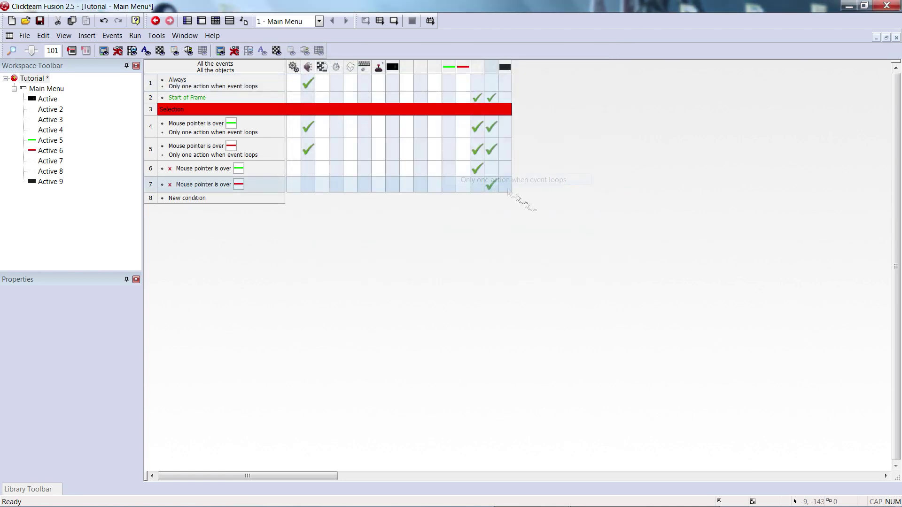
Test-run the frame to check the background music with the limited Always event, and close the debugger and game window.
left_click(215, 87)
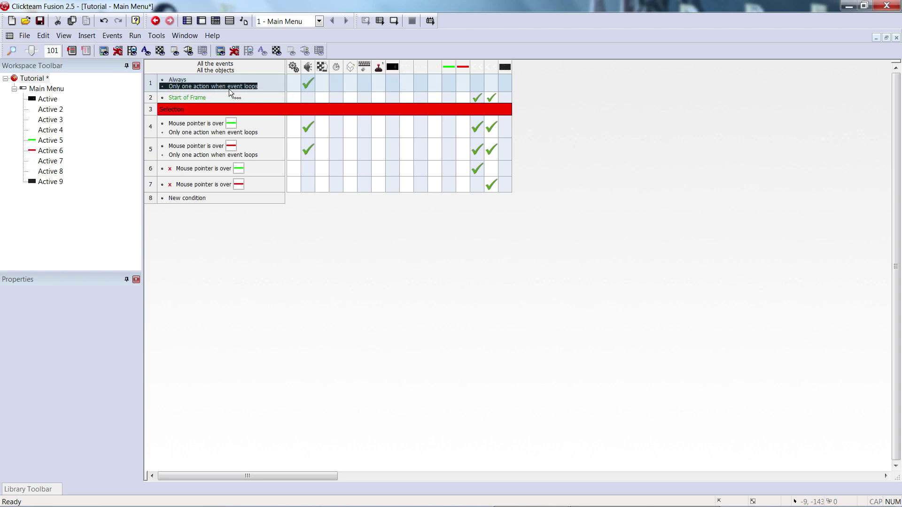
left_click(392, 23)
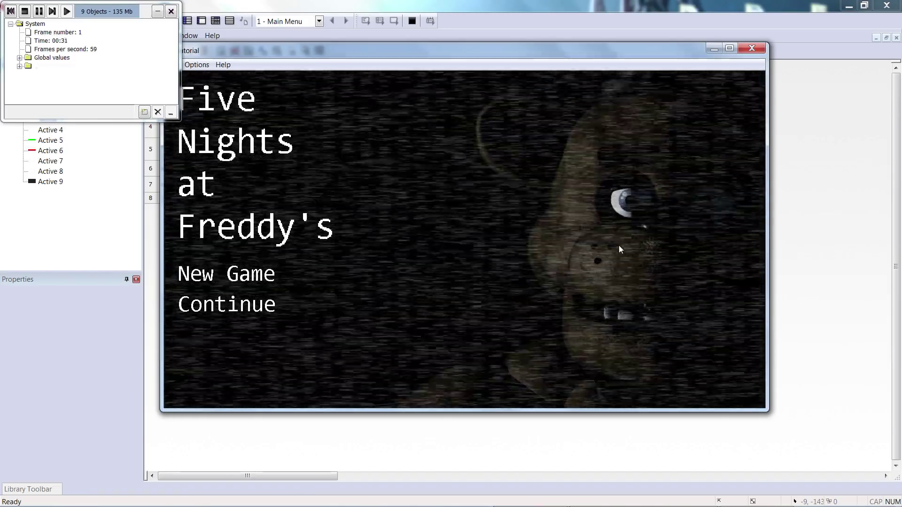
left_click(171, 11)
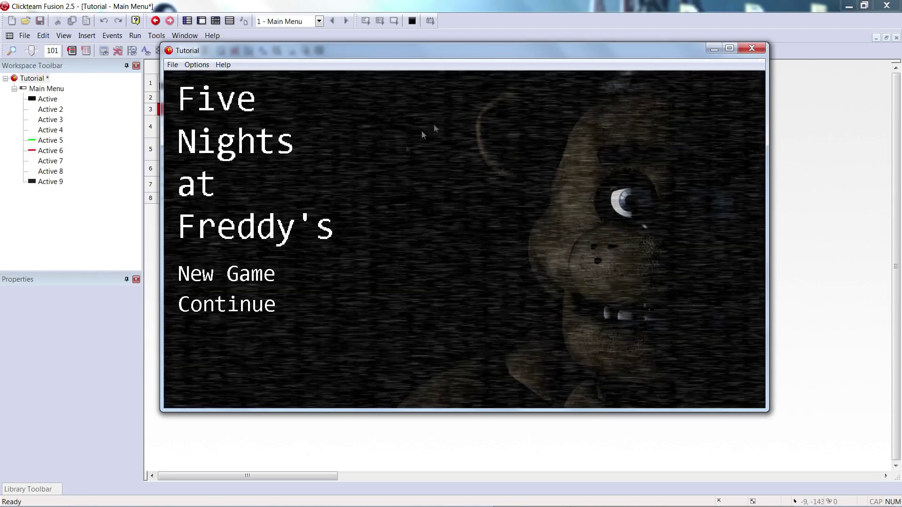
left_click(752, 49)
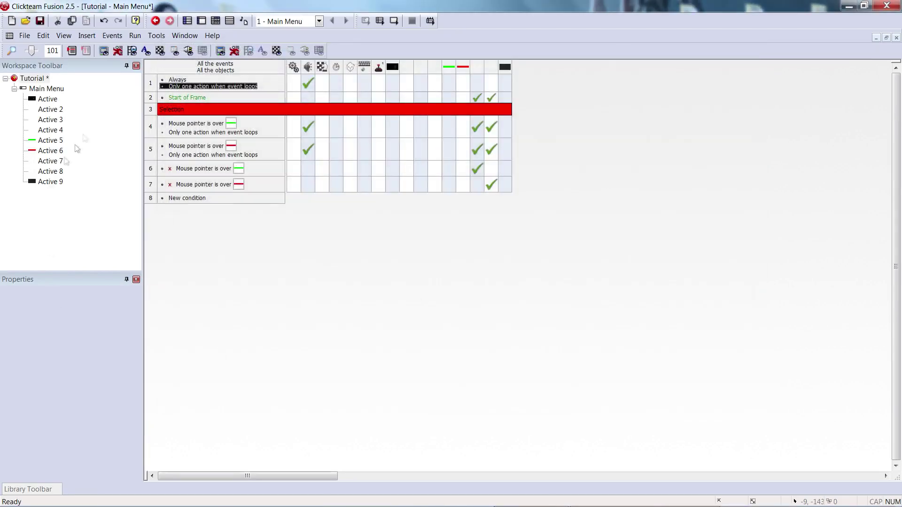
Open the application file FNAM002.mfa from the desktop alongside the Tutorial project.
left_click(25, 35)
left_click(28, 63)
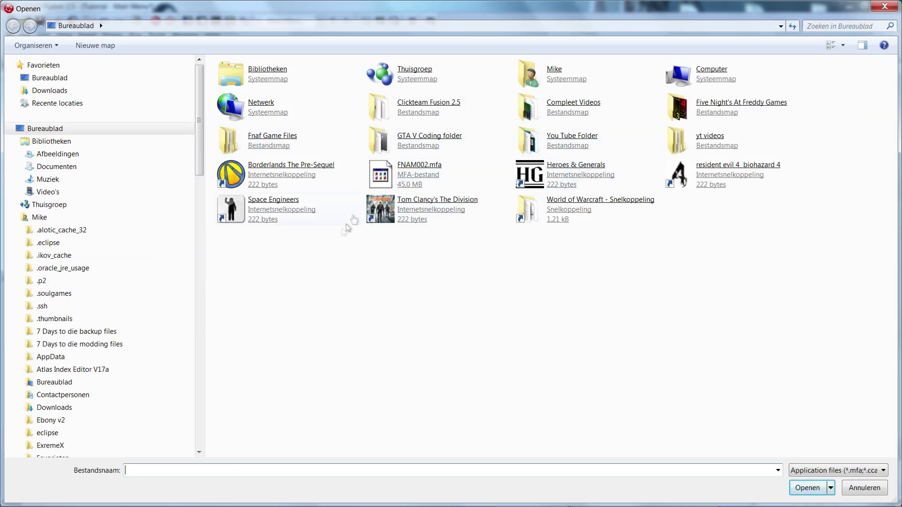
double_click(404, 175)
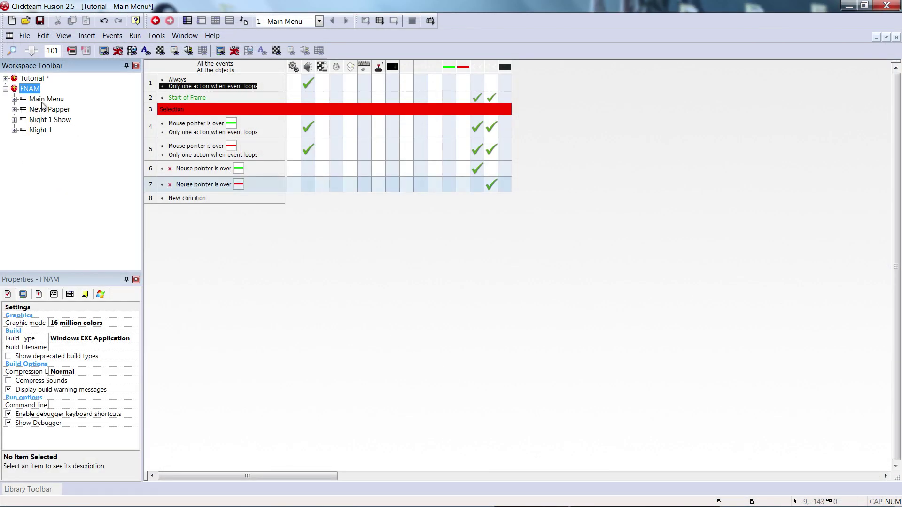
Examine the Main Menu, Night 1 Show and Night 1 frames of the FNAM application.
double_click(43, 103)
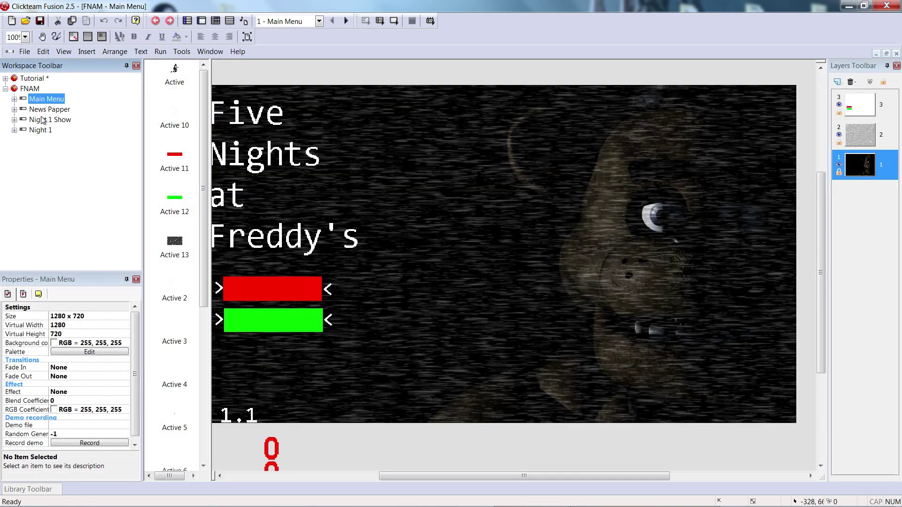
double_click(45, 120)
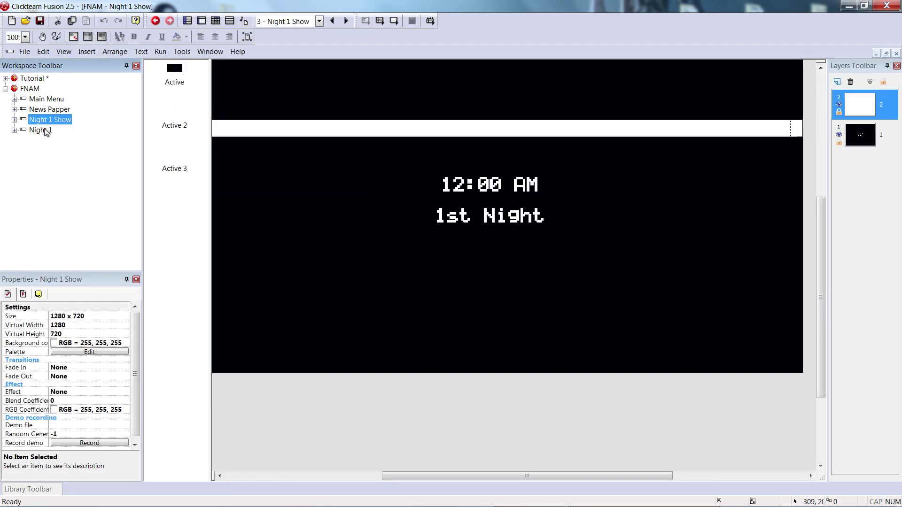
left_click(37, 104)
double_click(38, 130)
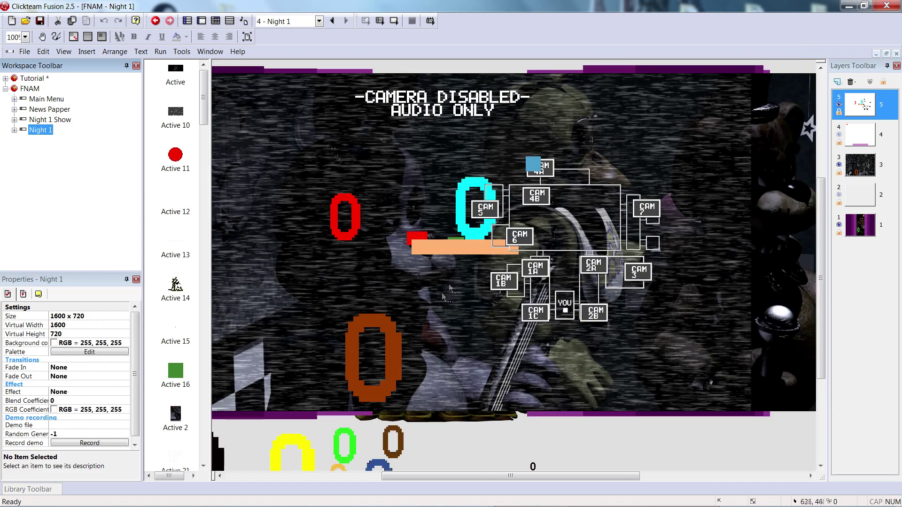
mouse_move(554, 475)
left_mouse_down()
mouse_move(434, 476)
mouse_move(564, 481)
mouse_move(552, 490)
left_mouse_up()
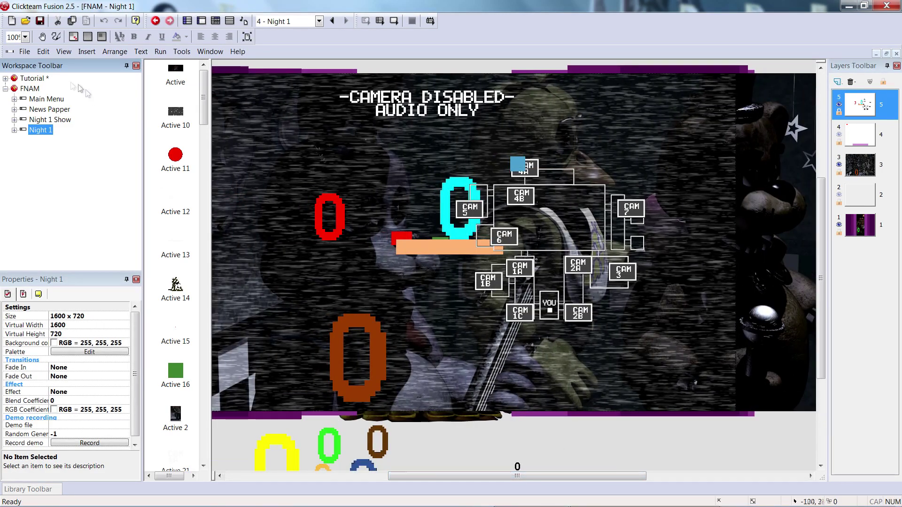
Return to the Tutorial application, expand its object tree and open its Main Menu frame in the frame editor.
left_click(36, 78)
double_click(17, 79)
left_click(5, 79)
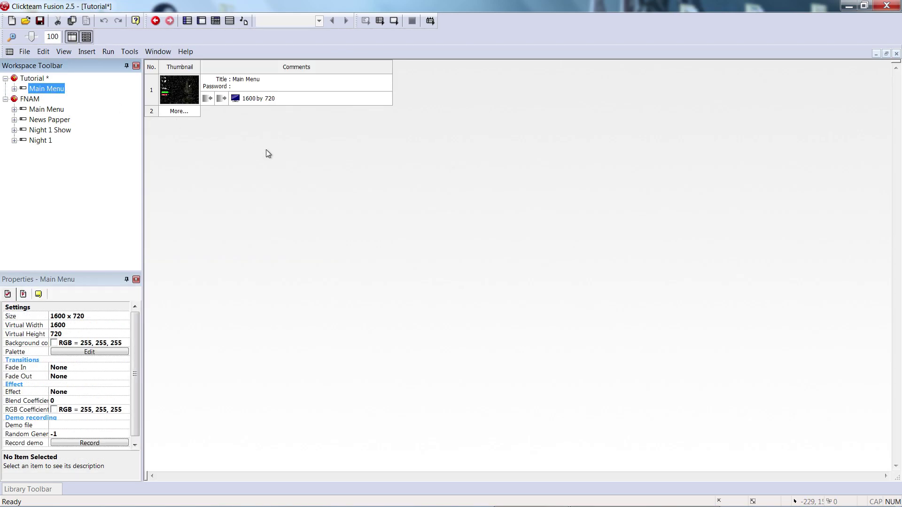
left_click(15, 89)
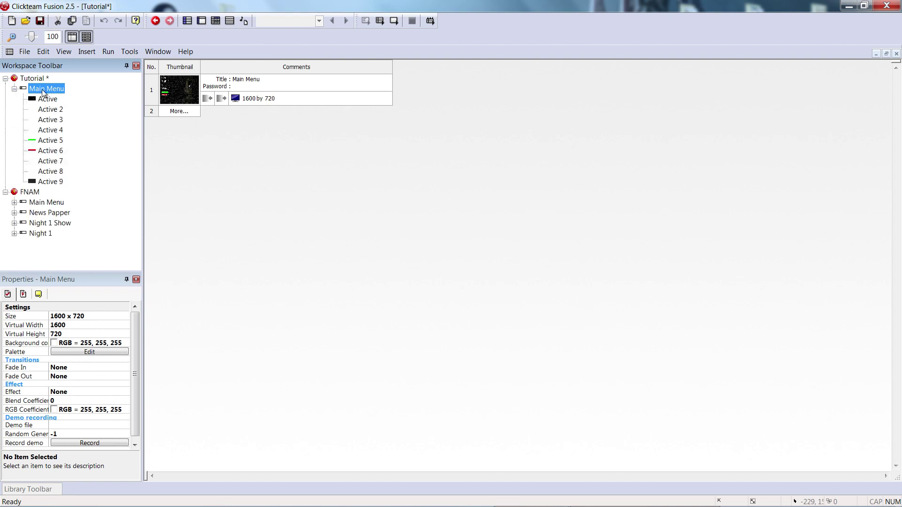
double_click(46, 89)
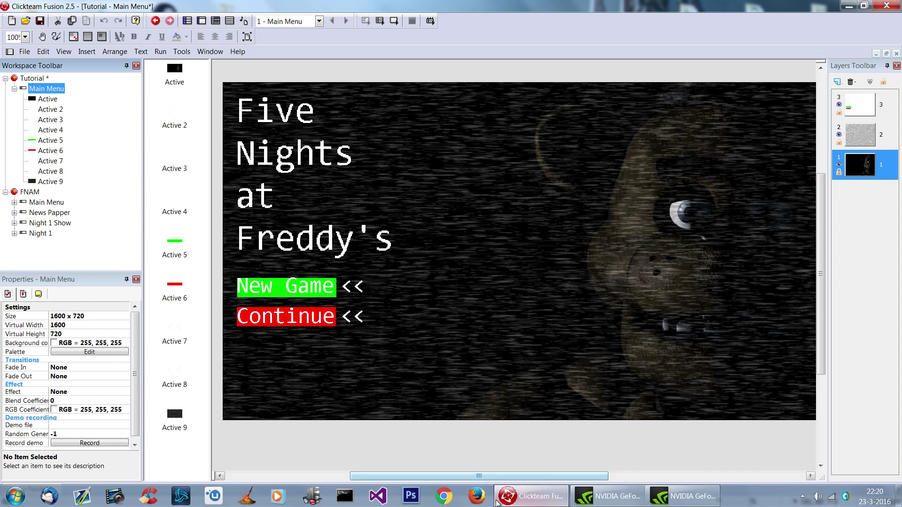